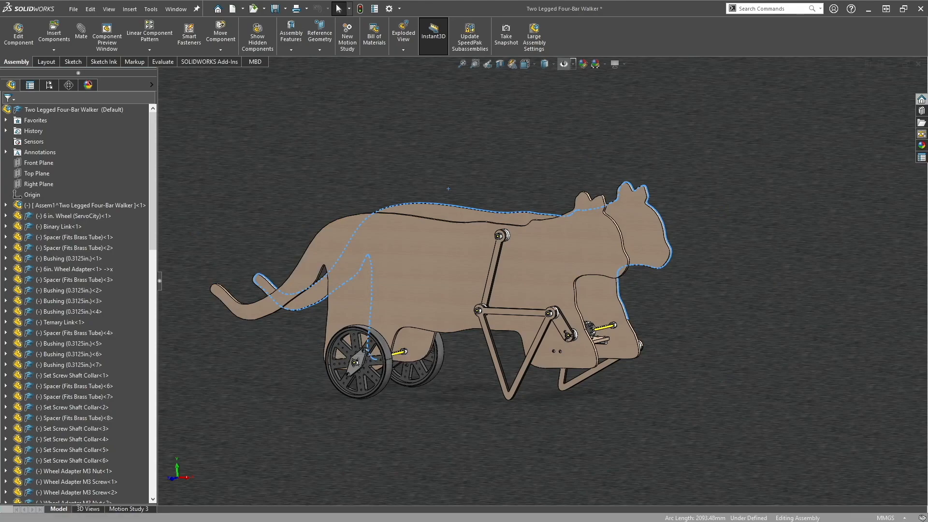
Review the project notes, then return to the walker assembly and orbit it slightly.
key("alt+Tab")
left_click_drag(203, 176, 432, 149)
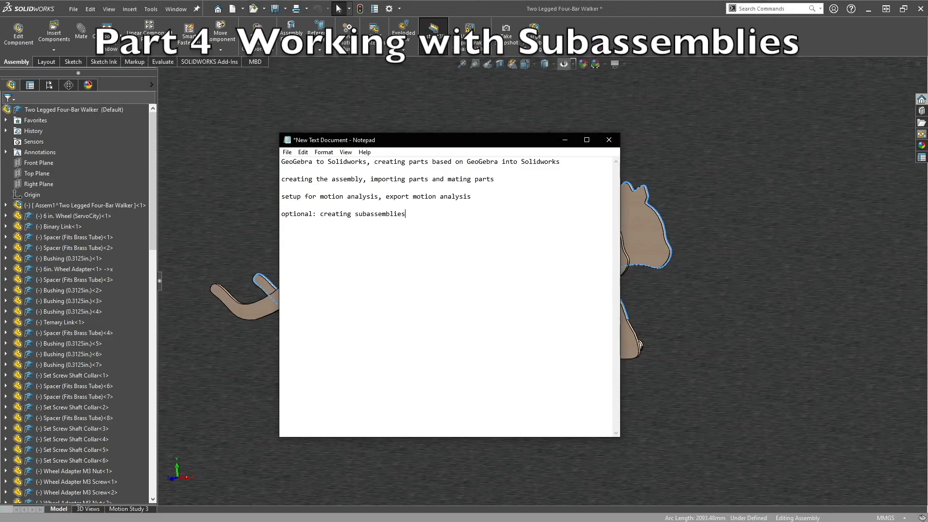
left_click(565, 140)
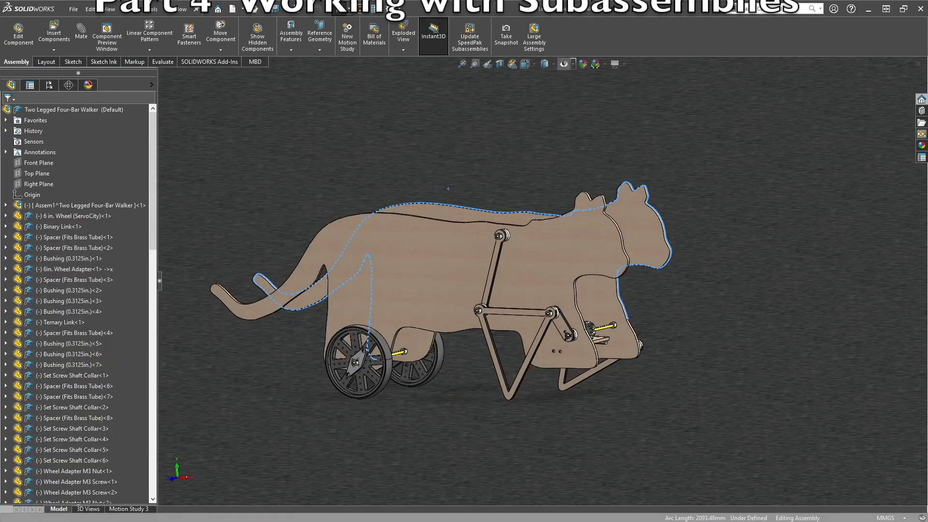
middle_click_drag(448, 189, 644, 277)
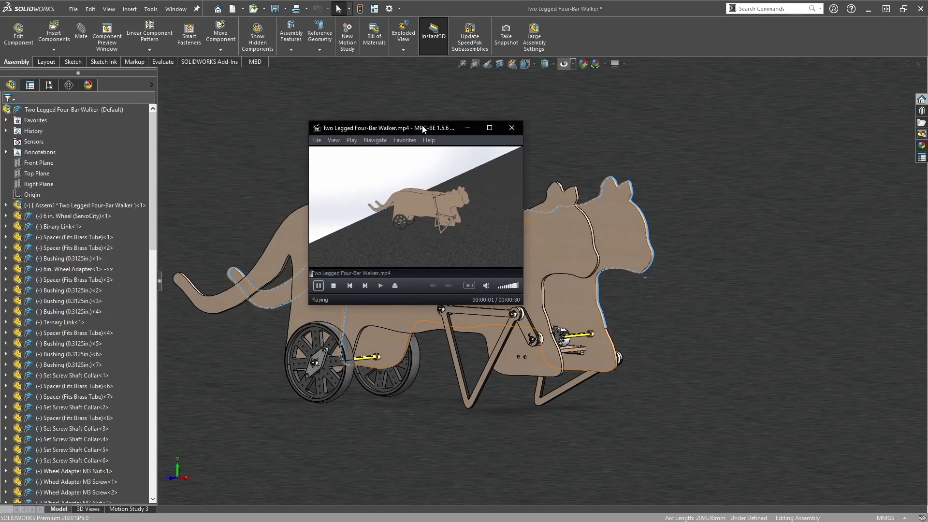
Enlarge and watch the walker video, pause and close it, then hide SOLIDWORKS to reveal GeoGebra.
left_click_drag(528, 311, 869, 478)
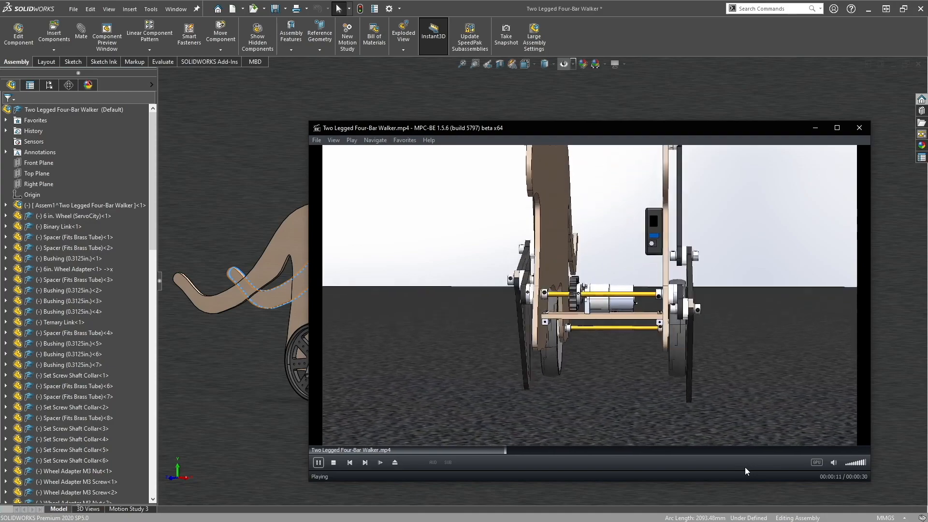
left_click(745, 227)
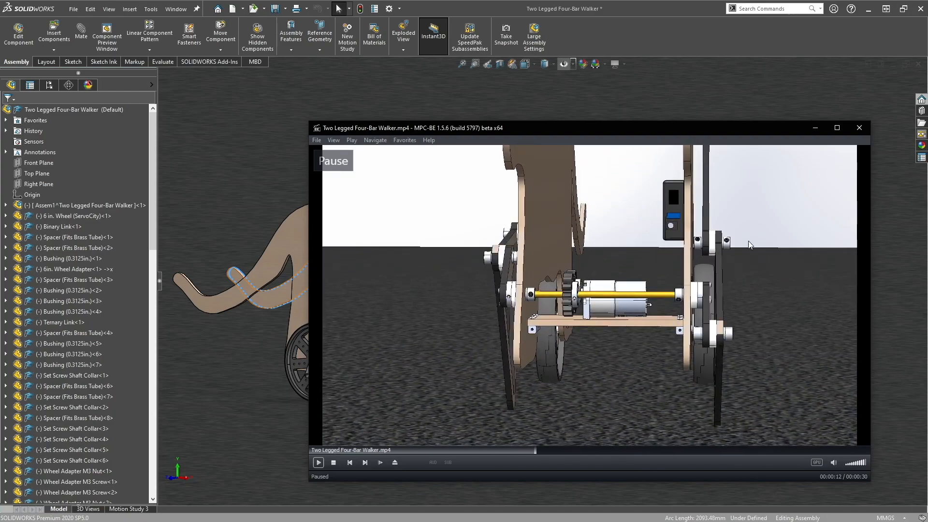
left_click(858, 127)
left_click(868, 8)
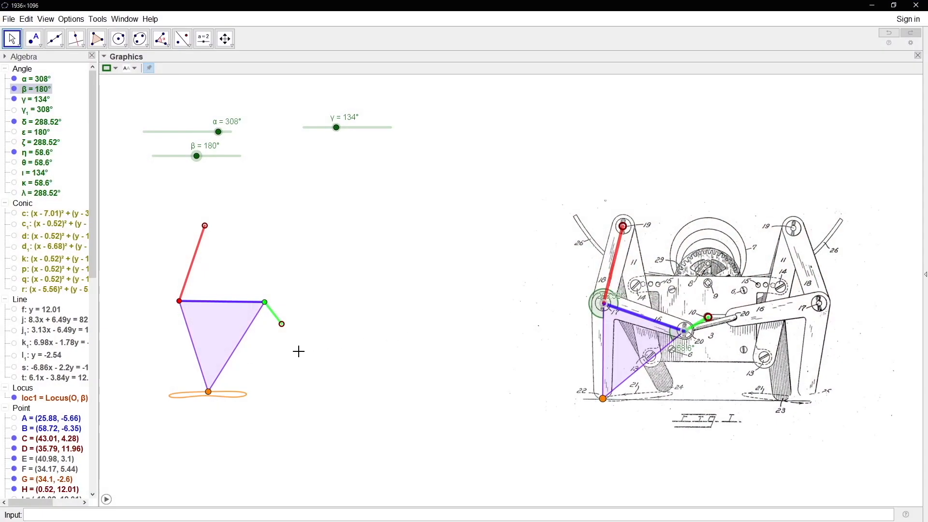
Pan the construction right so the patent drawing leaves view and deselect the β angle.
left_click_drag(298, 351, 512, 352)
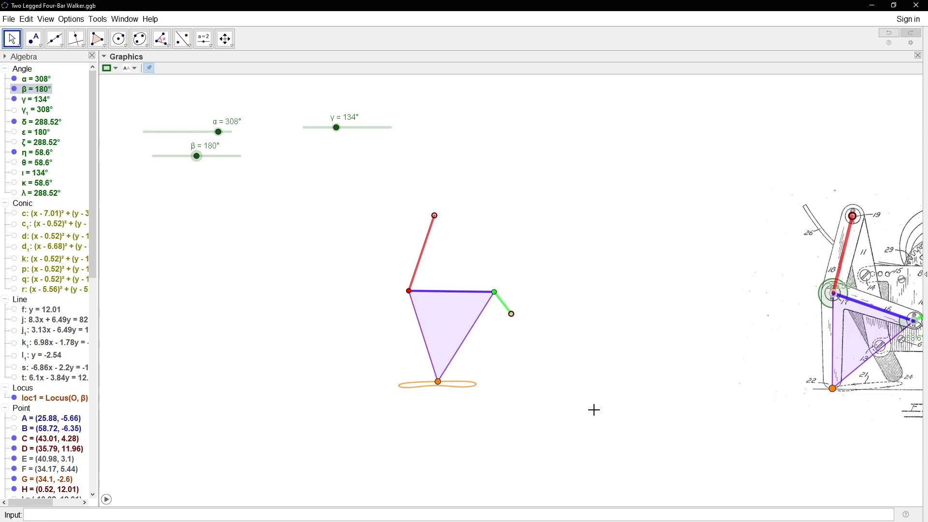
left_click(594, 410)
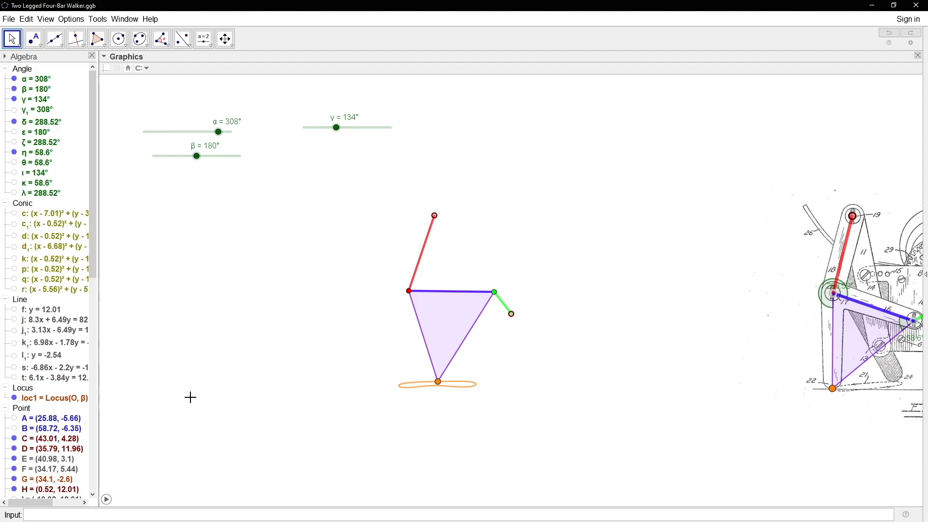
scroll(507, 301, "up", 3)
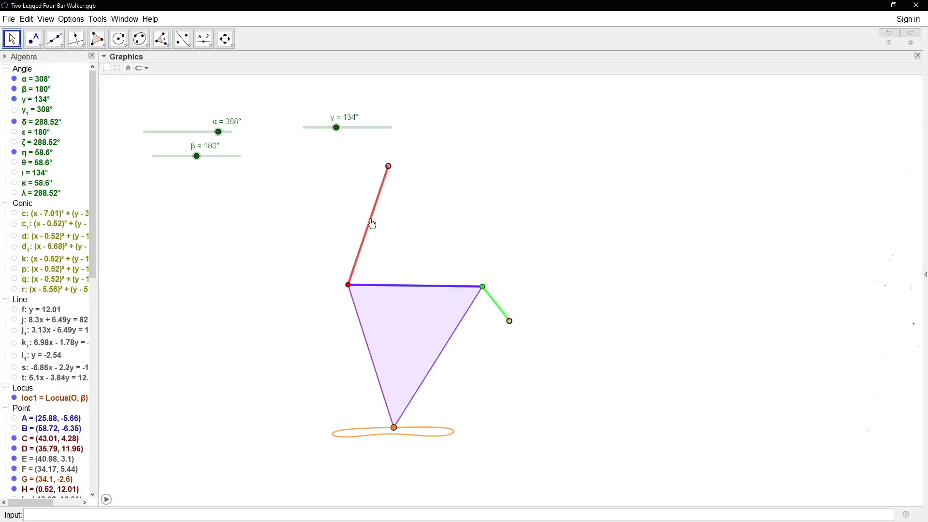
Make the red crank segment and the blue top edge of the triangle thin and faint.
left_click(365, 245)
left_click(164, 68)
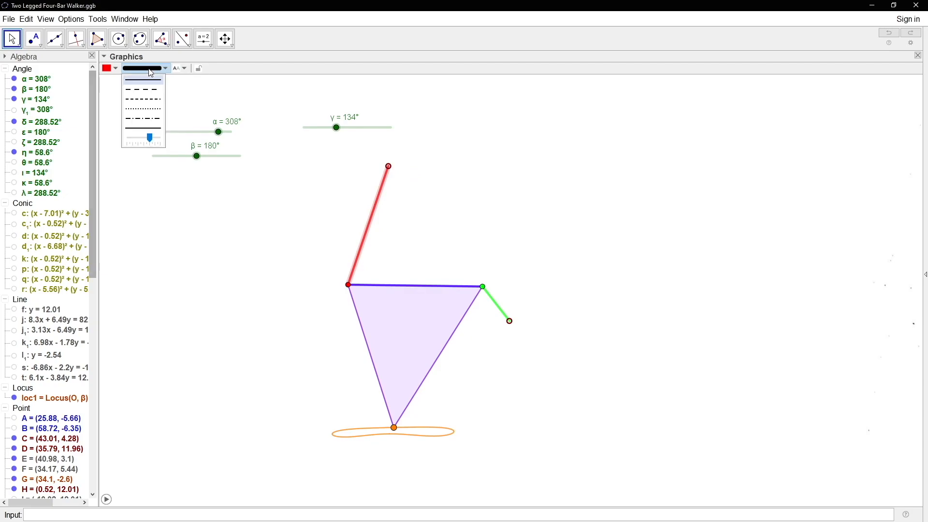
left_click(124, 136)
left_click(502, 186)
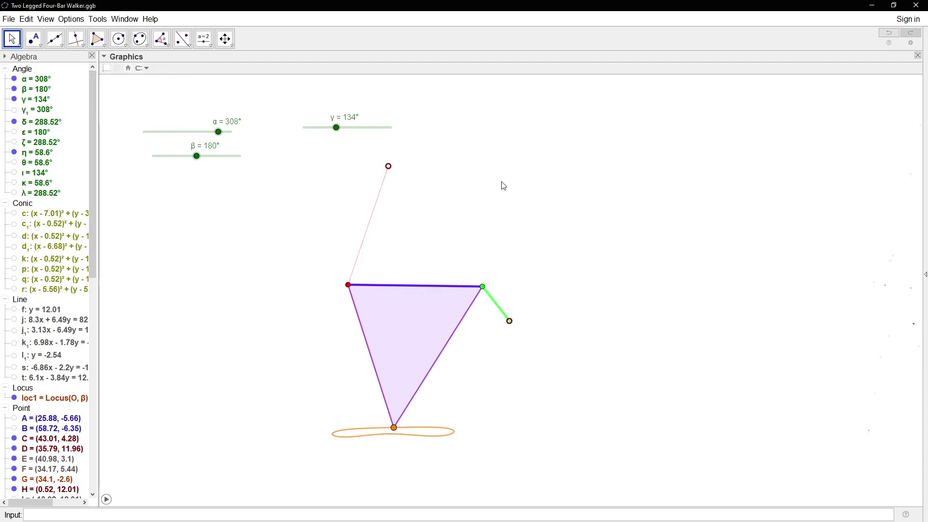
left_click(455, 286)
left_click(164, 68)
left_click(142, 120)
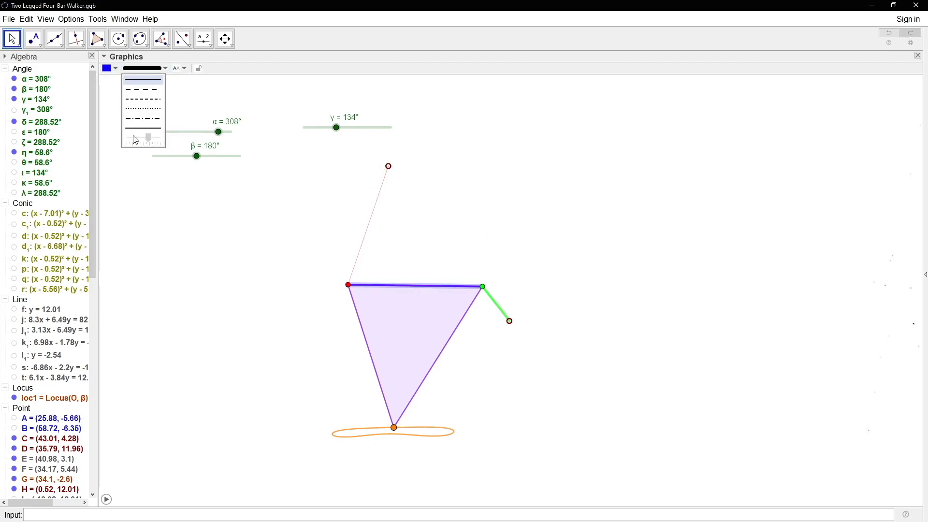
left_click(483, 260)
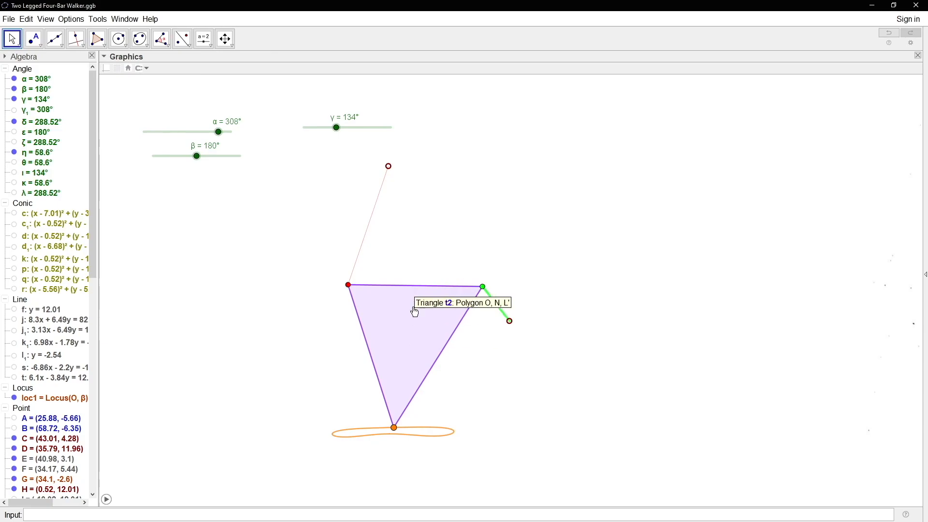
Thin the purple triangle's outline and the short green segment.
left_click(412, 330)
left_click(165, 67)
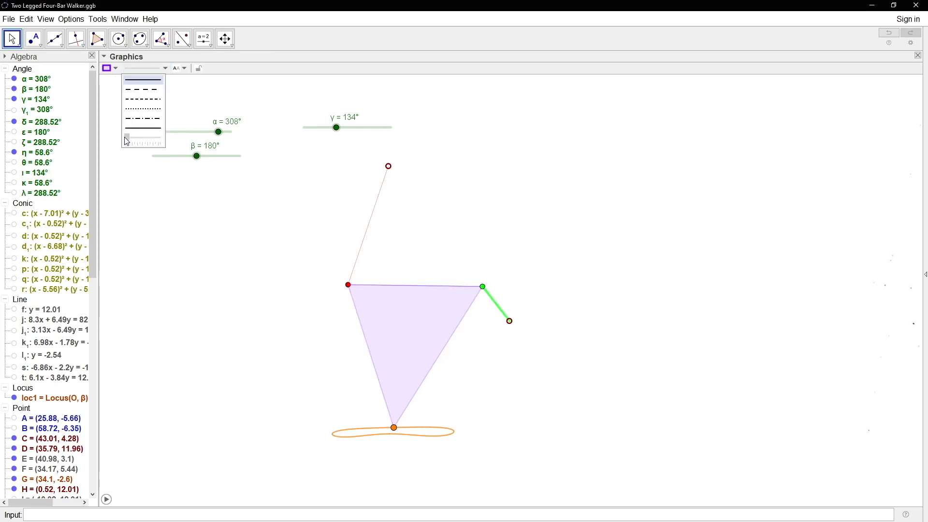
left_click_drag(139, 138, 128, 137)
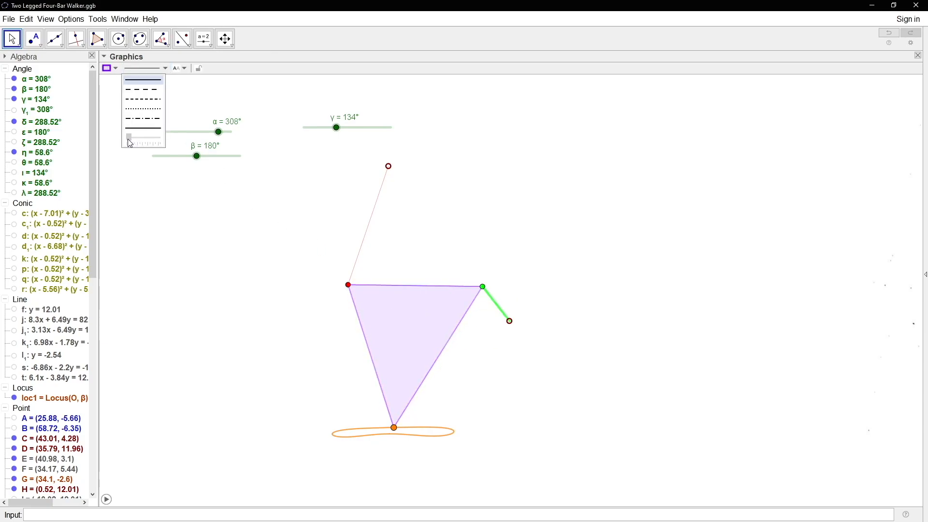
left_click(423, 247)
left_click(491, 302)
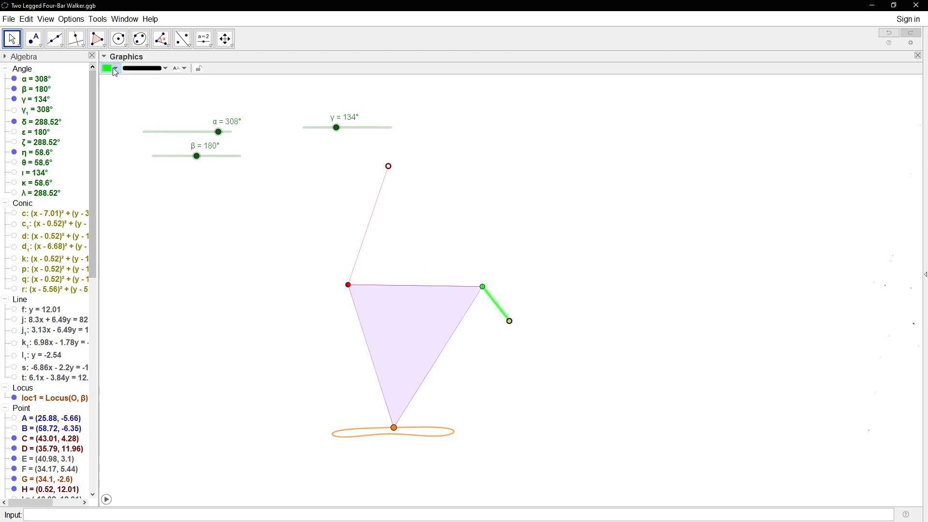
left_click(145, 67)
left_click_drag(140, 137, 127, 138)
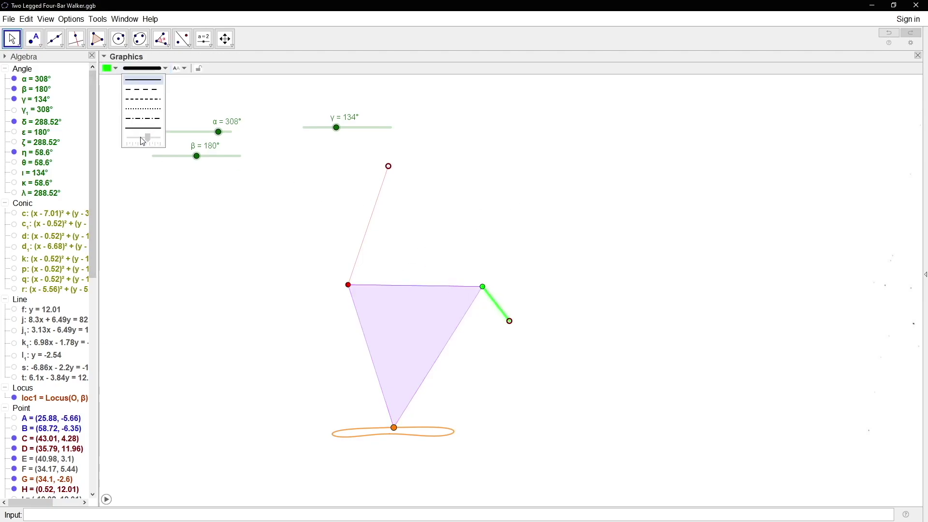
Restyle the two hollow joint points as tiny filled black dots.
left_click(509, 321)
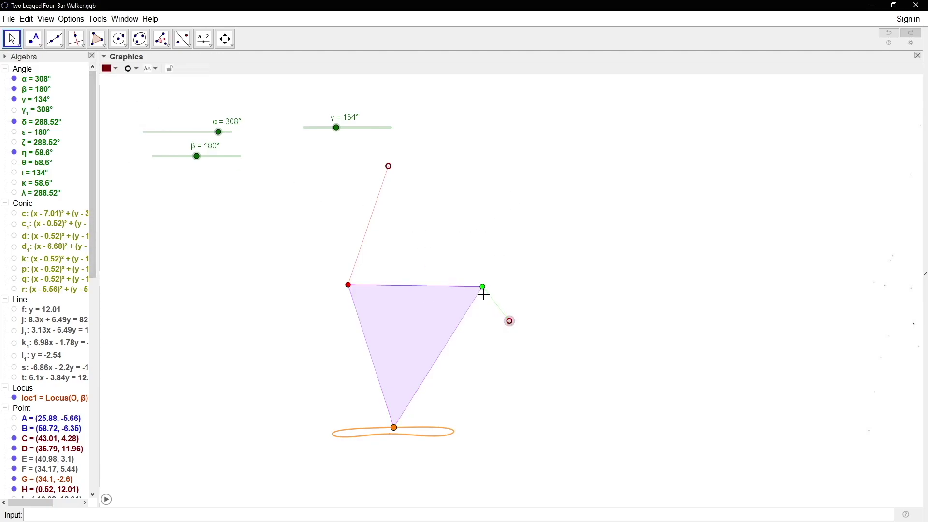
left_click(387, 167)
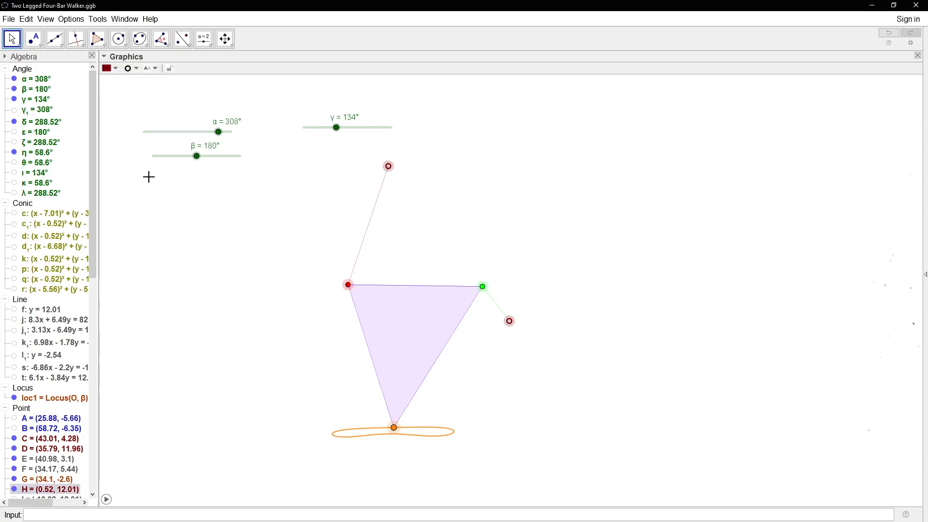
left_click(133, 69)
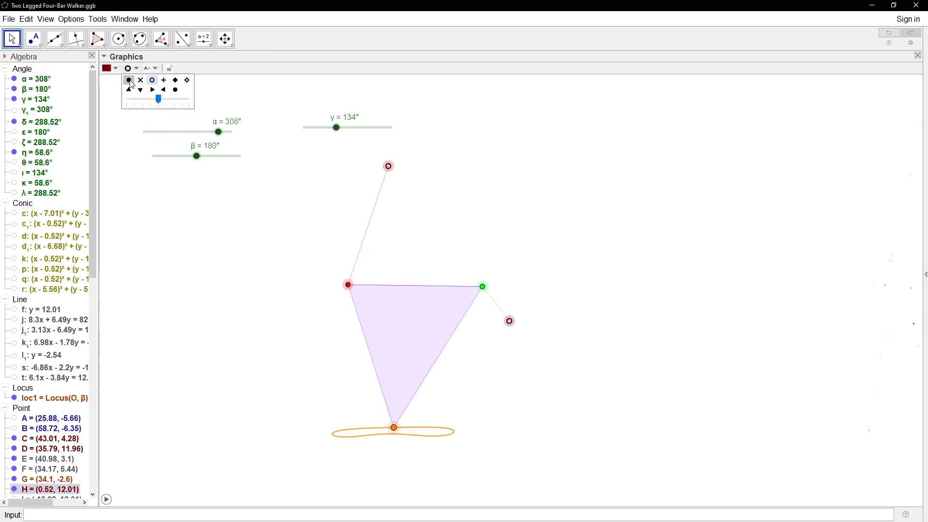
left_click(128, 80)
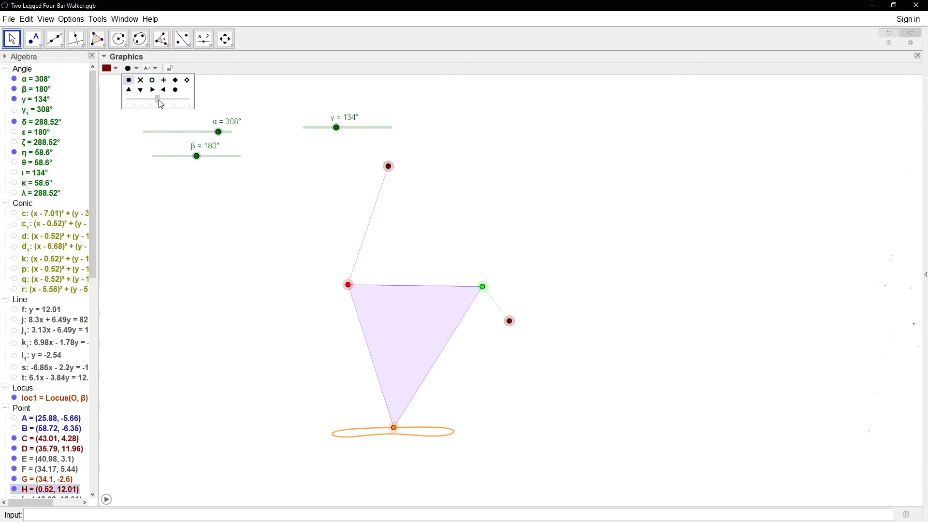
left_click_drag(158, 100, 128, 101)
left_click(114, 68)
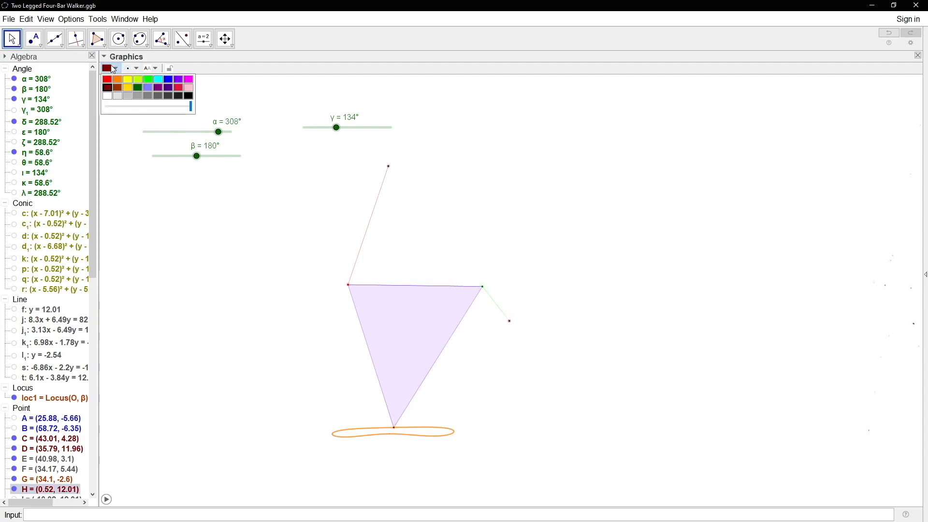
left_click(187, 94)
left_click(546, 167)
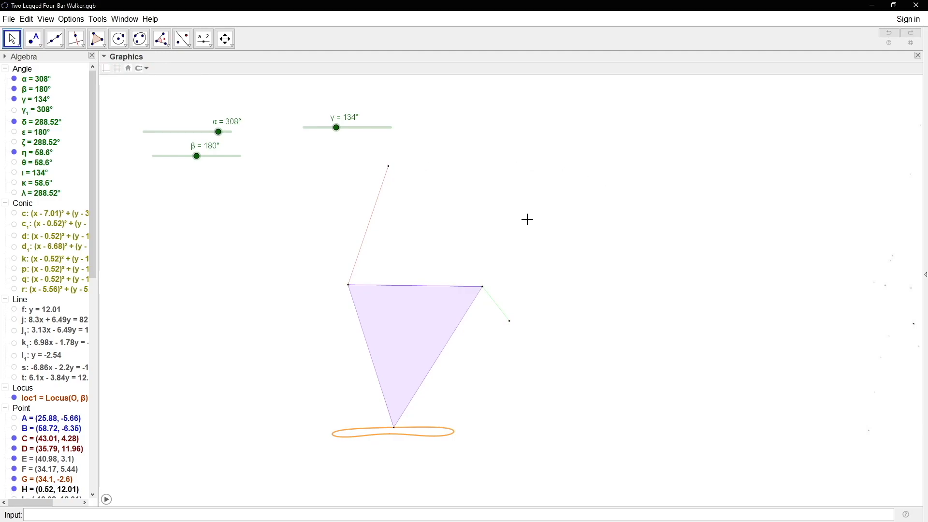
Move the γ slider above the α slider and pan the construction into place.
right_click(367, 132)
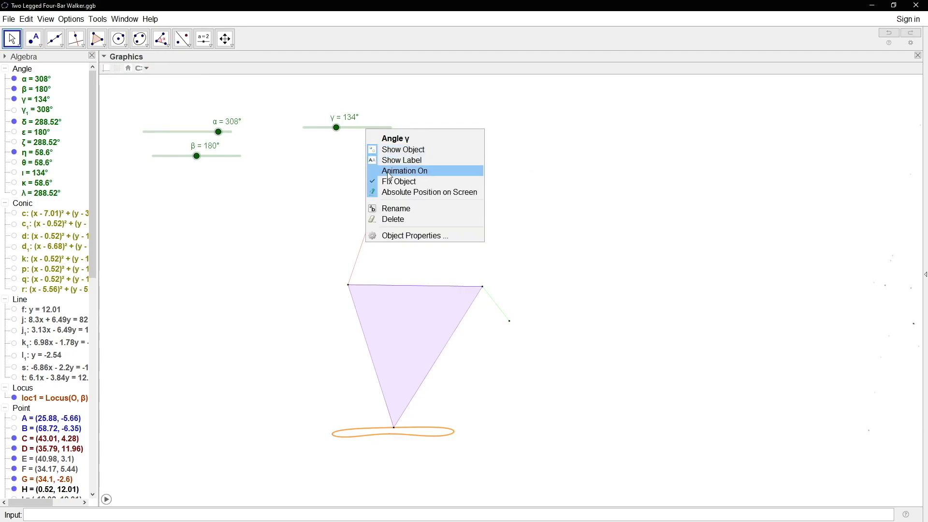
key("Escape")
left_click_drag(359, 132, 212, 110)
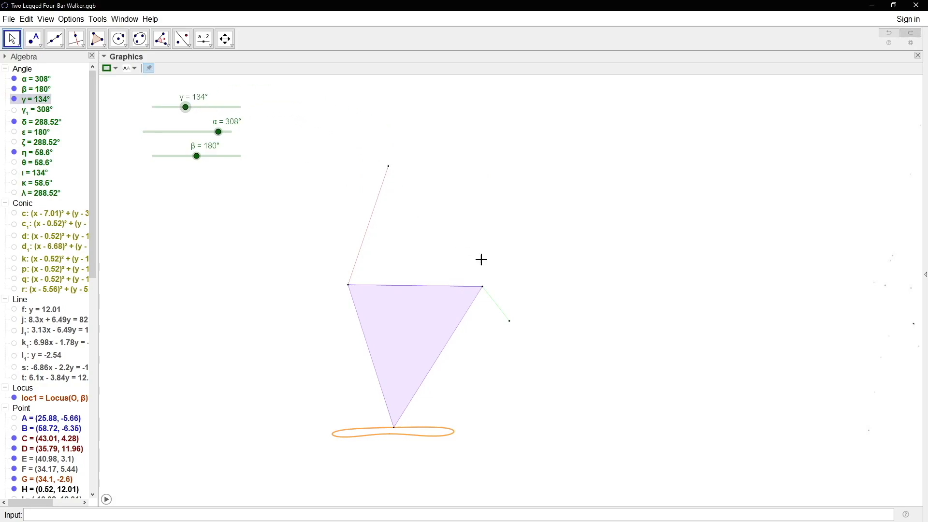
scroll(480, 260, "up", 2)
scroll(446, 269, "up", 2)
scroll(464, 258, "up", 3)
scroll(528, 243, "up", 2)
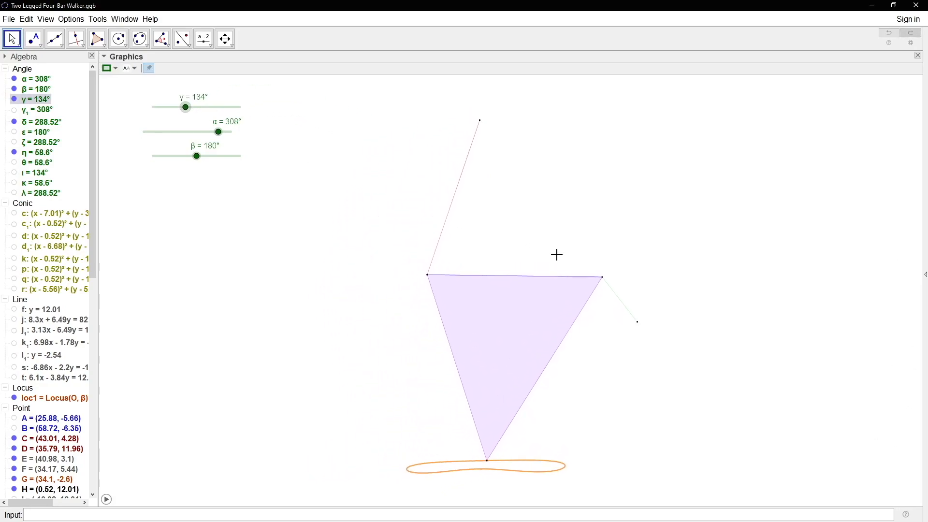
left_click_drag(534, 238, 539, 223)
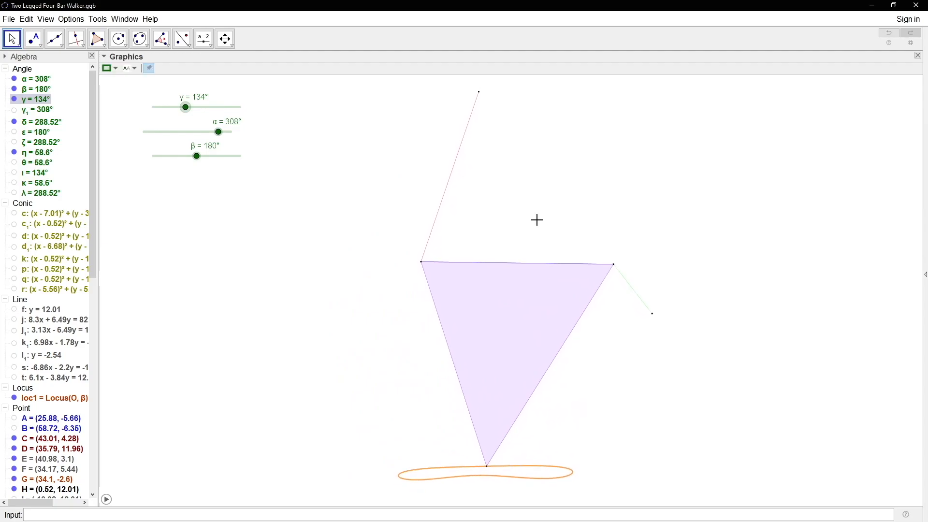
Capture a screen snip of the enlarged linkage figure with Win+Shift+S.
key("super+shift+s")
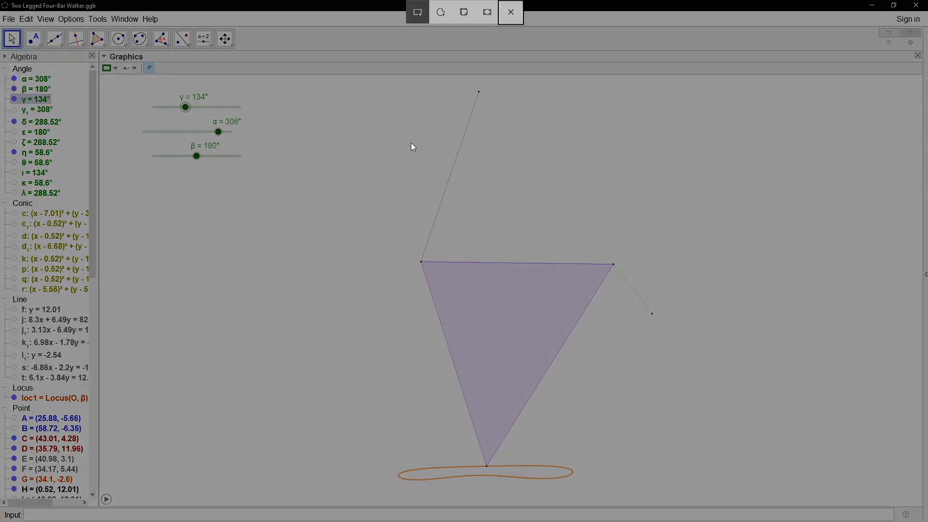
left_click_drag(288, 75, 749, 500)
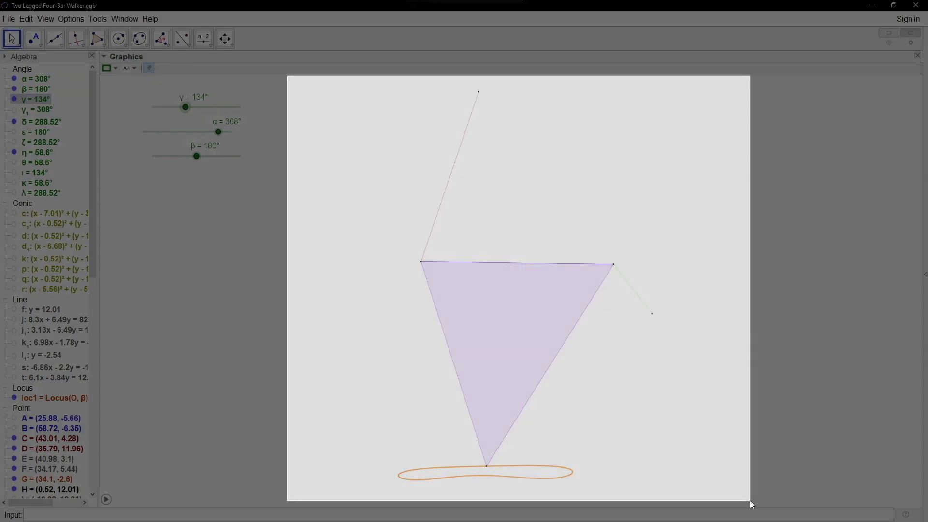
left_click_drag(749, 499, 749, 500)
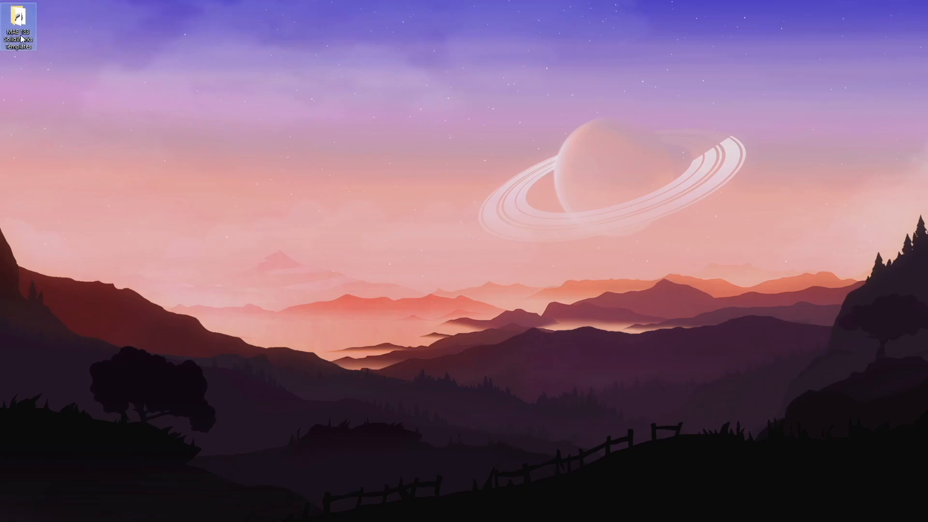
Open the MAE 183 SolidWorks Templates folder, select all 16 files, then close the window.
key("Return")
left_click_drag(505, 379, 440, 188)
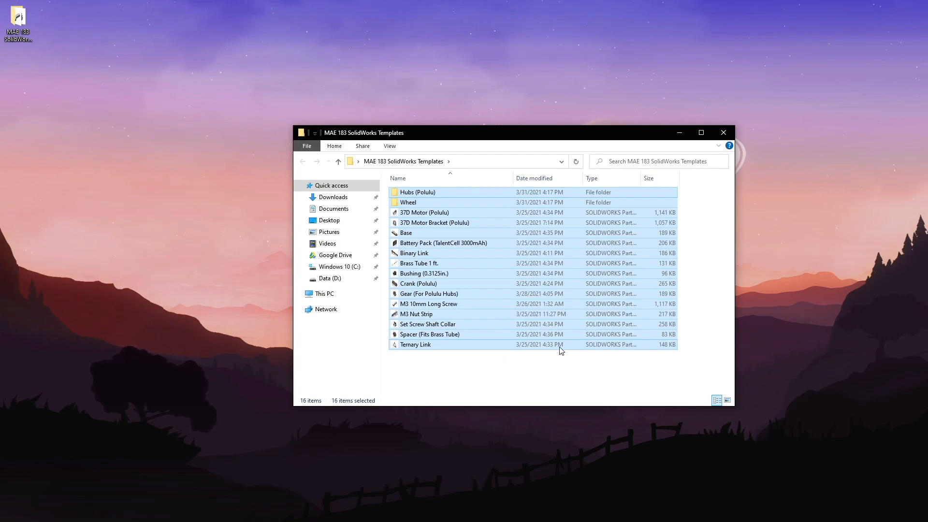
left_click(724, 131)
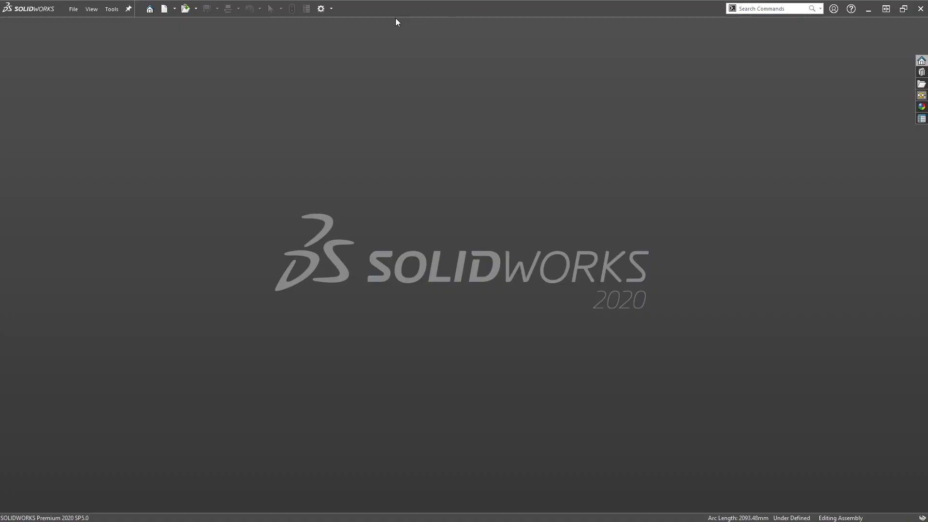
Create a new part document and start a sketch on the Front Plane.
left_click(81, 10)
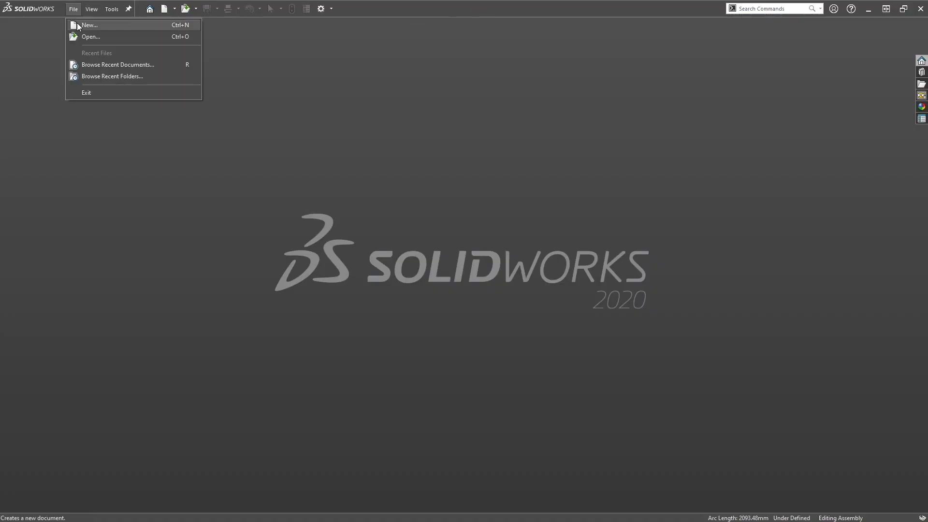
left_click(87, 22)
left_click(383, 373)
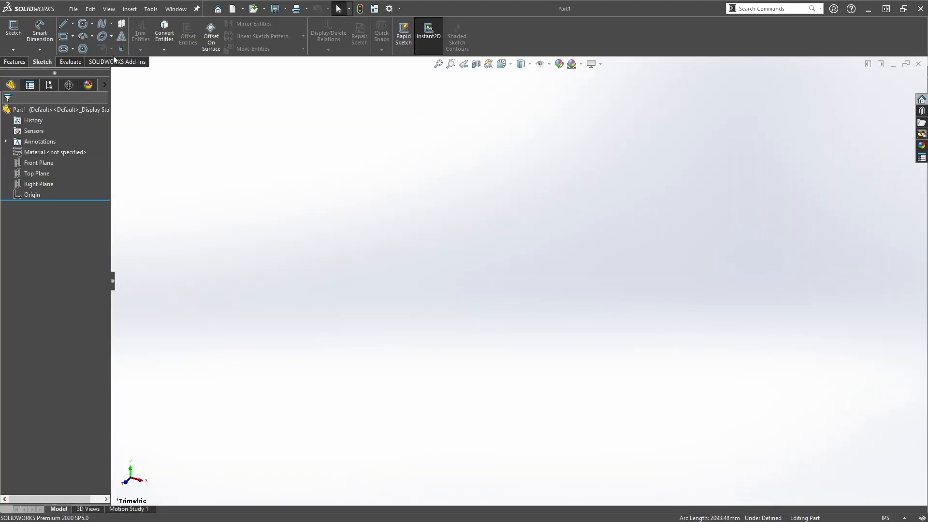
left_click(13, 33)
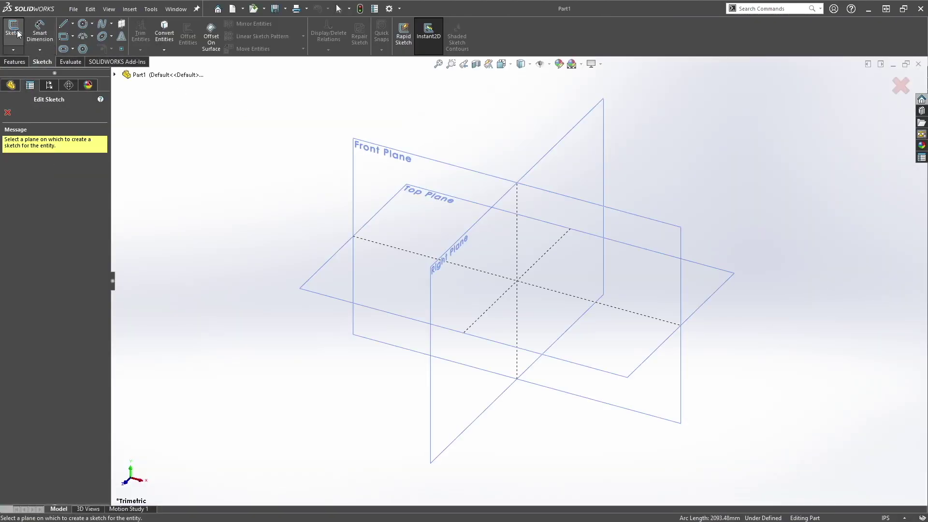
left_click(401, 160)
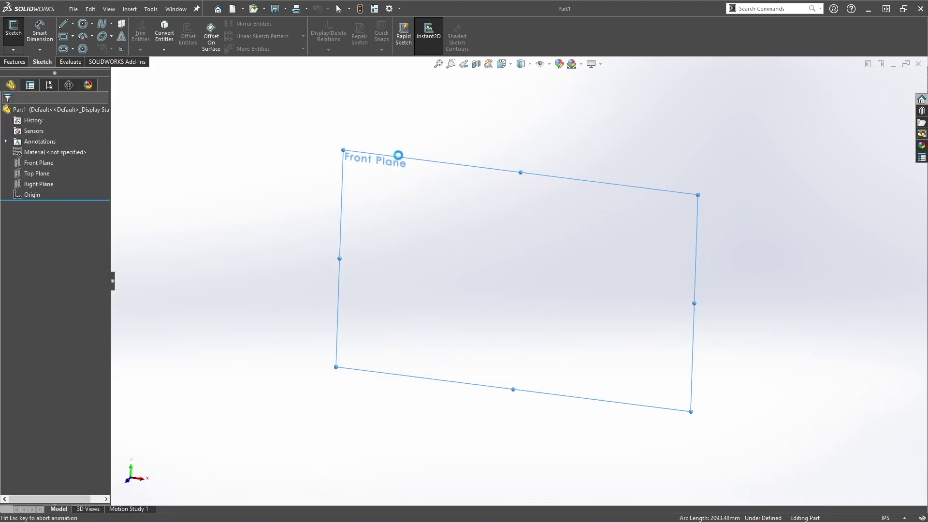
Start inserting a Sketch Picture from the Tools menu.
left_click(150, 9)
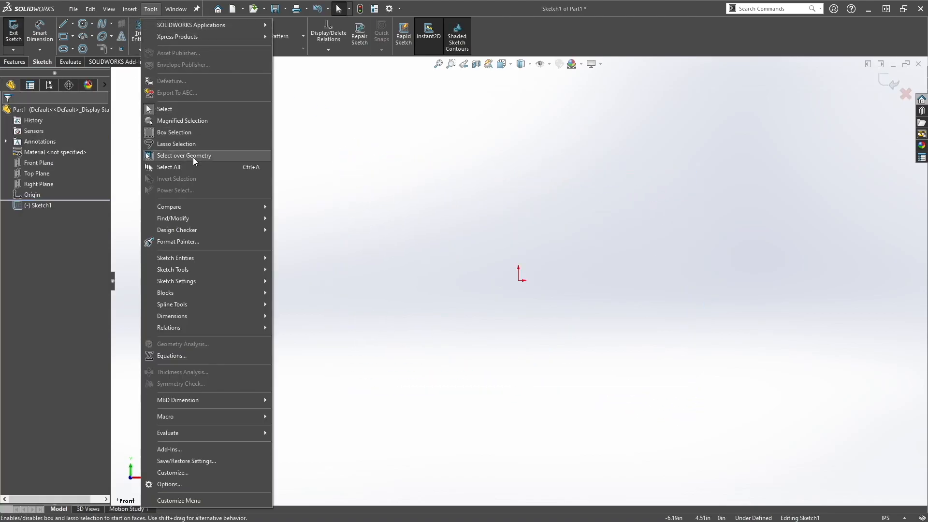
mouse_move(173, 269)
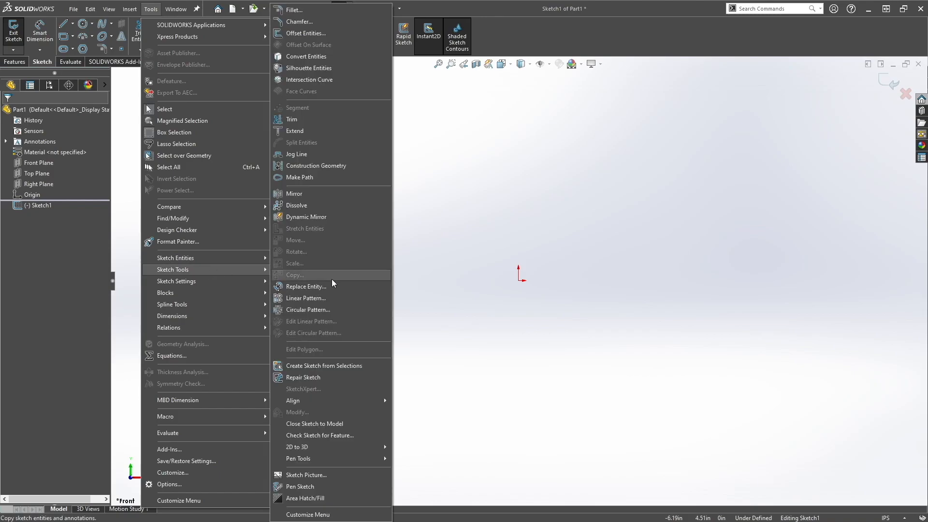
left_click(316, 472)
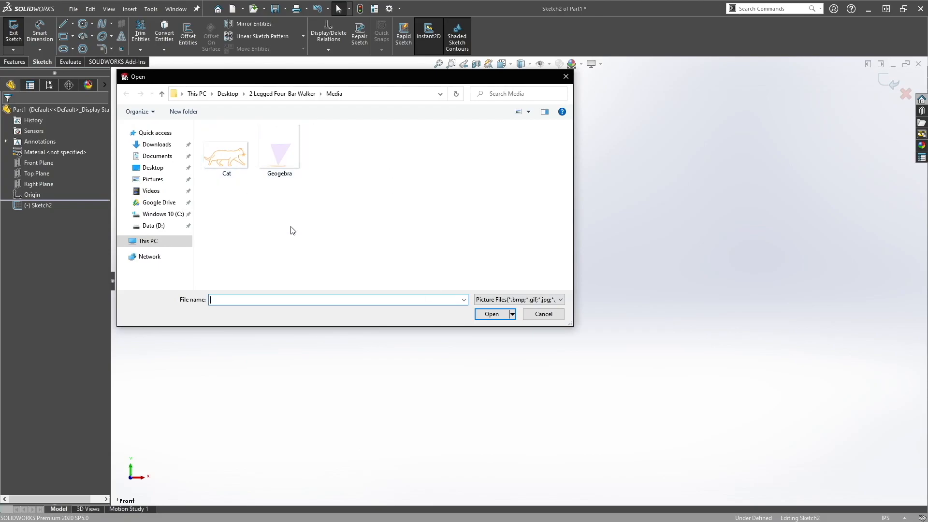
Place the Geogebra linkage image and scale it so the orange ellipse spans 6 in.
left_click(280, 153)
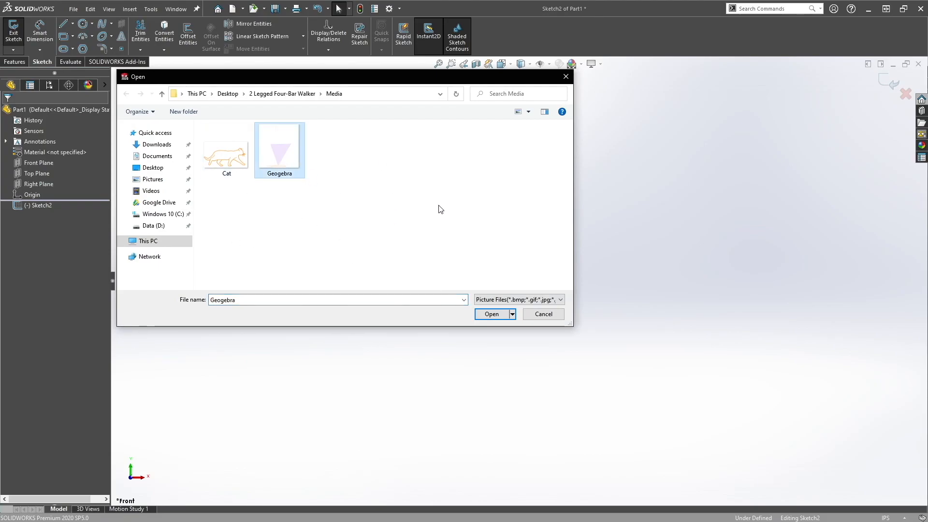
left_click(491, 314)
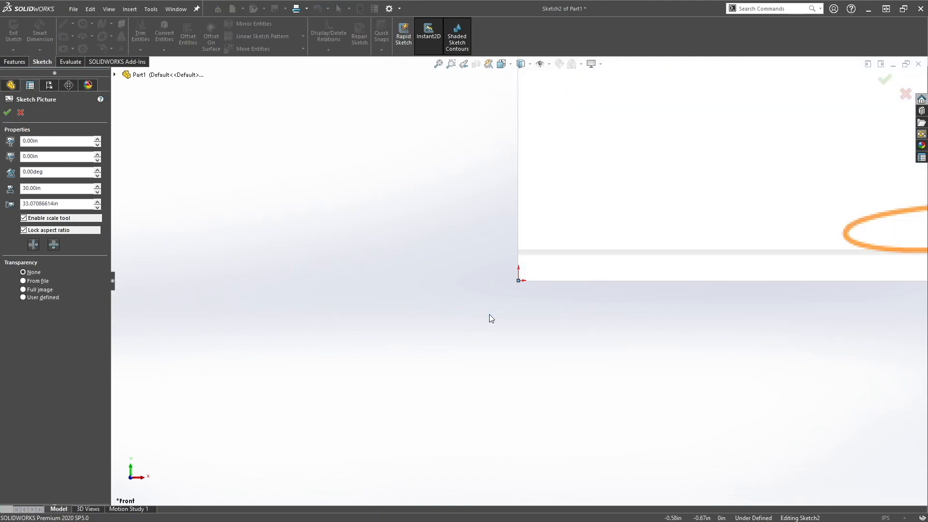
scroll(518, 280, "down", 5)
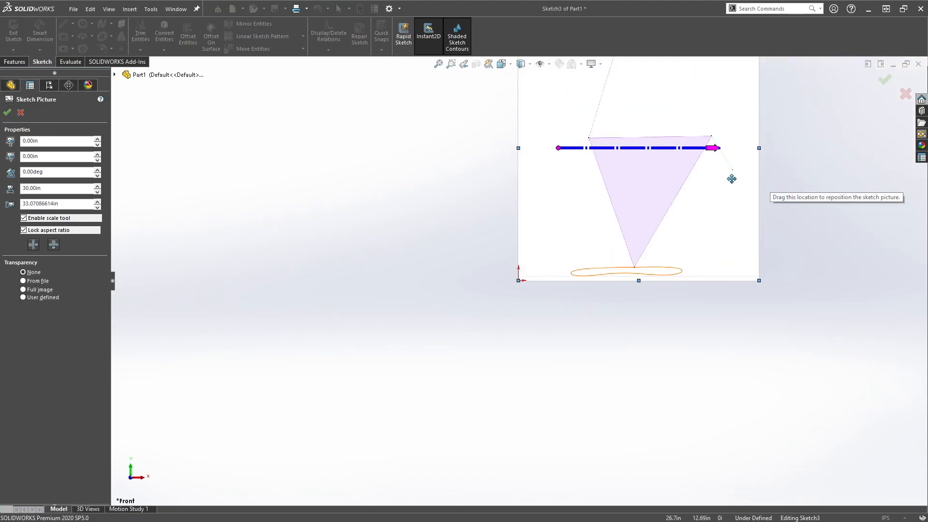
scroll(652, 174, "up", 2)
scroll(529, 218, "up", 1)
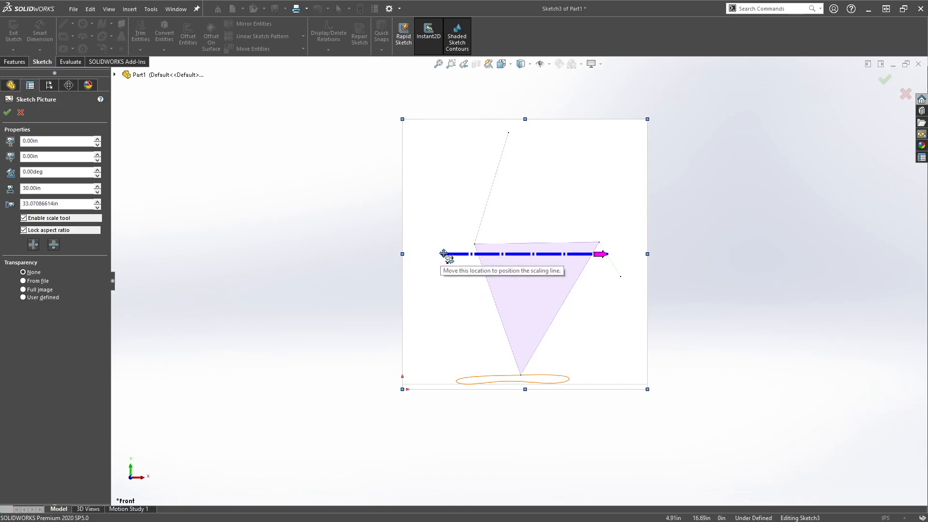
left_click_drag(445, 255, 465, 366)
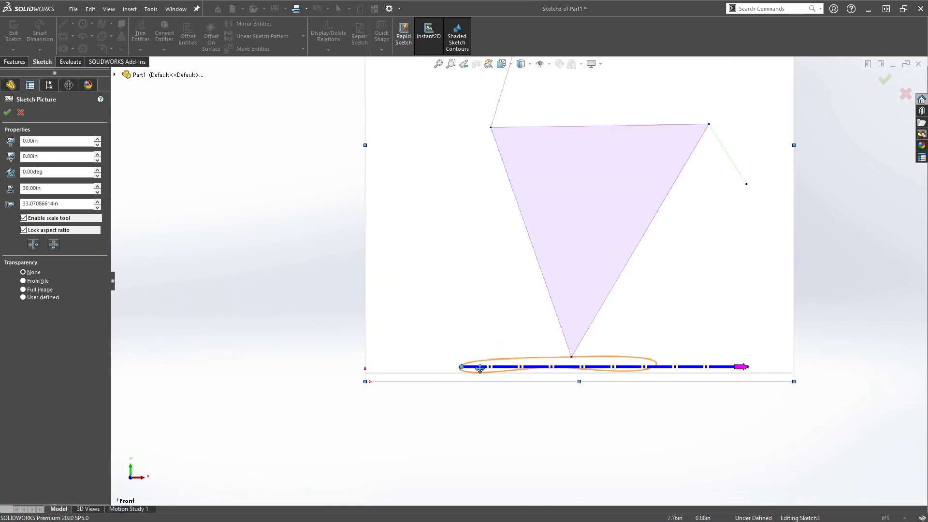
left_click_drag(747, 368, 658, 365)
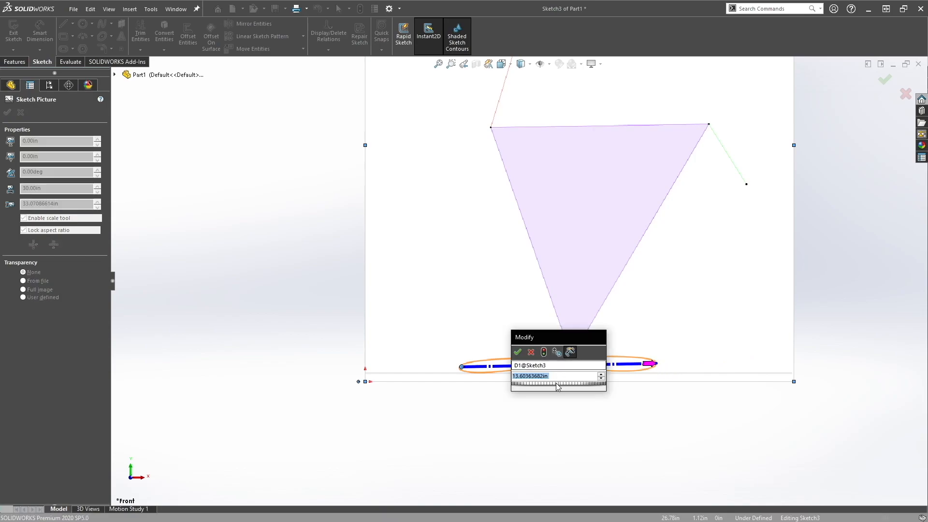
type("6")
key("Return")
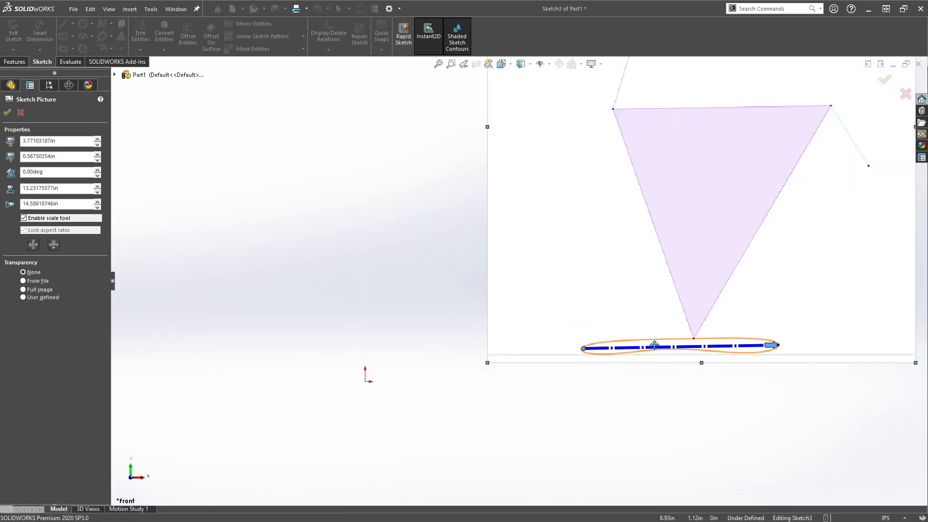
scroll(653, 345, "down", 3)
scroll(655, 344, "down", 2)
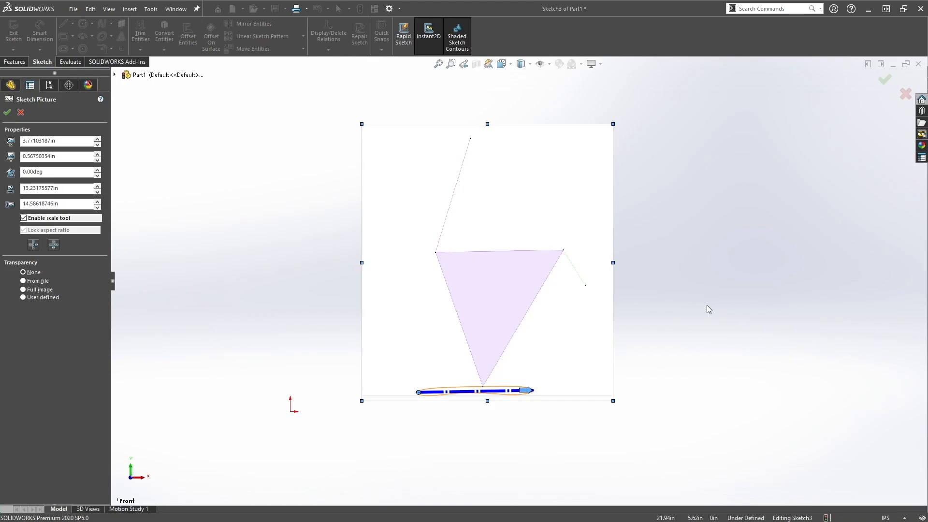
left_click(886, 80)
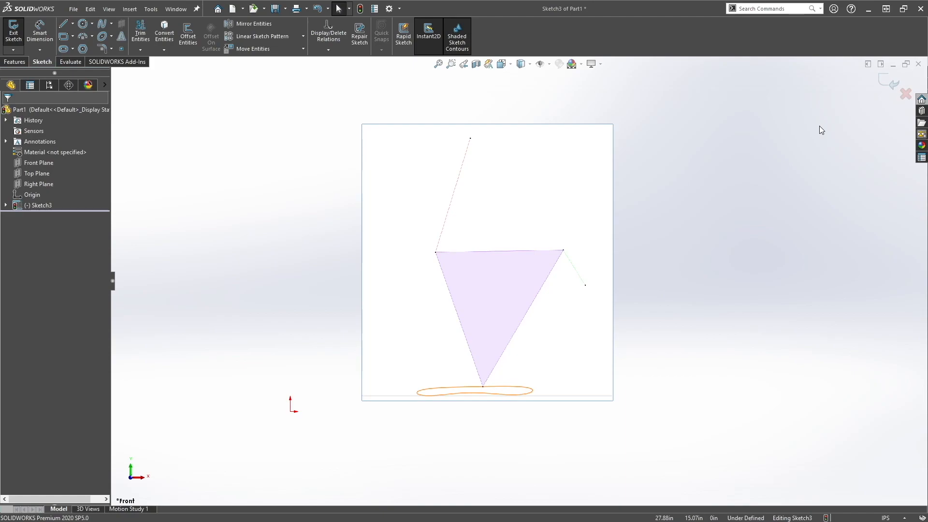
Place sketch points at the triangle's right corner, the upper line's top end and the short line's outer end.
left_click(122, 50)
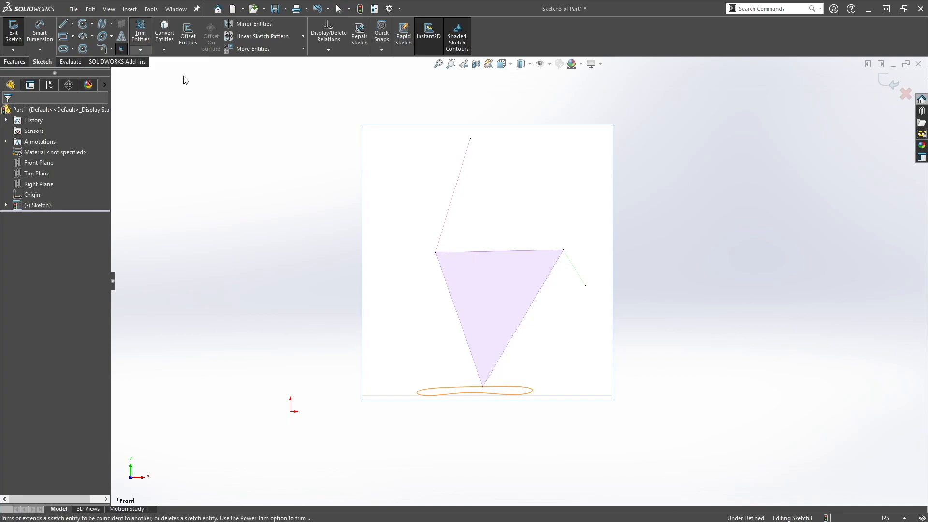
scroll(558, 254, "up", 4)
scroll(527, 332, "up", 6)
scroll(528, 332, "up", 2)
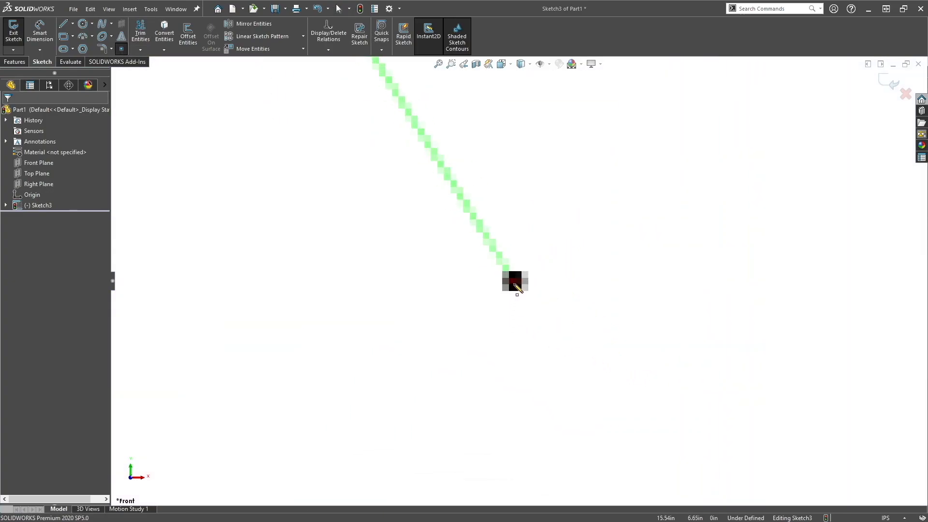
left_click(514, 283)
scroll(514, 282, "down", 6)
scroll(434, 155, "up", 6)
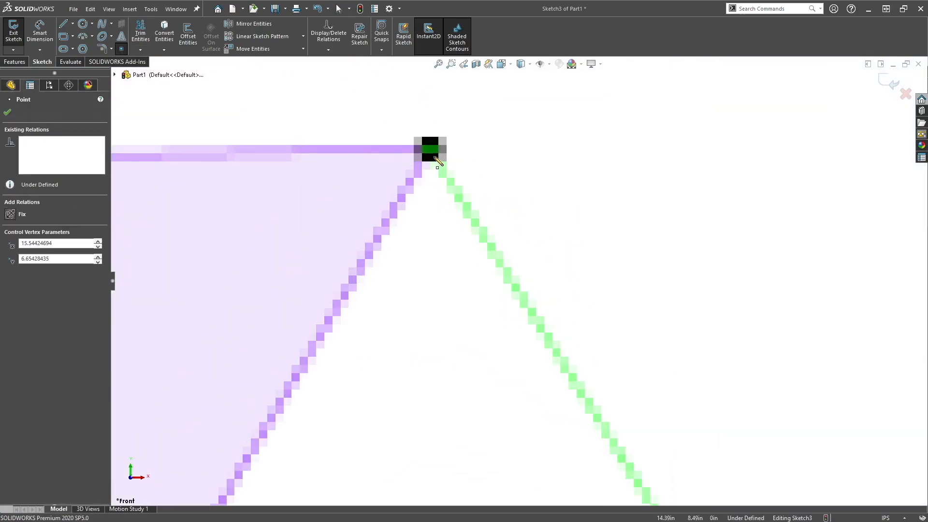
scroll(433, 153, "down", 3)
scroll(450, 304, "down", 6)
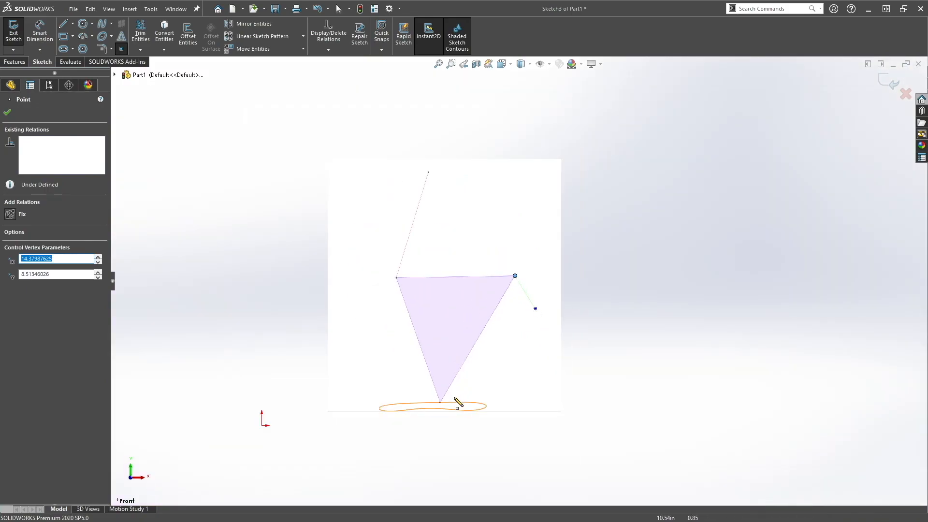
scroll(459, 406, "up", 8)
scroll(444, 341, "up", 6)
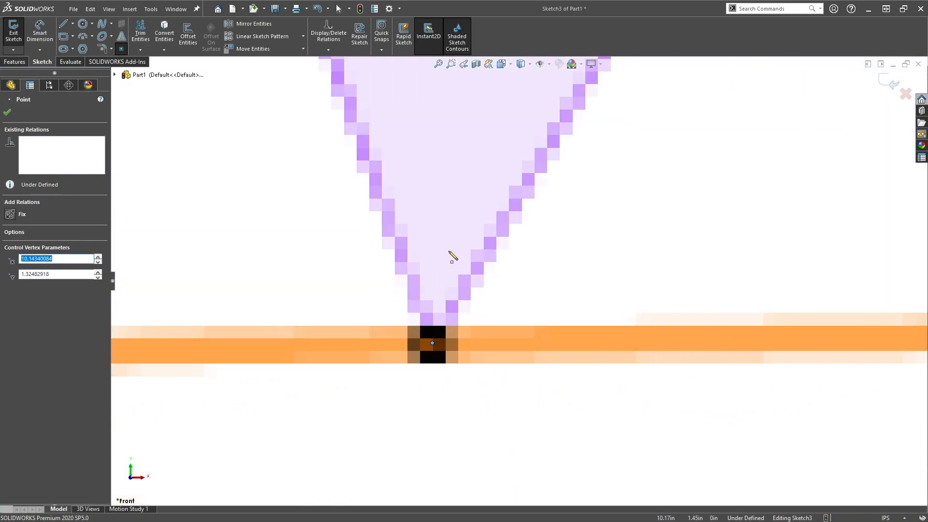
scroll(450, 254, "down", 8)
scroll(499, 166, "down", 4)
scroll(499, 165, "up", 6)
scroll(457, 231, "up", 6)
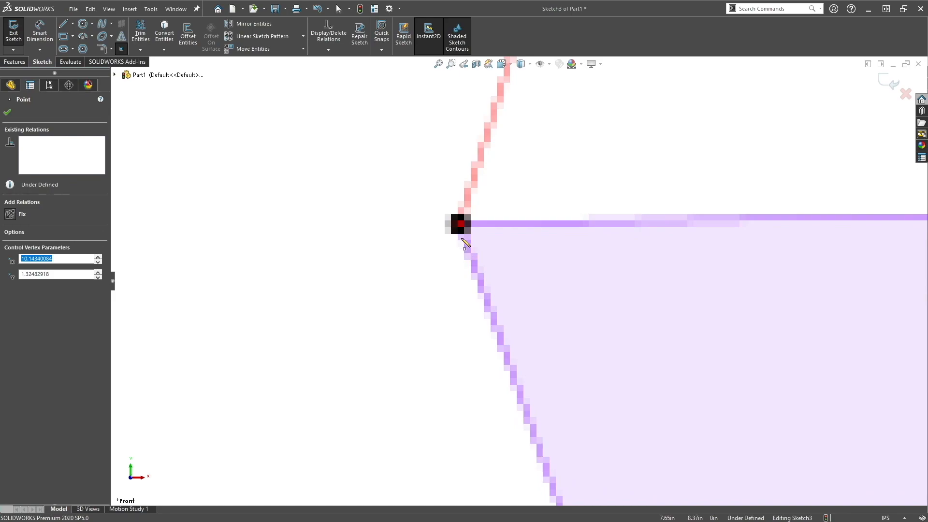
scroll(464, 230, "up", 3)
scroll(474, 231, "down", 4)
scroll(558, 160, "down", 6)
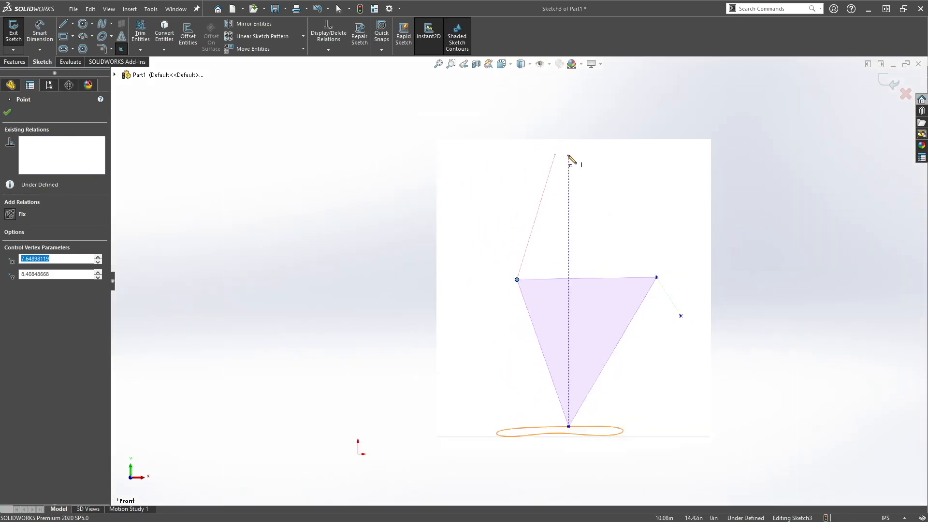
scroll(565, 160, "up", 8)
scroll(516, 229, "up", 8)
scroll(525, 326, "up", 3)
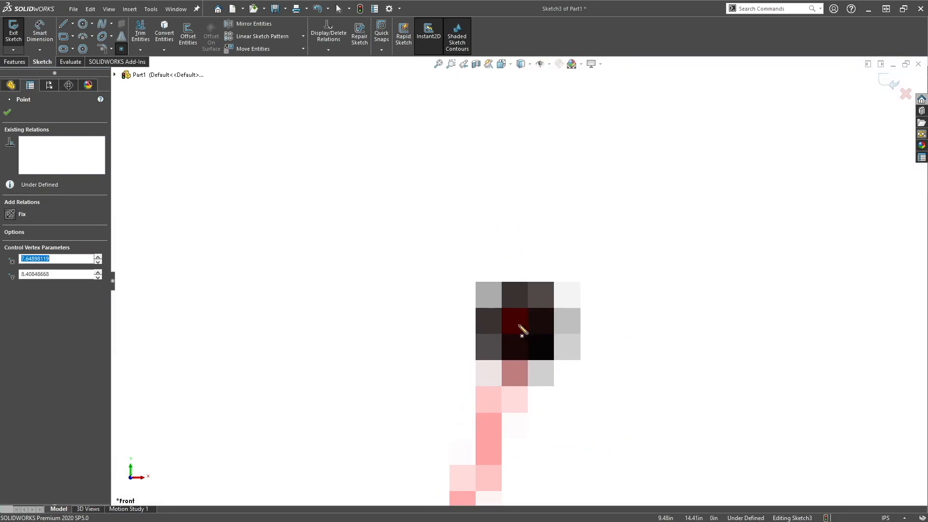
left_click(522, 330)
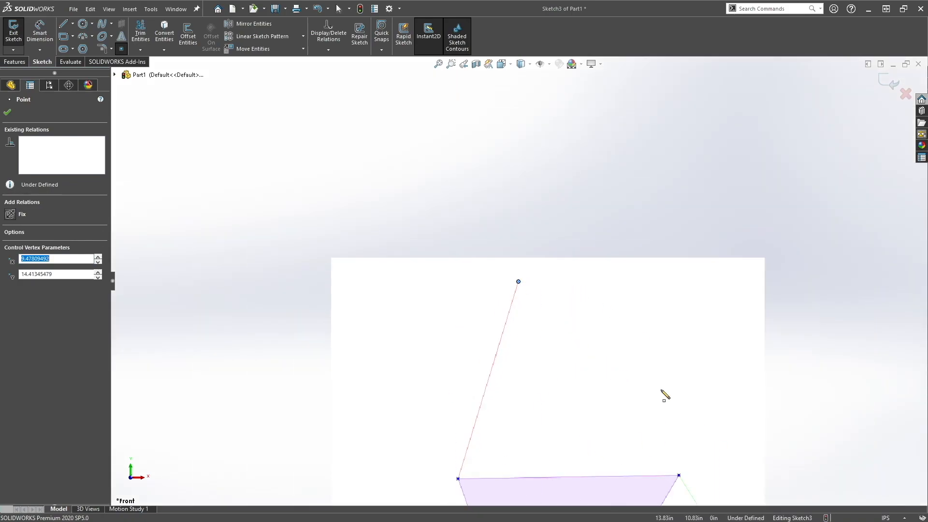
scroll(656, 373, "down", 3)
scroll(554, 387, "down", 4)
scroll(555, 387, "down", 3)
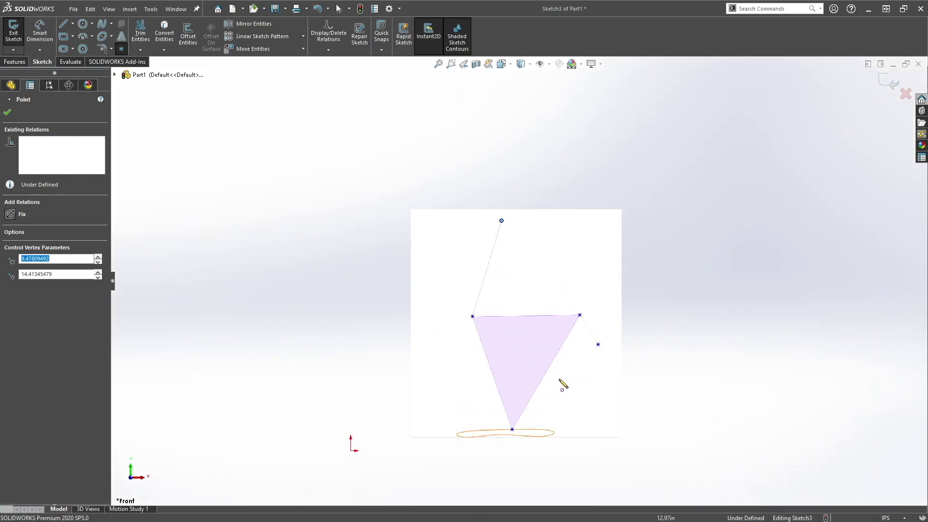
left_click(588, 373)
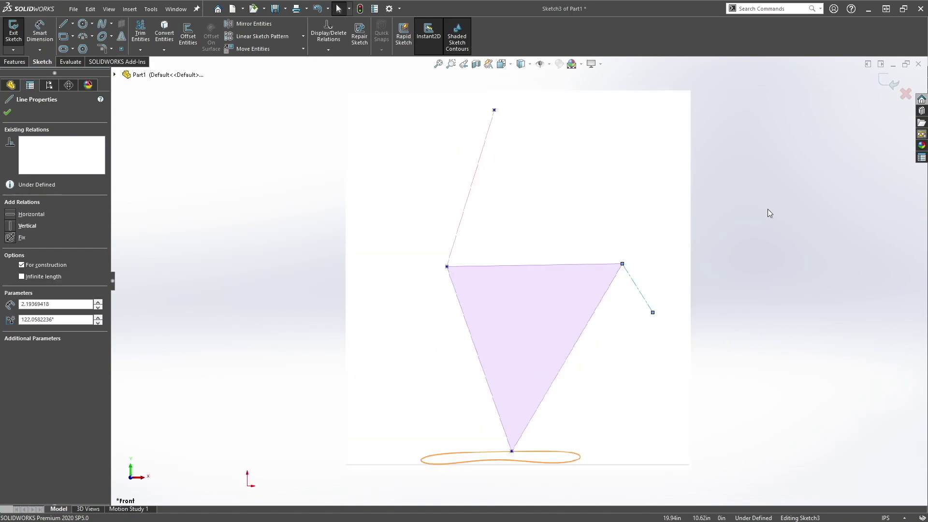
Trace the triangle's edges and short right link with a construction line chain.
left_click(64, 24)
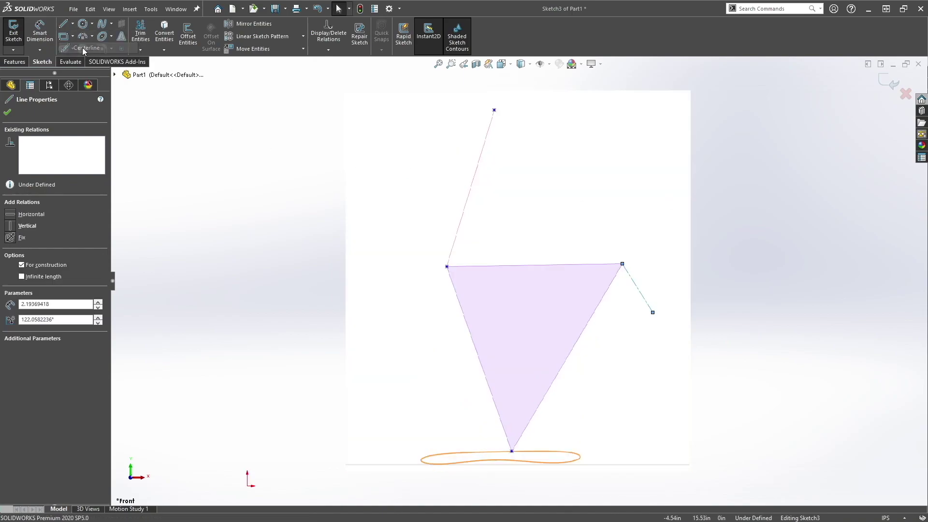
left_click(656, 319)
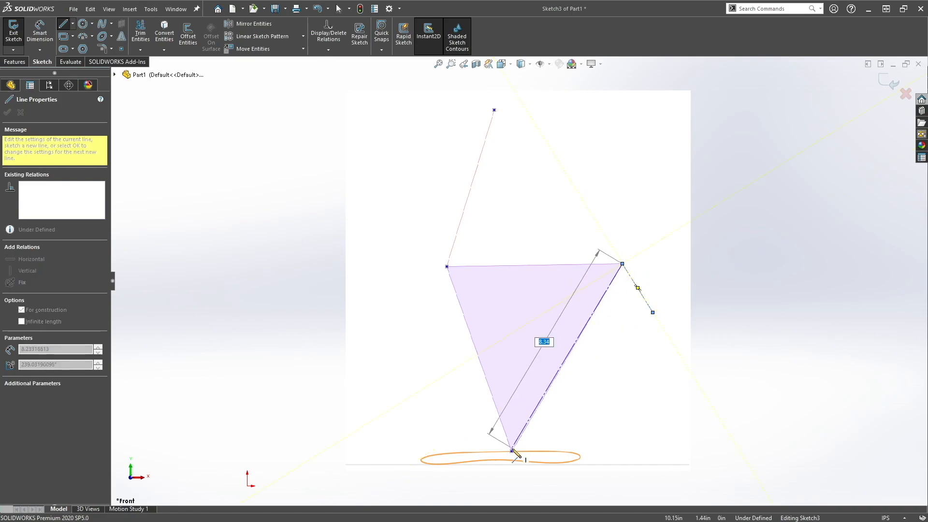
left_click(513, 451)
left_click(446, 266)
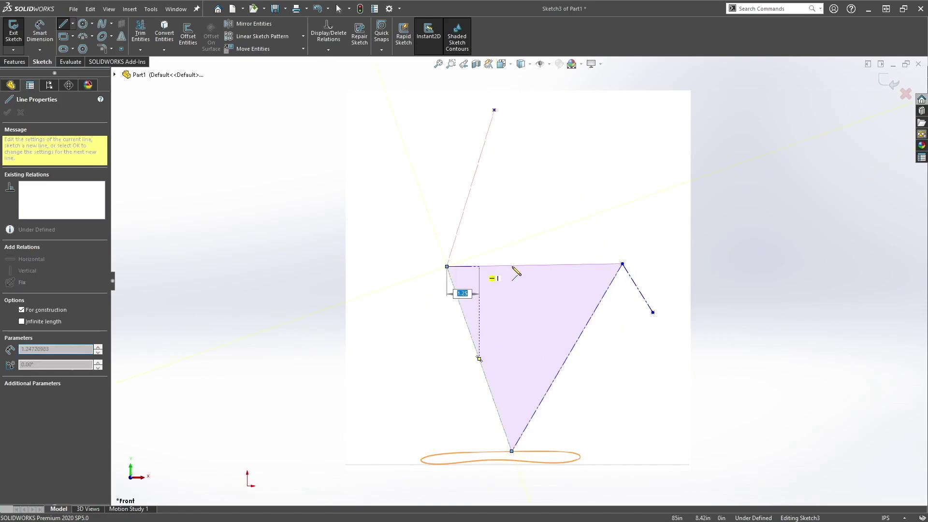
left_click(623, 265)
double_click(622, 266)
Draw the upper construction line from the top point to the triangle's left corner.
left_click(493, 111)
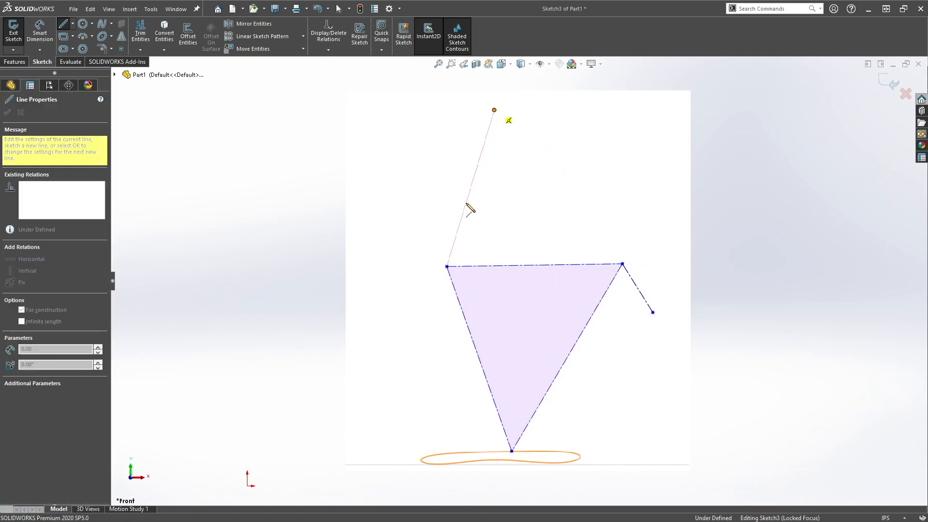
left_click(446, 267)
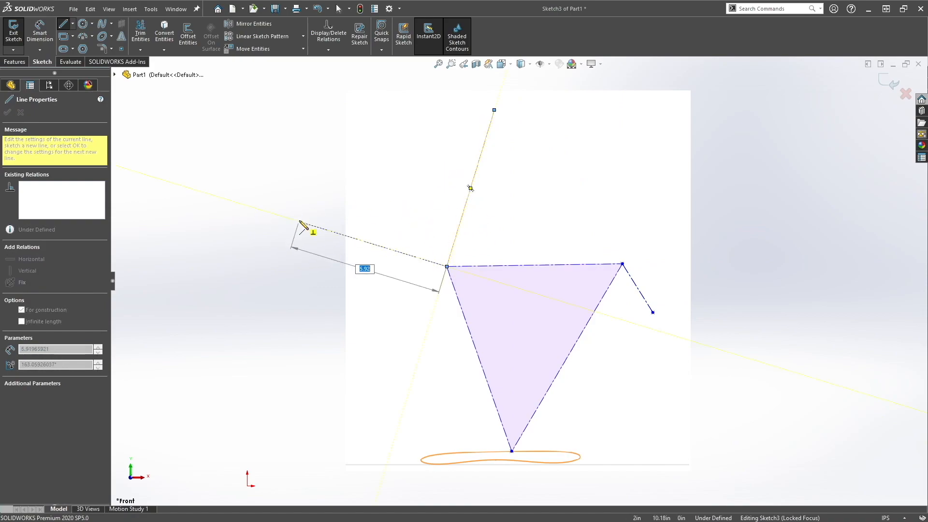
key("Escape")
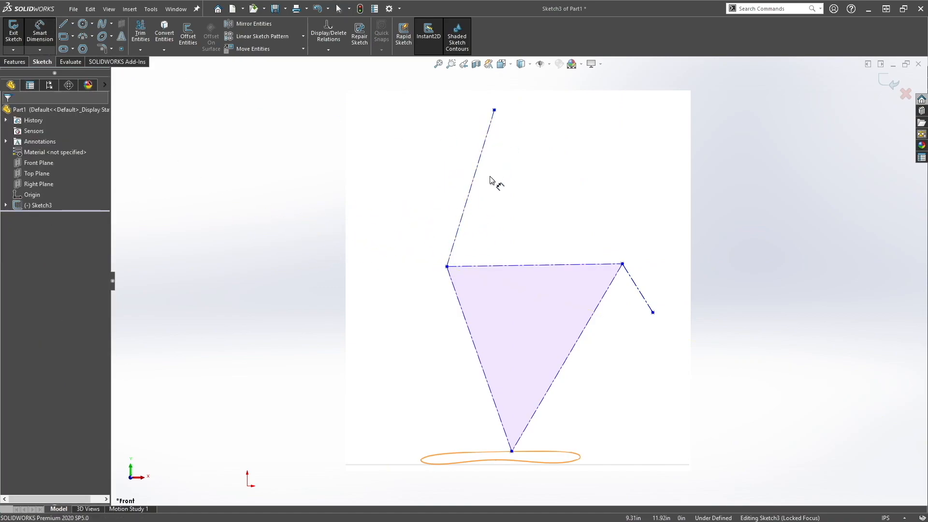
Dimension the upper line 6.28, the triangle's left side 7.51 and its top edge 6.73.
left_click(473, 194)
left_click(326, 94)
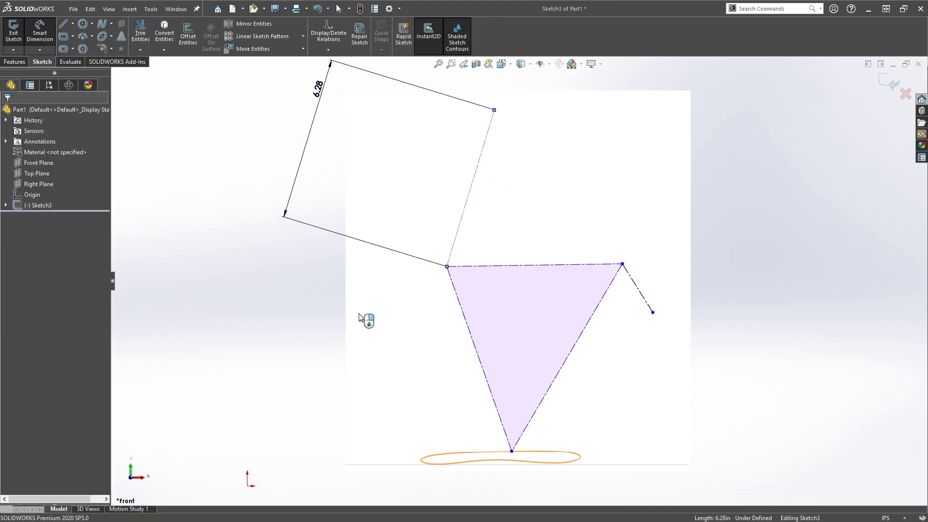
key("Return")
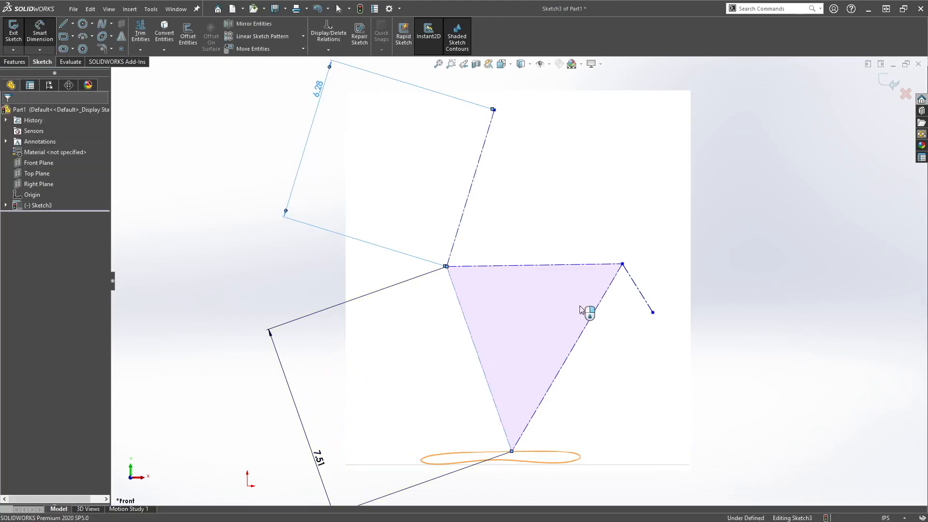
key("Return")
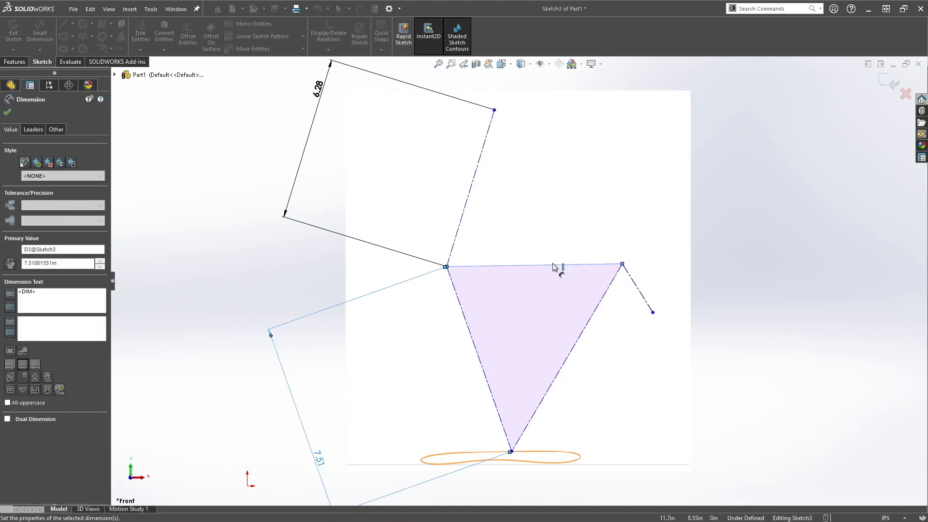
left_click(549, 271)
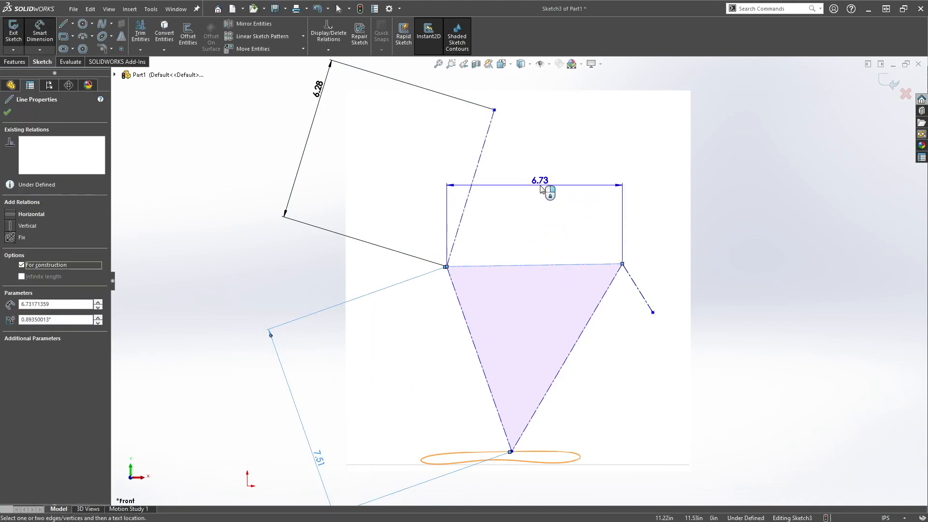
left_click(544, 186)
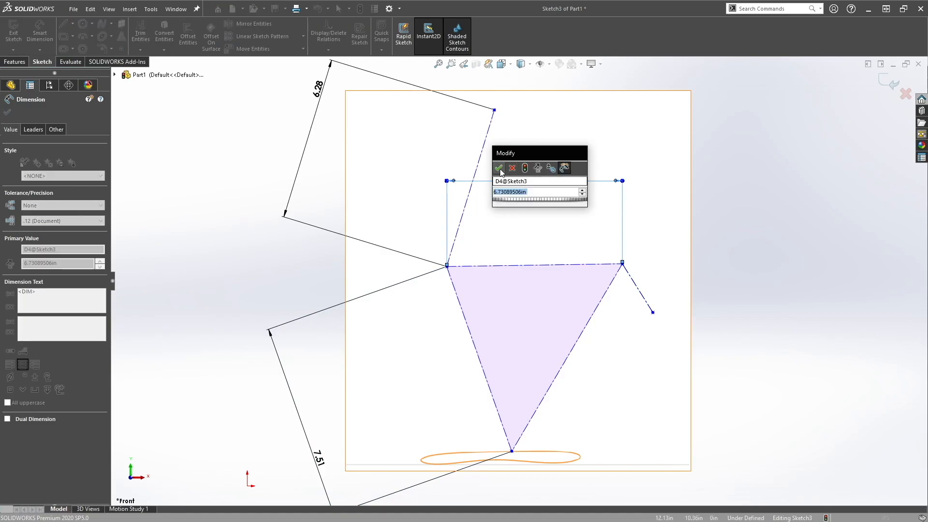
key("Return")
Dimension the triangle's right side 8.34 and the short upper-right link 2.19.
left_click(582, 340)
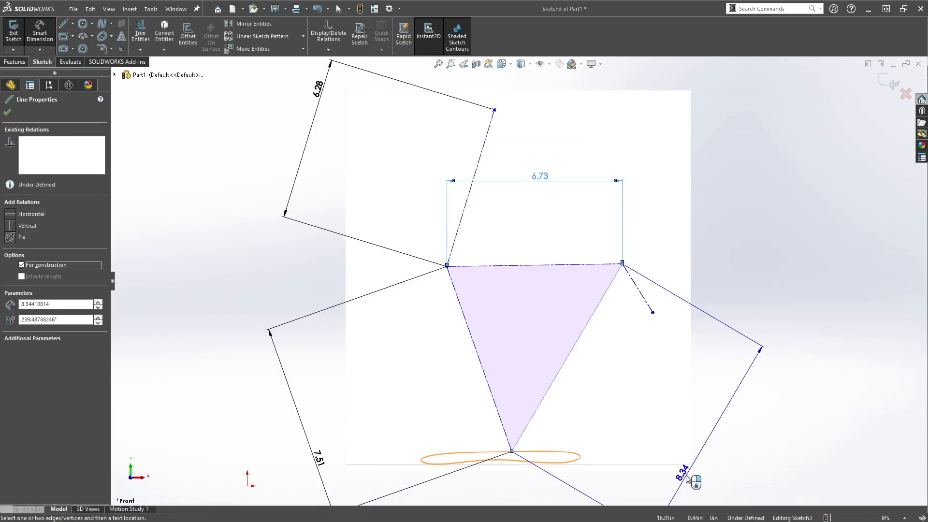
left_click(694, 409)
key("Return")
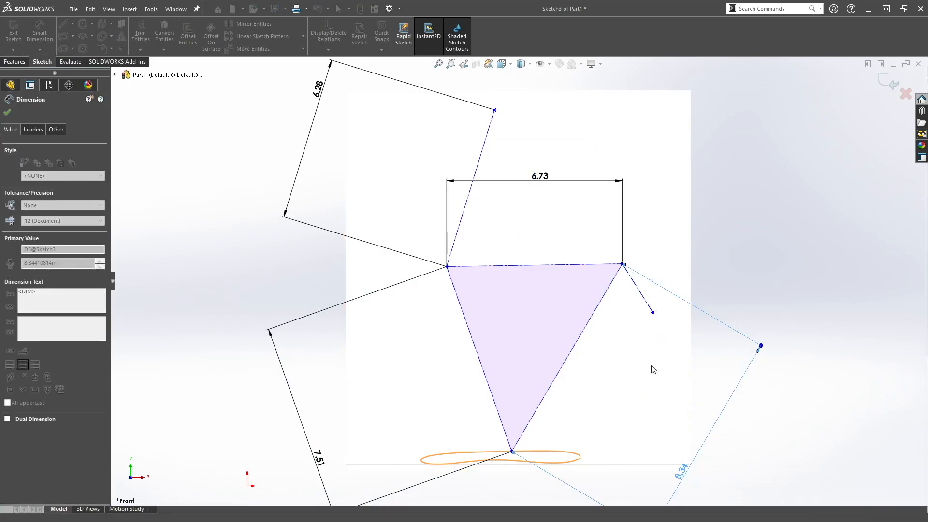
left_click(719, 211)
left_click(747, 221)
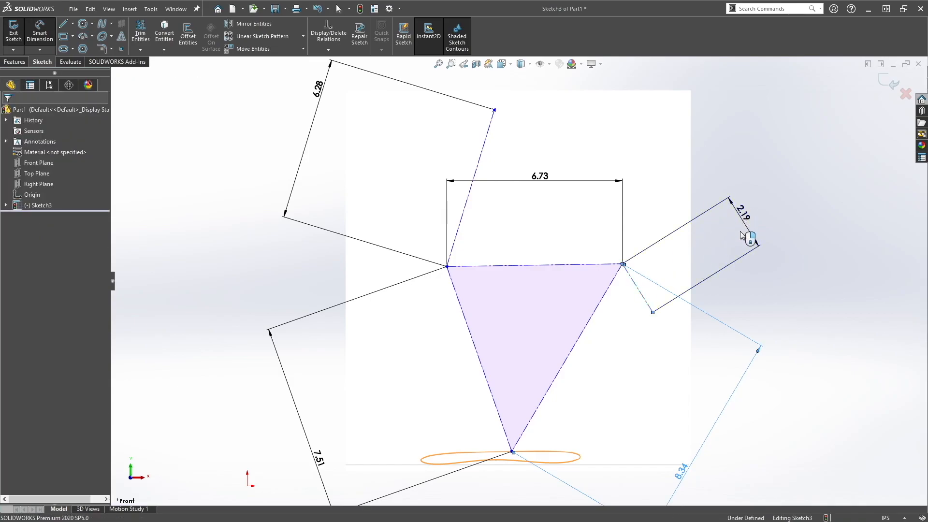
left_click(697, 202)
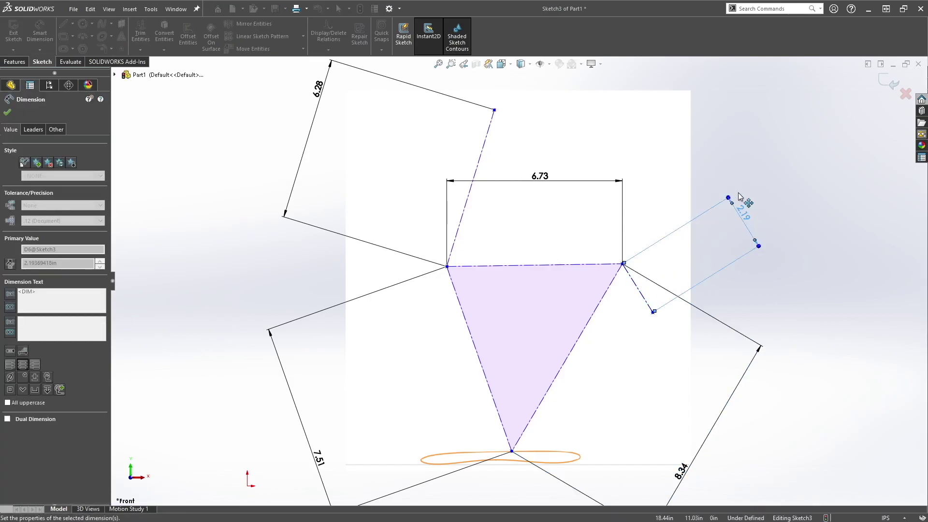
Exit the sketch, show Sketch3 with its dimensions and shrink the window to reveal the desktop.
left_click(894, 85)
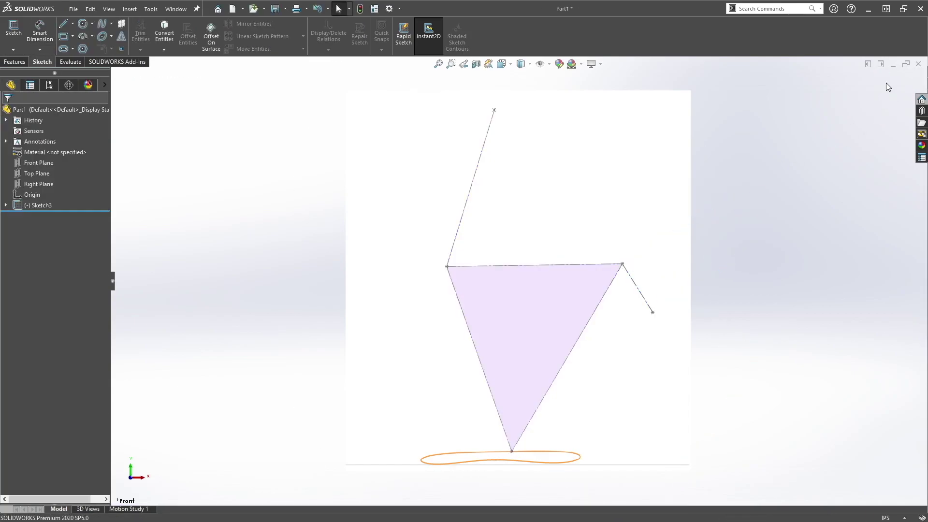
left_click(41, 206)
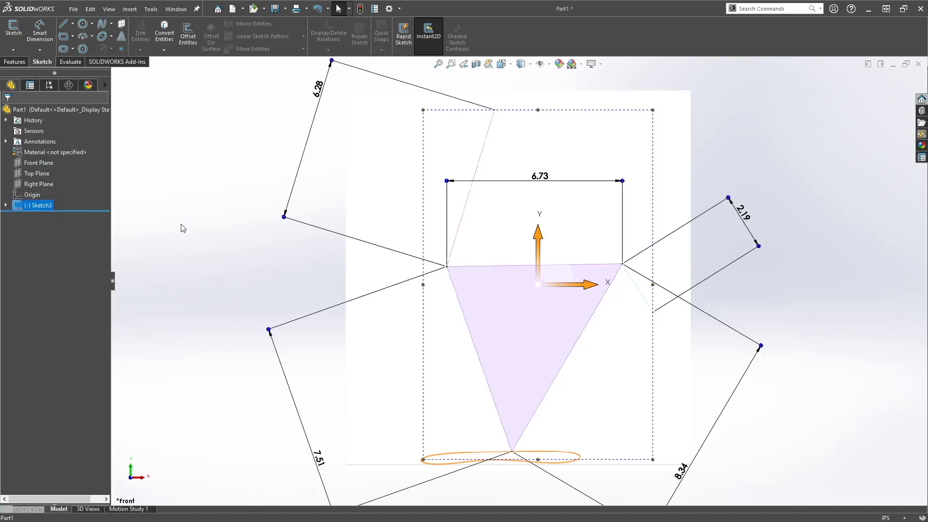
scroll(528, 254, "down", 1)
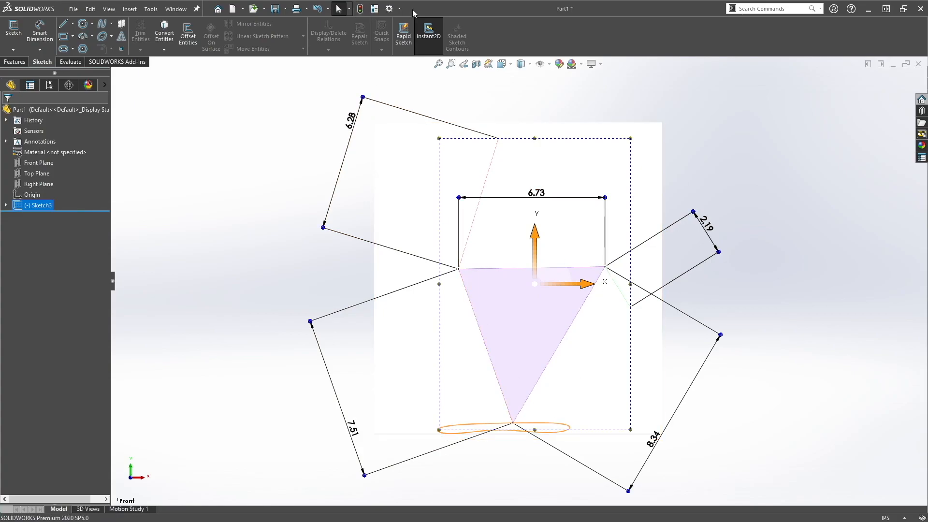
left_click_drag(415, 13, 490, 24)
Open the Ternary Link part from the templates folder and dismiss the version warning.
double_click(18, 22)
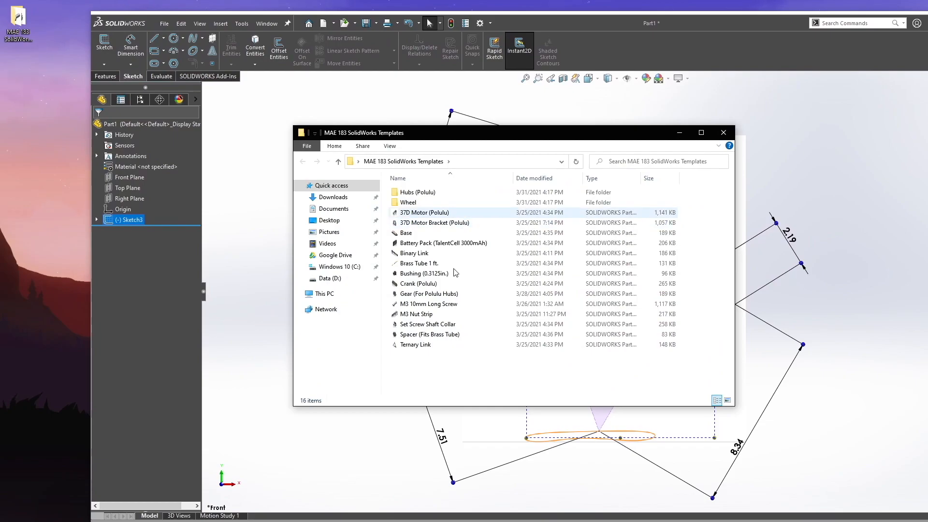
double_click(415, 344)
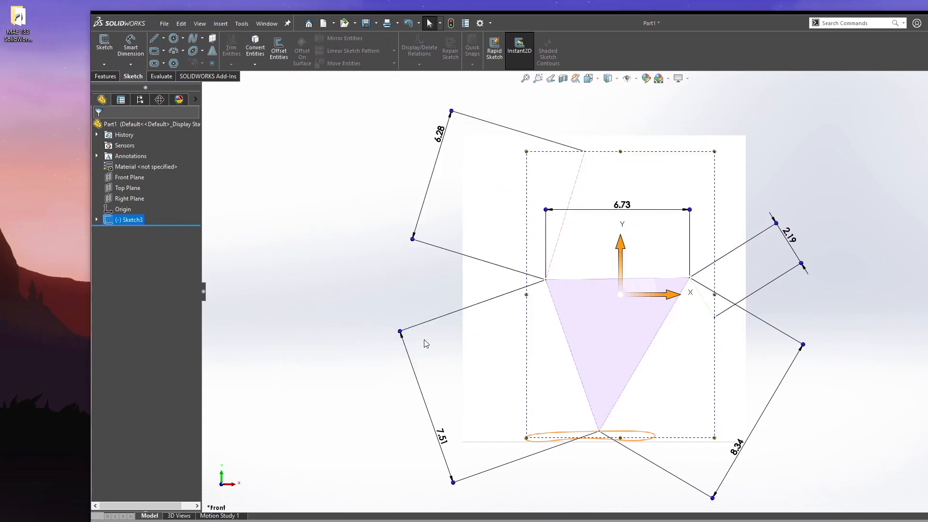
left_click(522, 273)
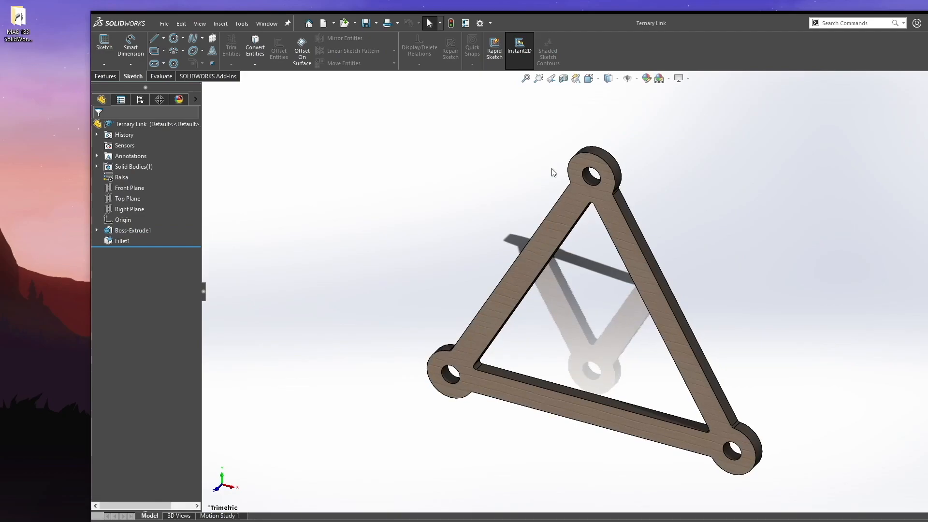
double_click(573, 26)
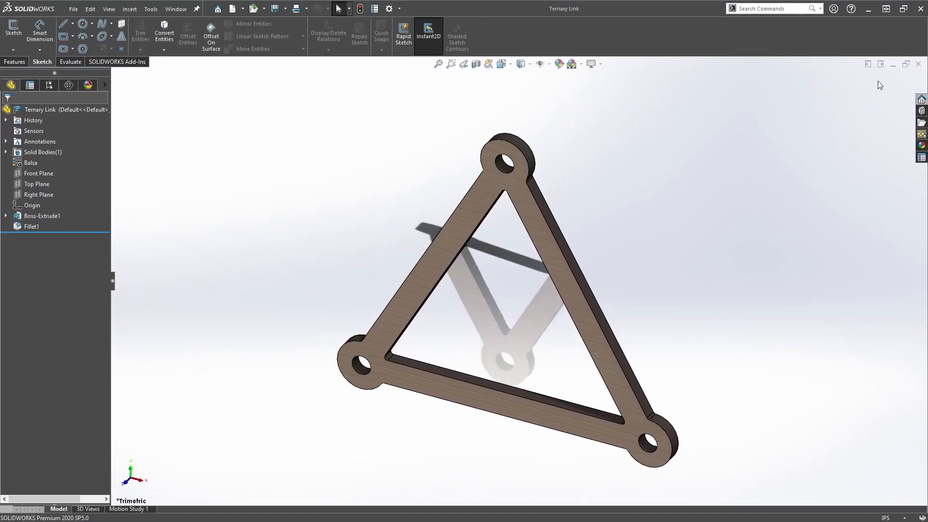
Tile the Ternary Link and Part1 documents side by side and switch between them.
left_click(880, 64)
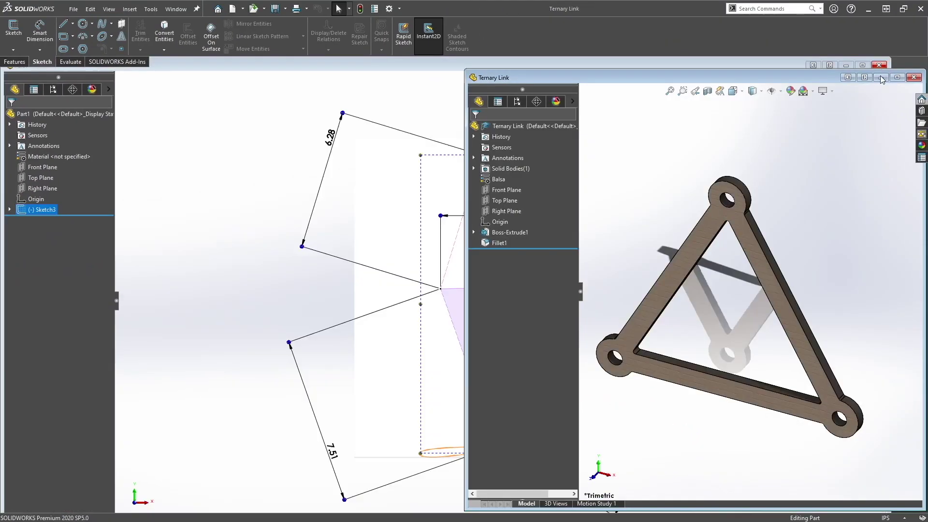
left_click(811, 65)
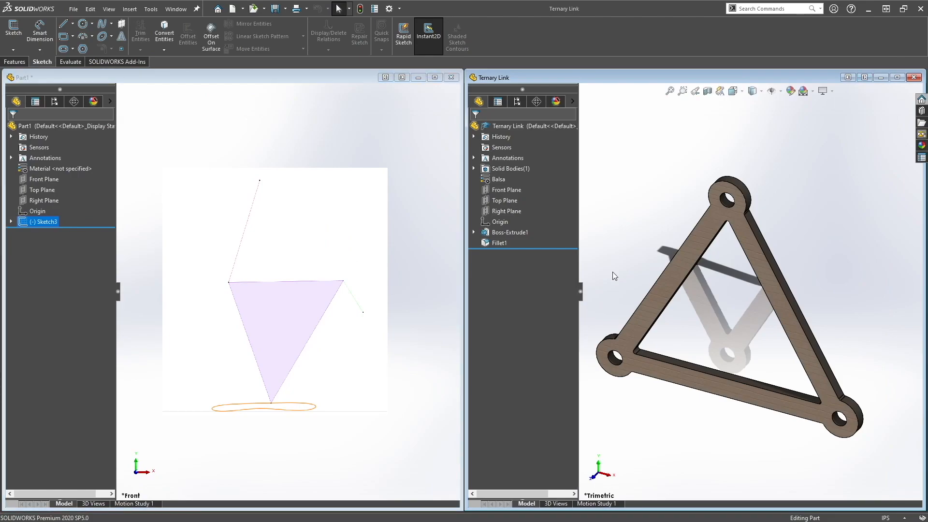
key("ctrl+Tab")
left_click(694, 121)
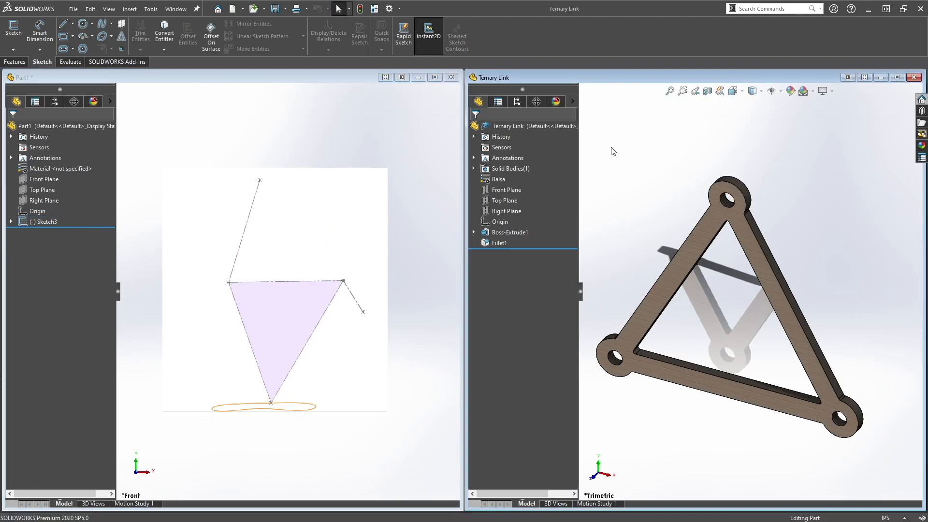
key("ctrl+Tab")
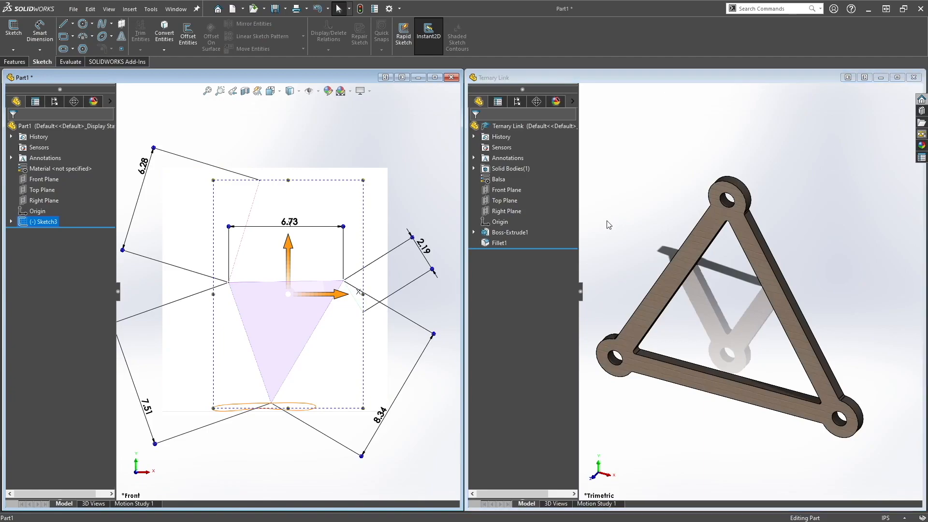
Edit Sketch1 under the Ternary Link's Boss-Extrude1.
left_click(472, 233)
left_click(512, 243)
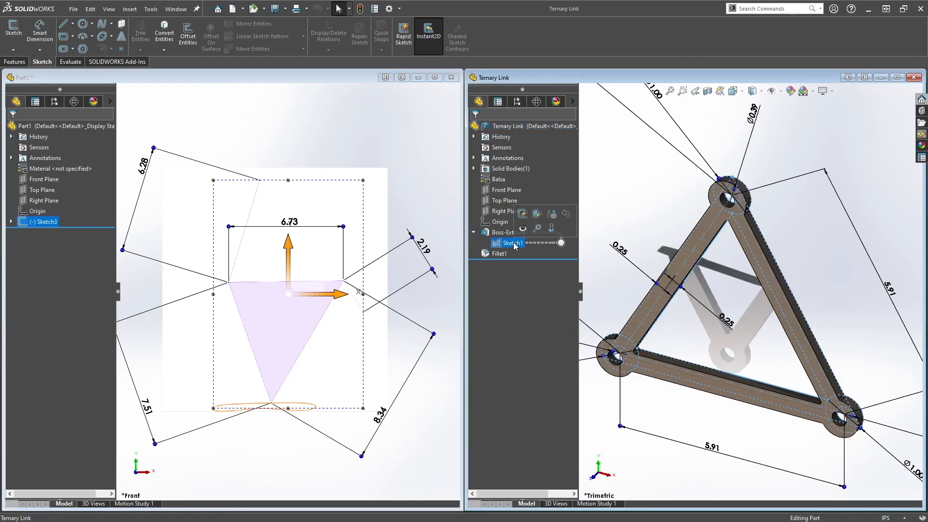
left_click(523, 214)
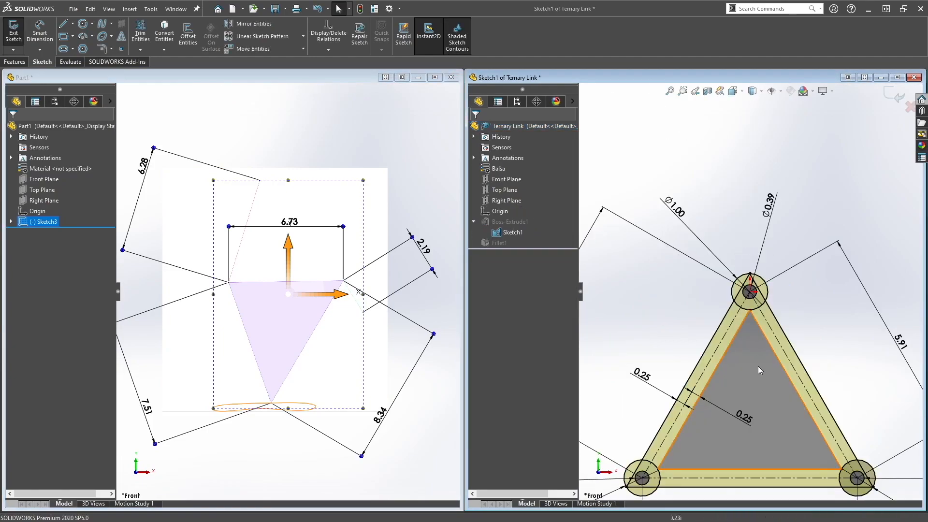
scroll(745, 415, "down", 1)
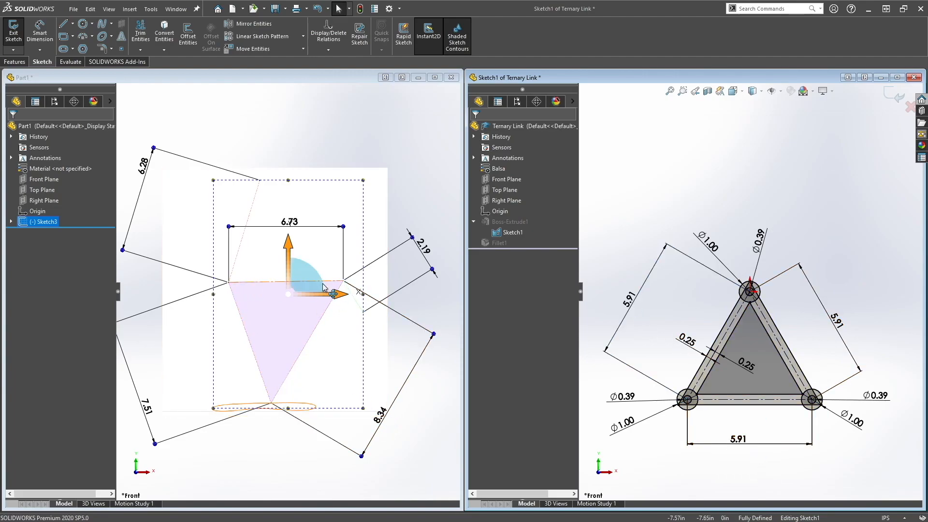
Change the three 5.91 triangle sides to 8.34 (right), 7.51 (bottom) and 6.73 (left).
double_click(837, 323)
type("8.34")
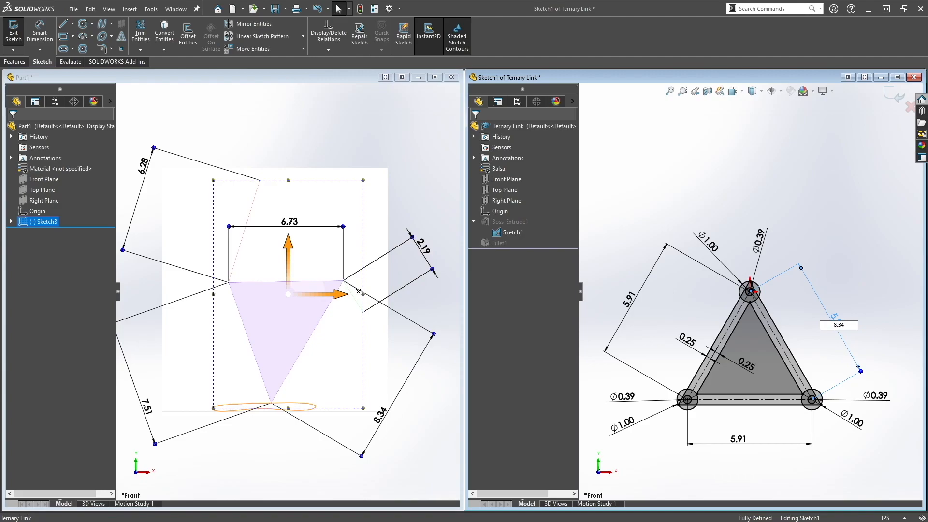
key("Return")
double_click(758, 452)
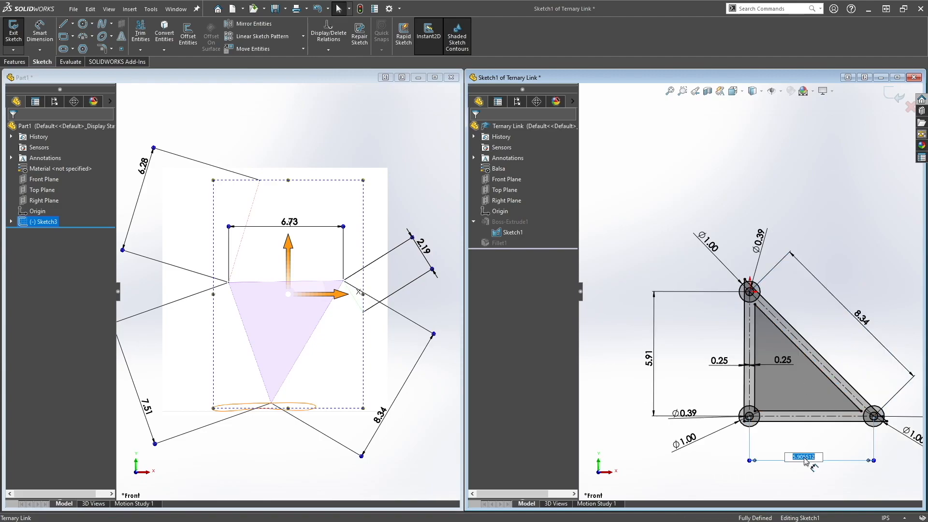
type("7.51")
key("Return")
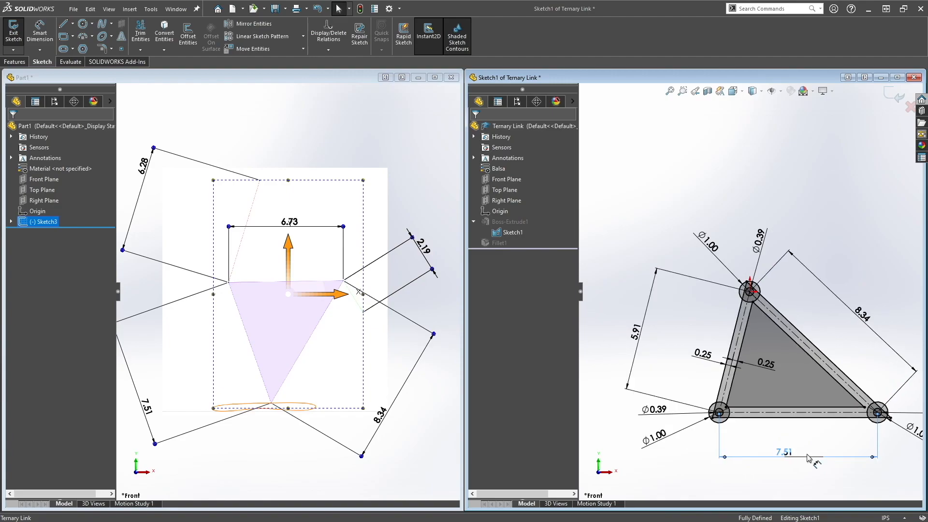
double_click(636, 332)
type("6.73")
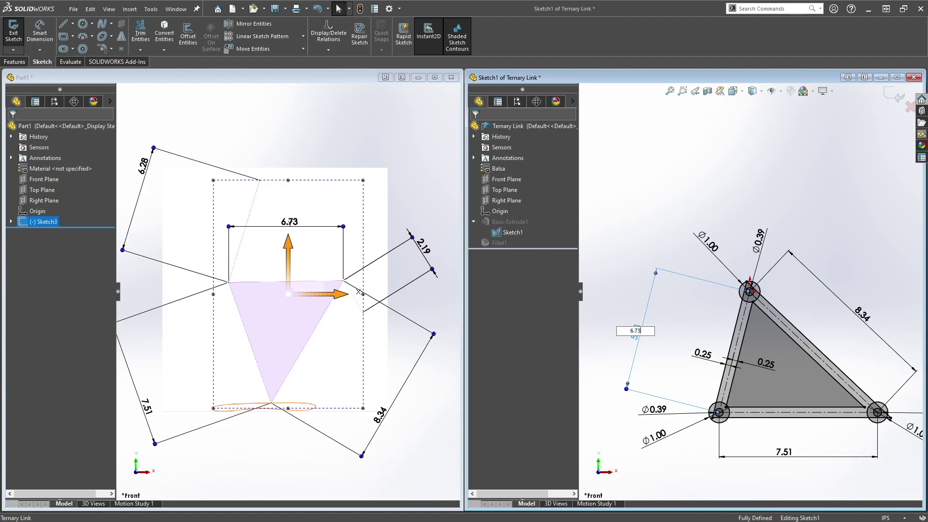
key("Return")
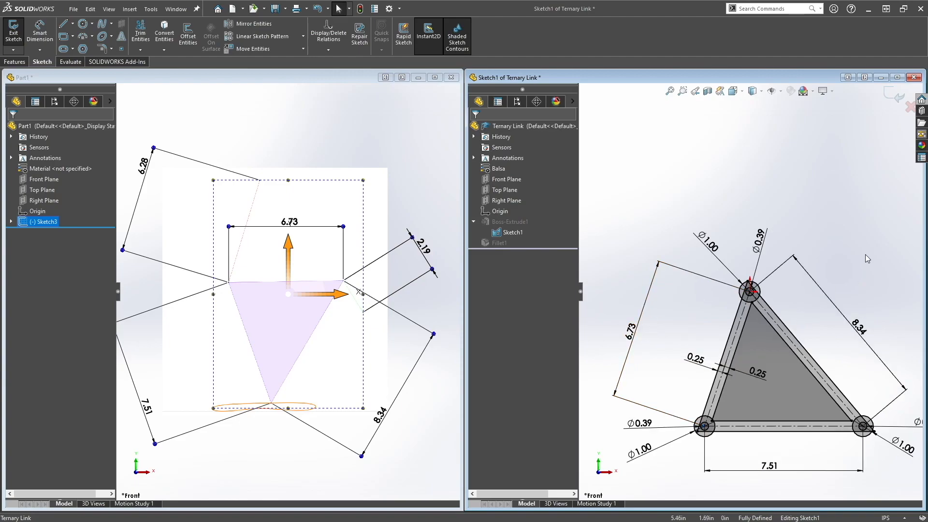
Exit the sketch, dismiss the rebuild error, and reopen Sketch1 for editing.
left_click(895, 97)
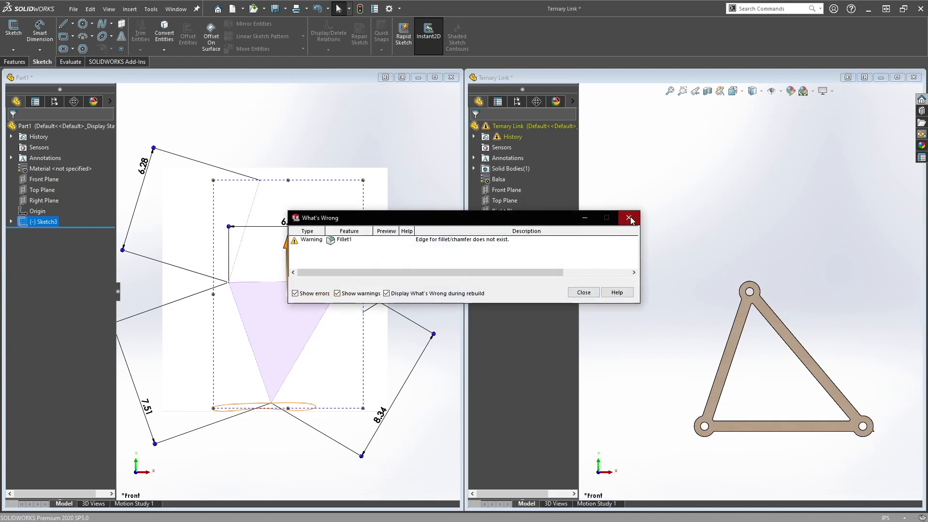
left_click(628, 218)
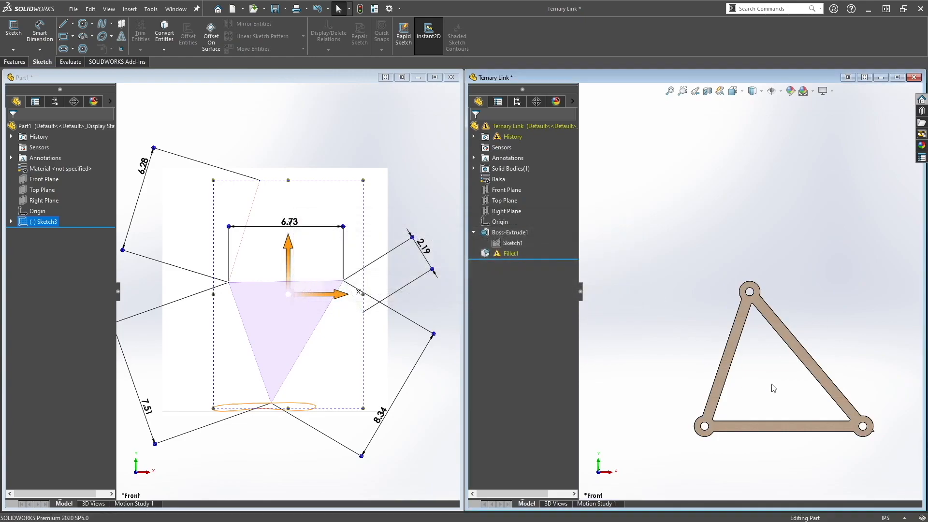
scroll(868, 429, "down", 5)
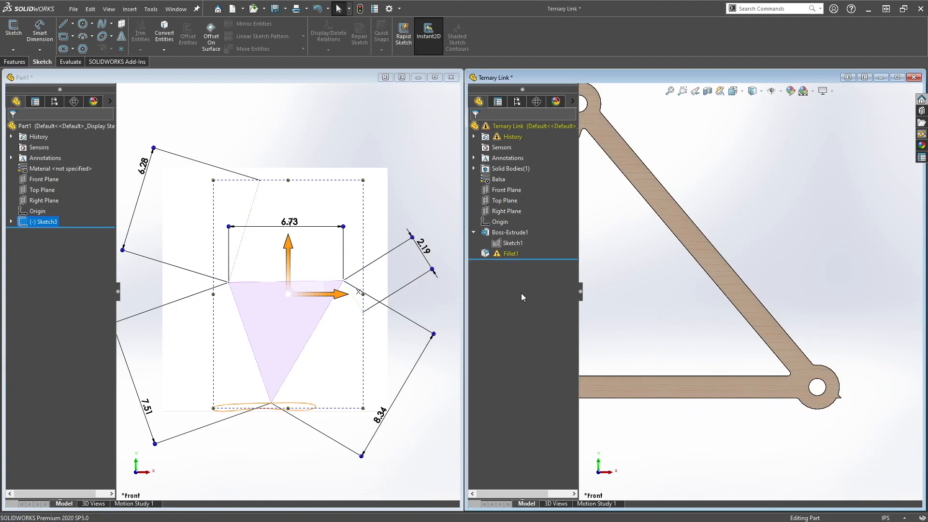
left_click(509, 244)
left_click(517, 214)
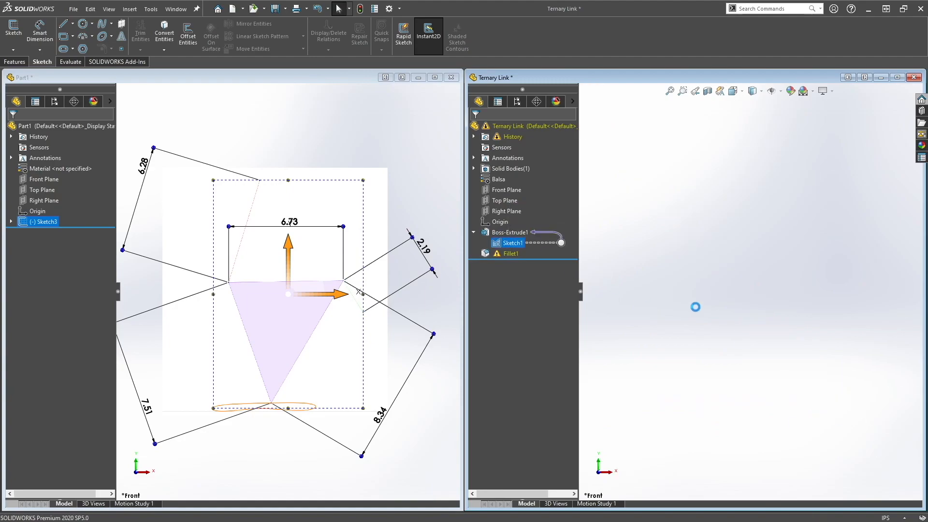
scroll(789, 367, "up", 3)
scroll(805, 406, "down", 6)
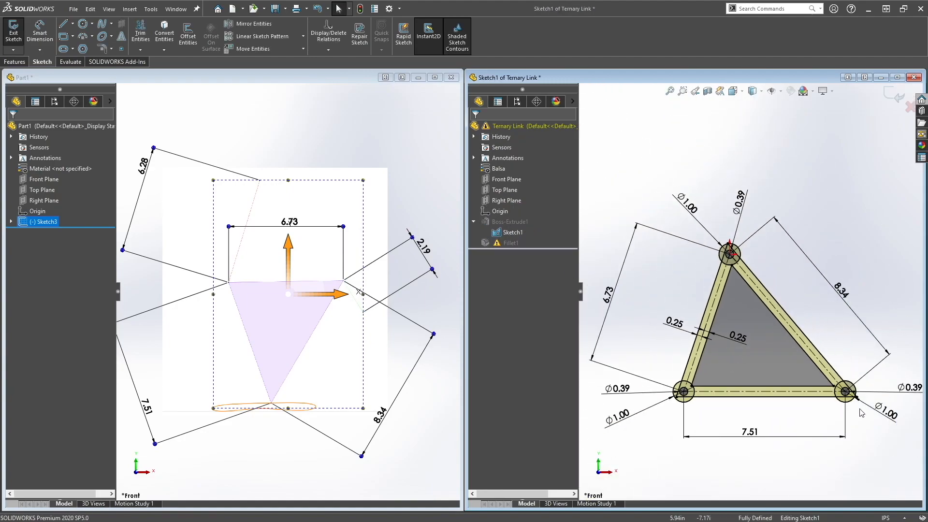
scroll(849, 404, "up", 1)
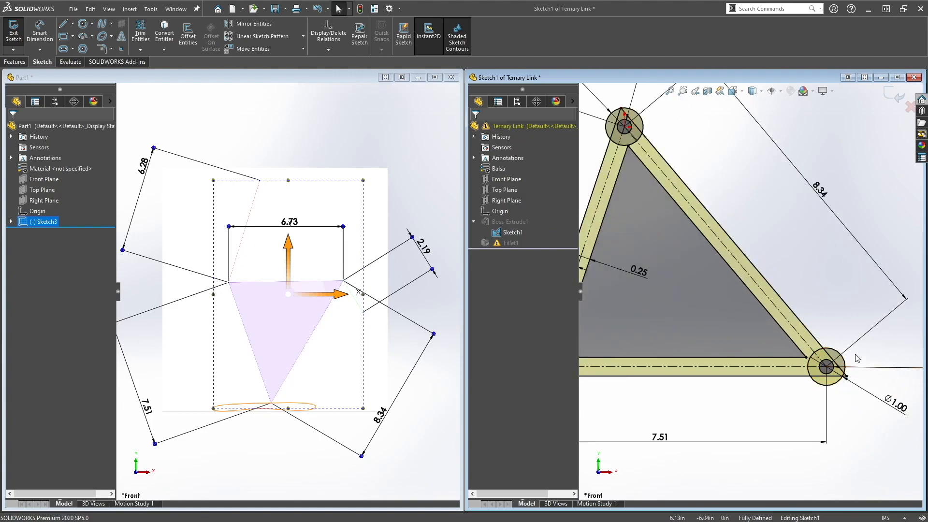
scroll(843, 377, "down", 5)
scroll(842, 377, "down", 4)
Trim away the protruding bottom-right corner tip, rebuild the part and dismiss the Fillet1 warning.
left_click(747, 253)
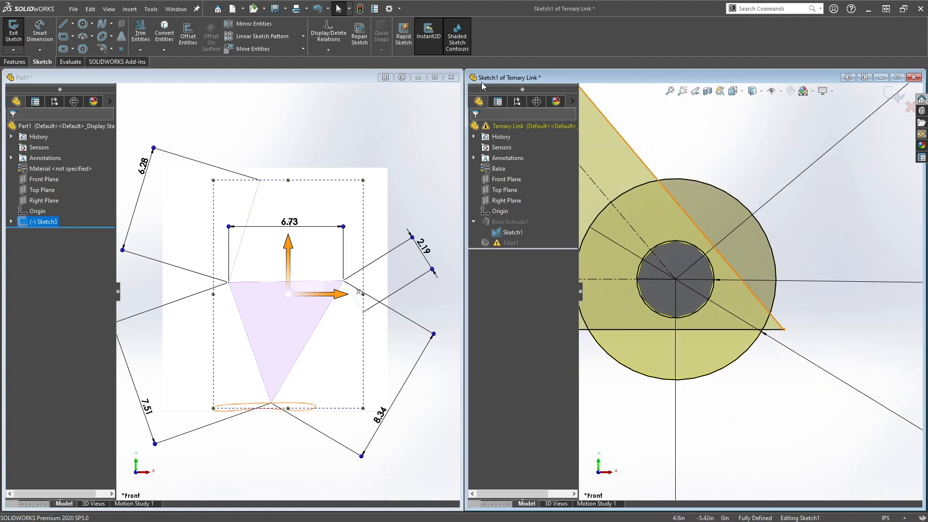
left_click(141, 33)
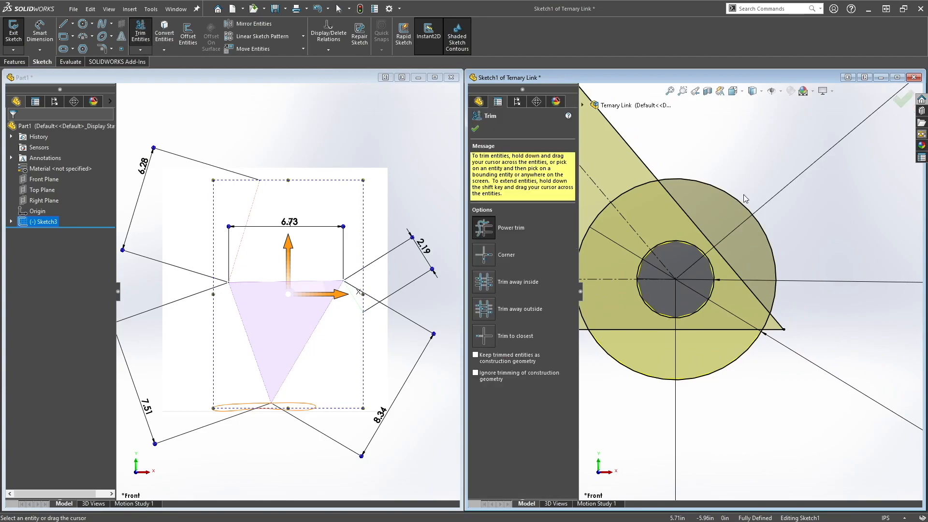
scroll(779, 337, "up", 1)
left_click(786, 281)
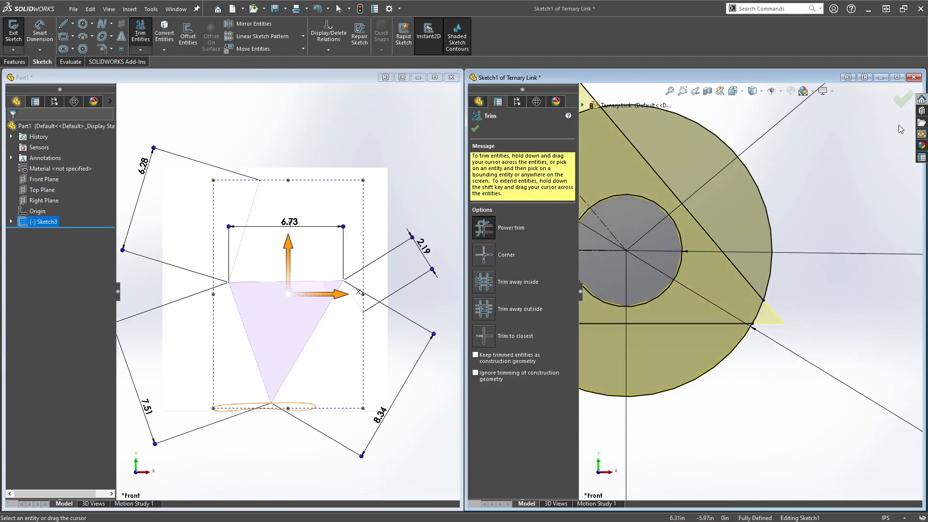
left_click(899, 96)
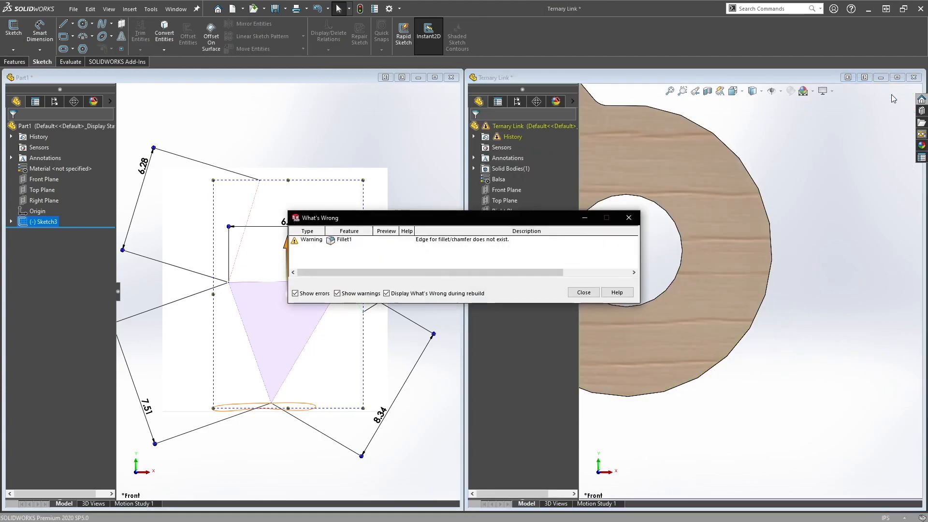
left_click(653, 242)
key("f")
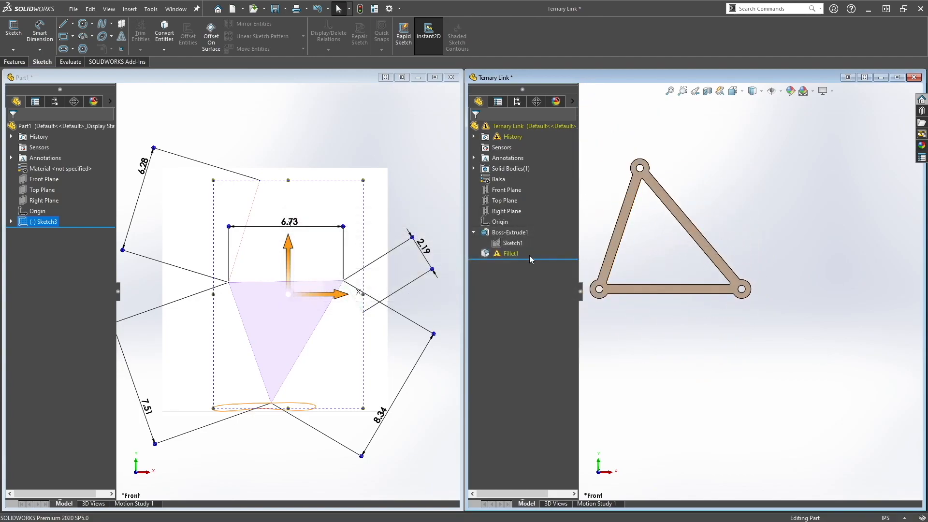
Edit Fillet1, delete its missing edge reference and confirm the repaired fillet.
left_click(509, 254)
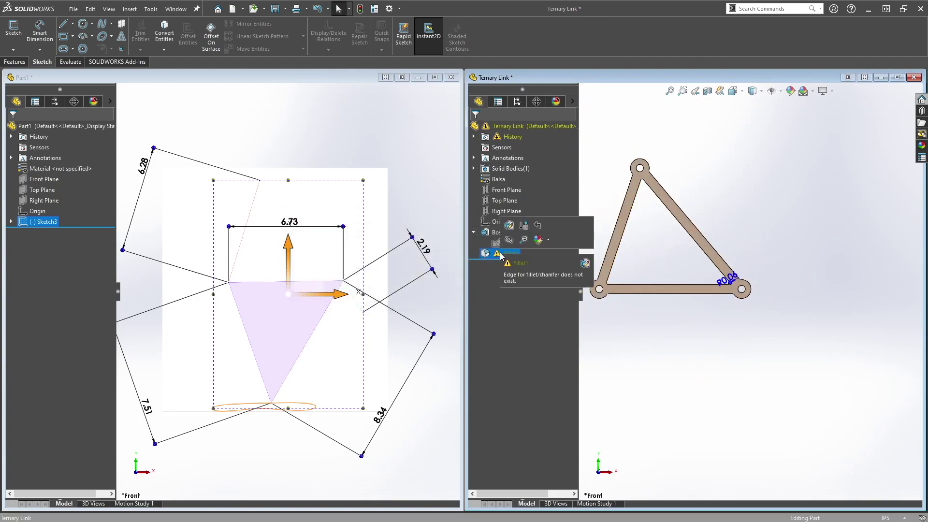
left_click(506, 226)
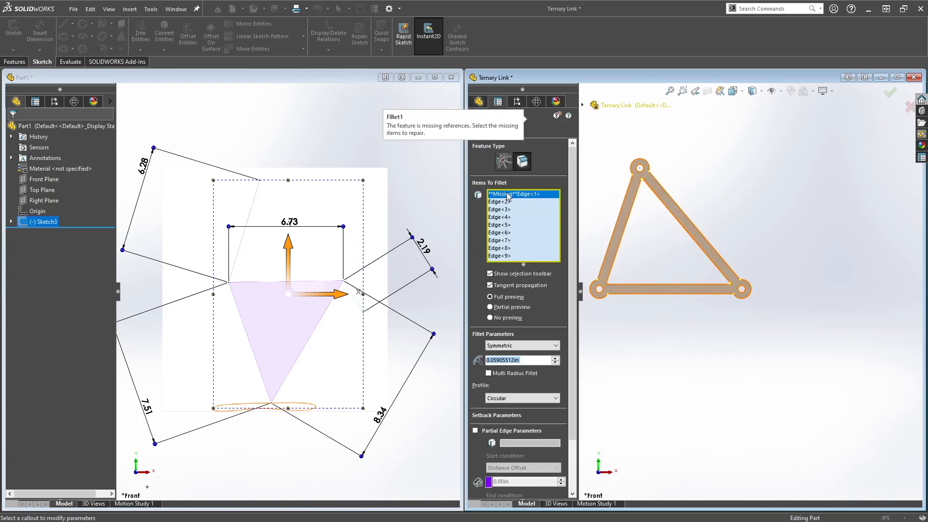
right_click(509, 196)
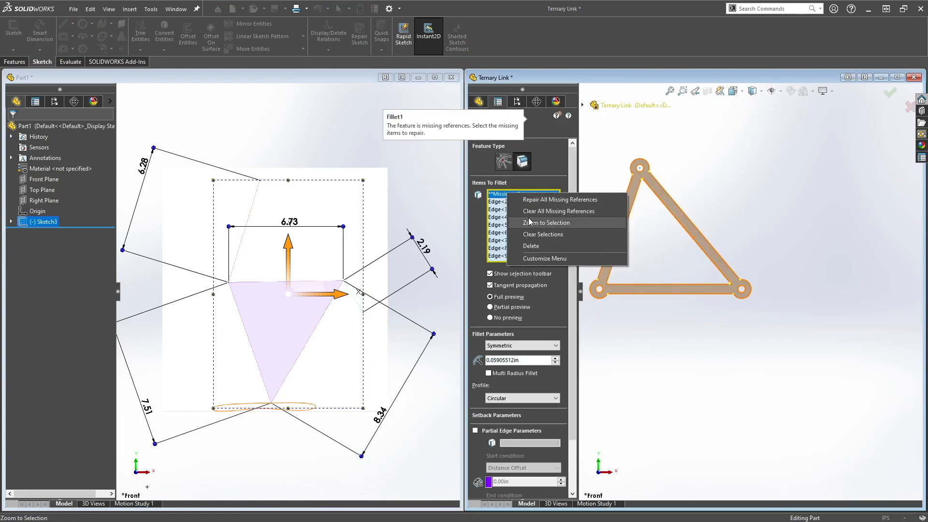
left_click(531, 246)
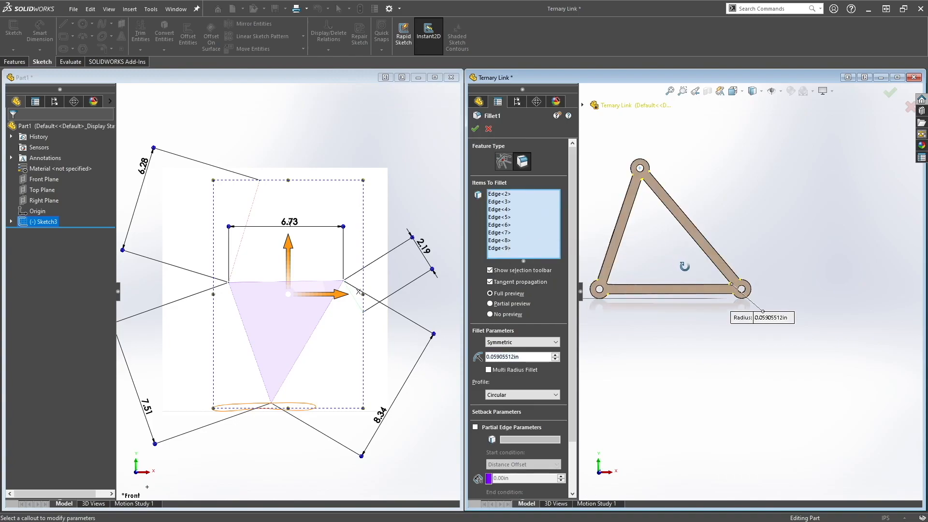
middle_click_drag(682, 261, 689, 282)
scroll(736, 308, "down", 6)
scroll(736, 308, "down", 4)
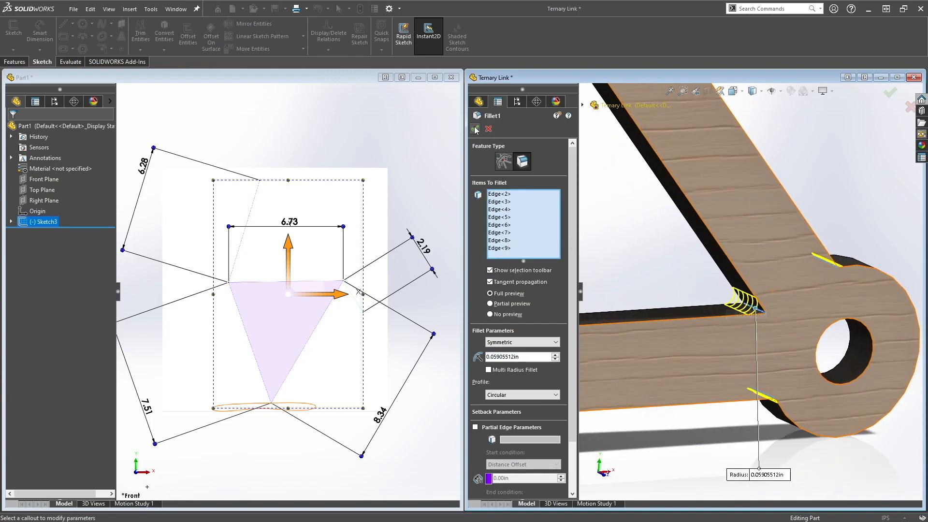
key("Return")
Inspect the link, set Front view, activate the Part1 window, then pick the Ternary Link's Sketch1.
key("f")
scroll(724, 302, "down", 6)
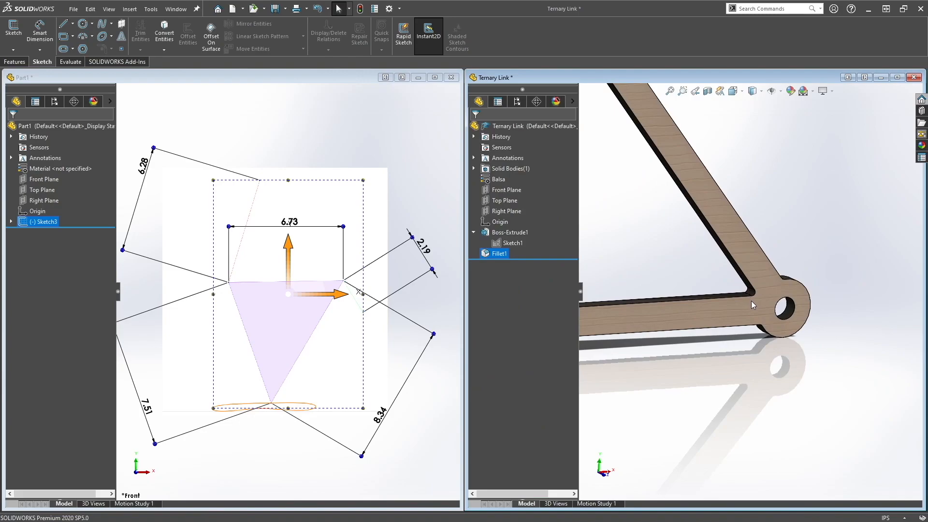
mouse_move(752, 300)
middle_mouse_down()
mouse_move(747, 237)
mouse_move(711, 194)
middle_mouse_up()
scroll(747, 237, "up", 5)
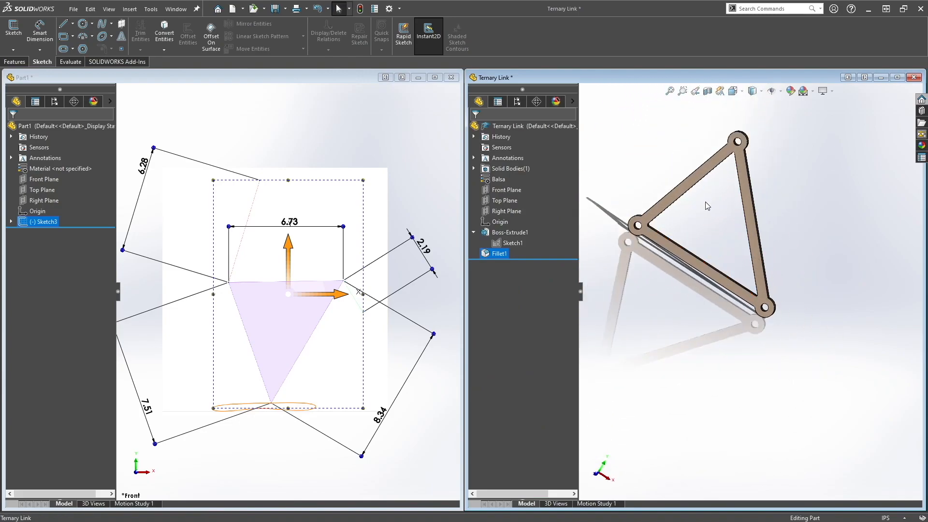
key("ctrl+1")
left_click(276, 382)
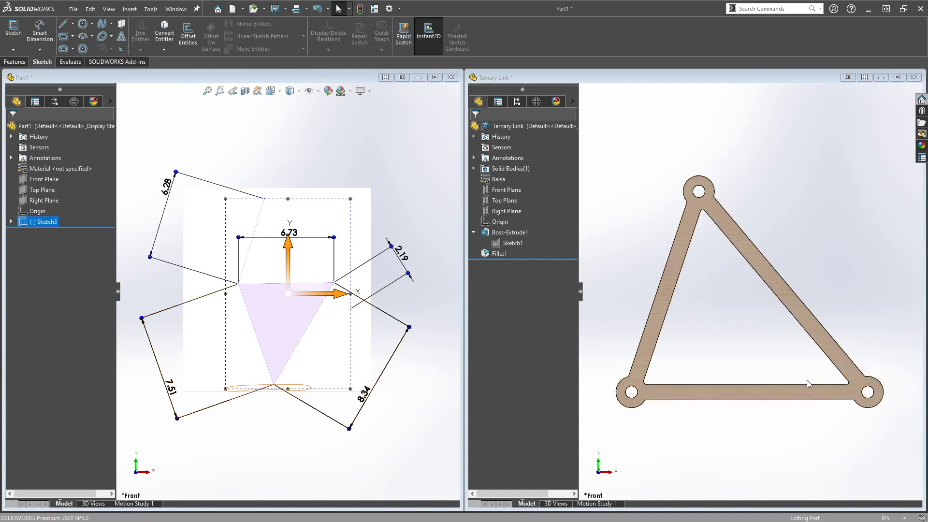
left_click(514, 243)
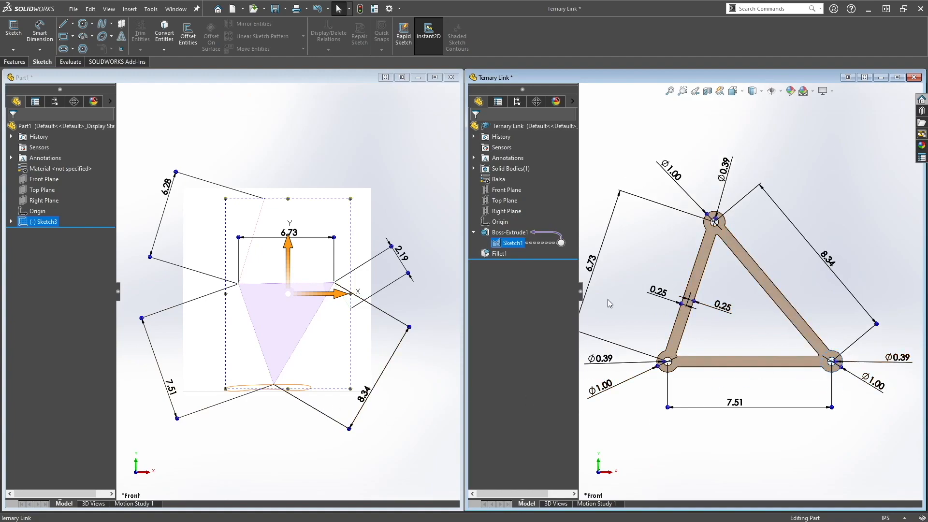
Edit Sketch1 and delete the outer boss circle at the corner, confirming the deletion.
right_click(514, 242)
left_click(528, 218)
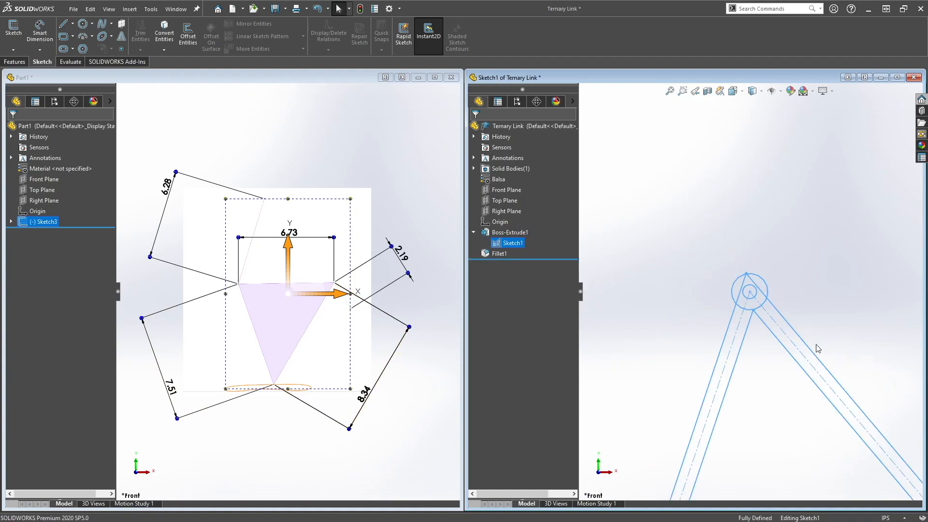
scroll(829, 392, "down", 2)
scroll(798, 406, "up", 5)
scroll(726, 305, "up", 4)
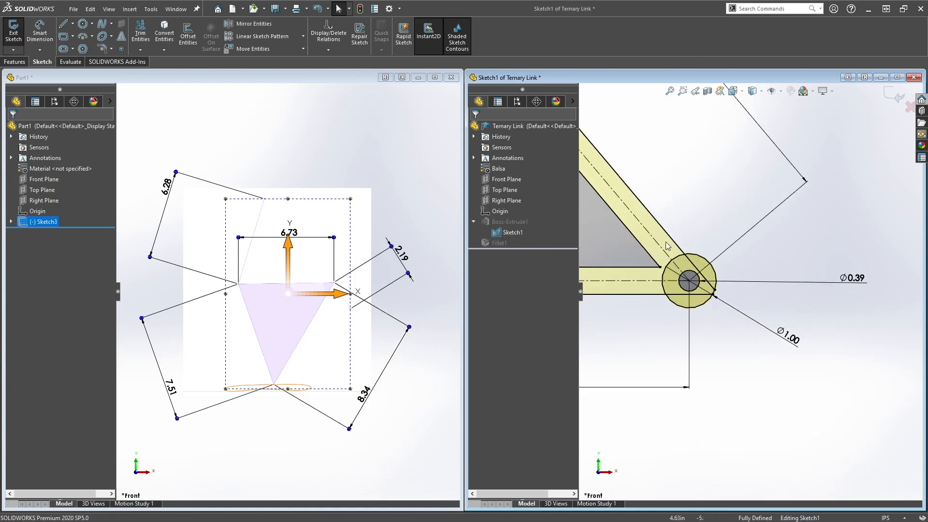
scroll(701, 265, "up", 3)
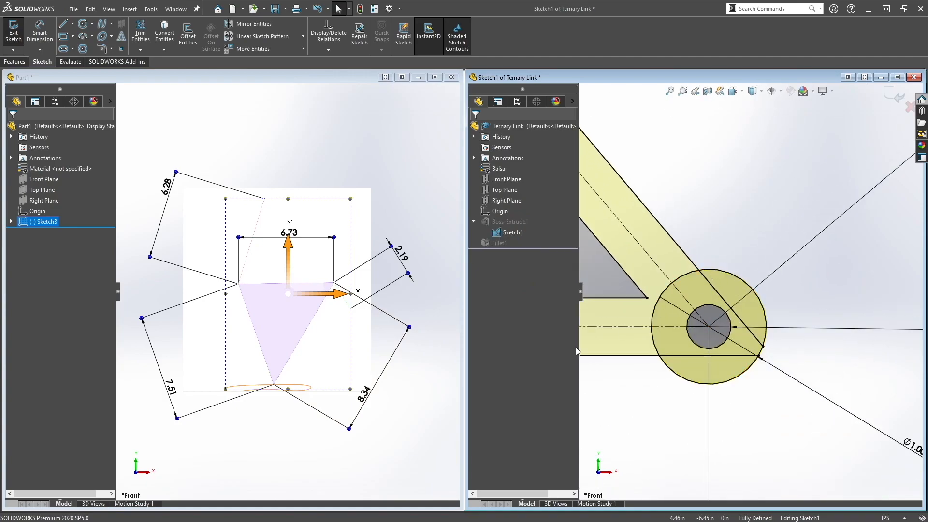
left_click(761, 309)
key("Delete")
left_click(411, 257)
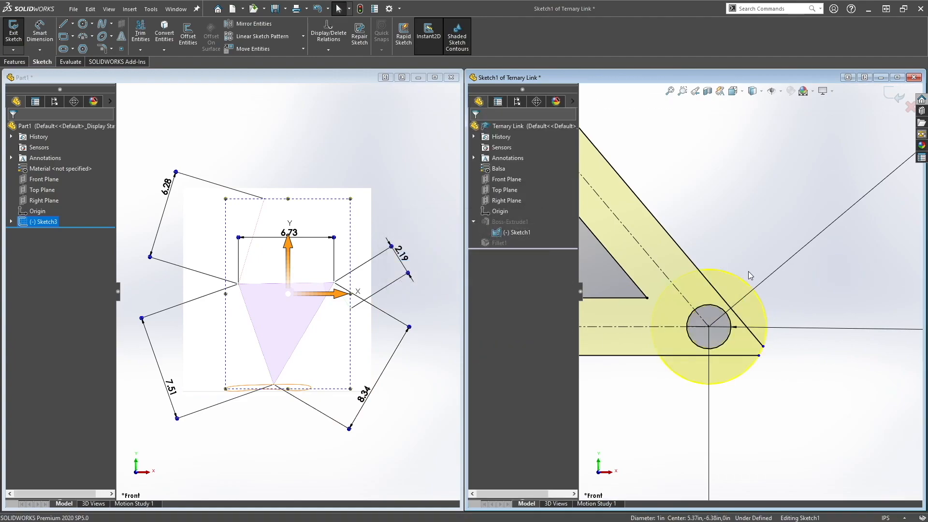
scroll(714, 300, "down", 2)
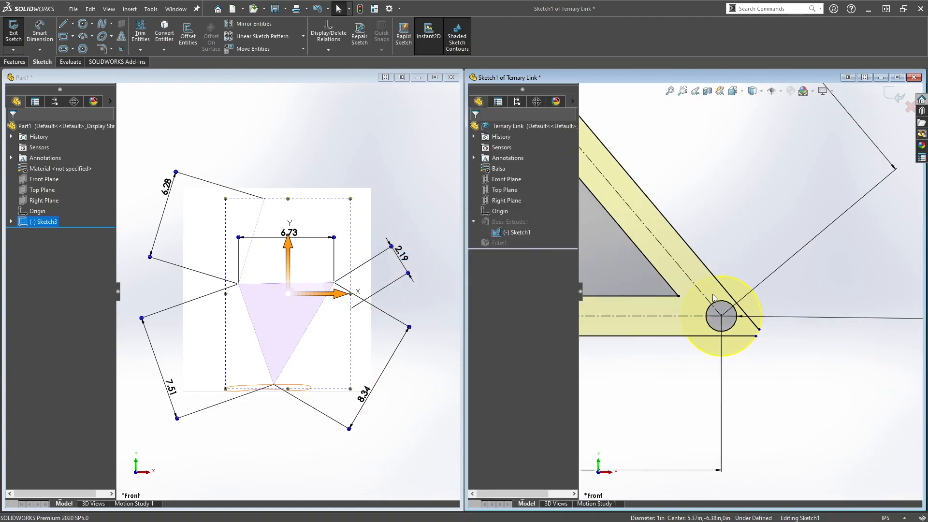
scroll(754, 326, "down", 2)
scroll(761, 324, "up", 3)
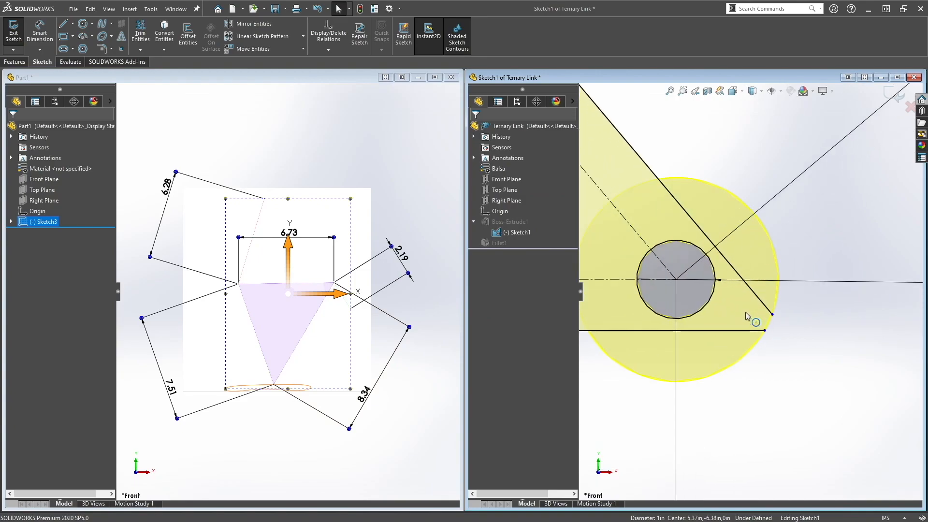
Delete the 0.39 pivot hole circle at the same corner, confirming the deletion.
left_click(710, 310)
key("Delete")
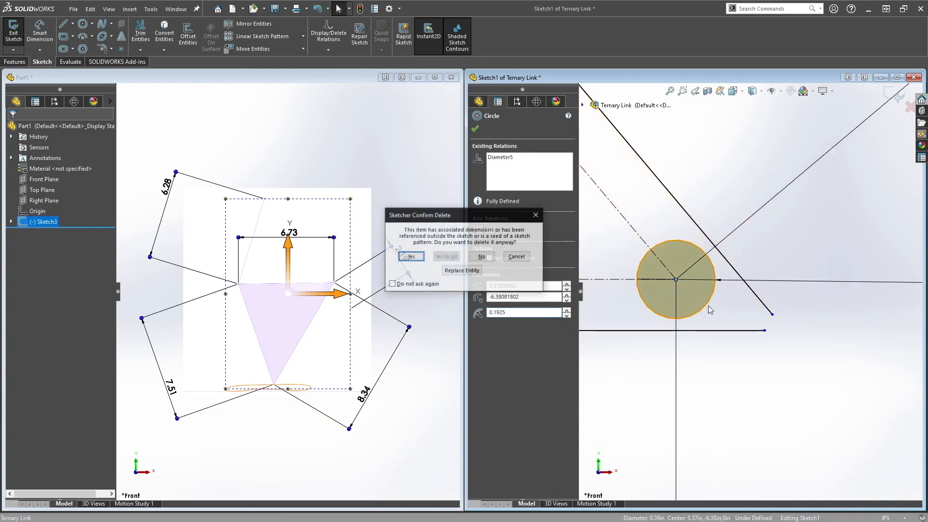
left_click(412, 257)
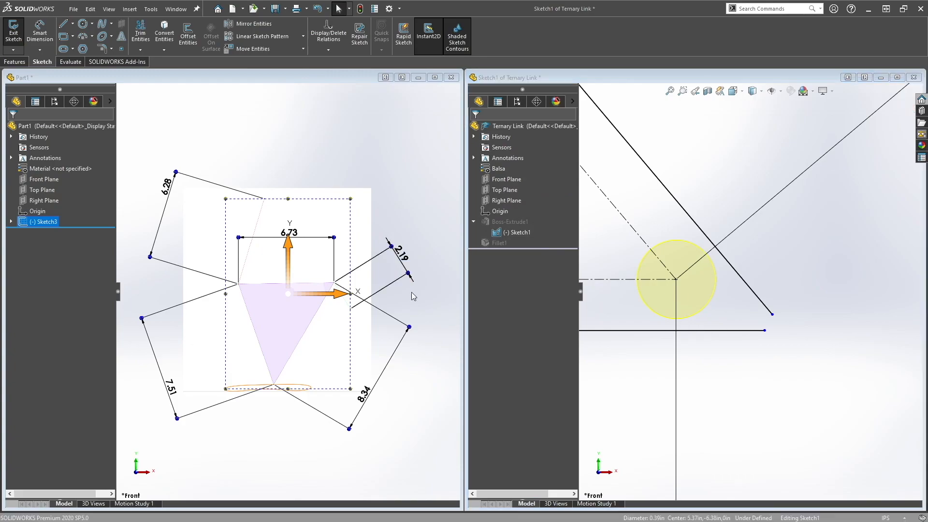
middle_click_drag(676, 211, 709, 269, "ctrl")
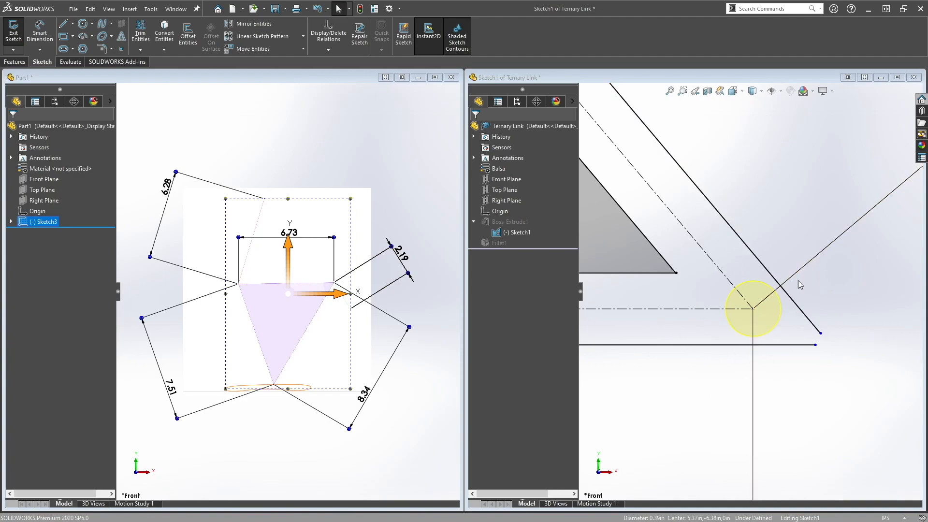
Draw a spline from the diagonal line around the corner, finishing it on the horizontal line.
left_click(103, 25)
scroll(754, 305, "down", 3)
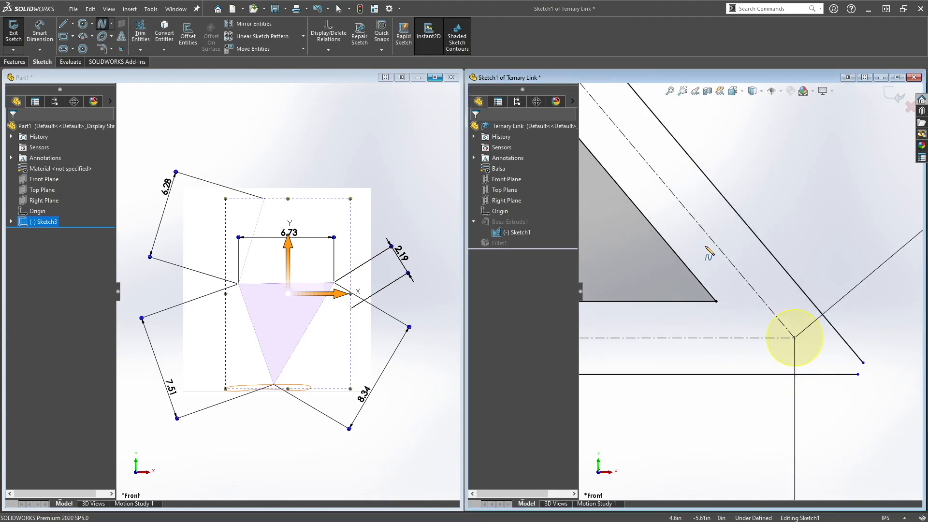
scroll(722, 258, "down", 2)
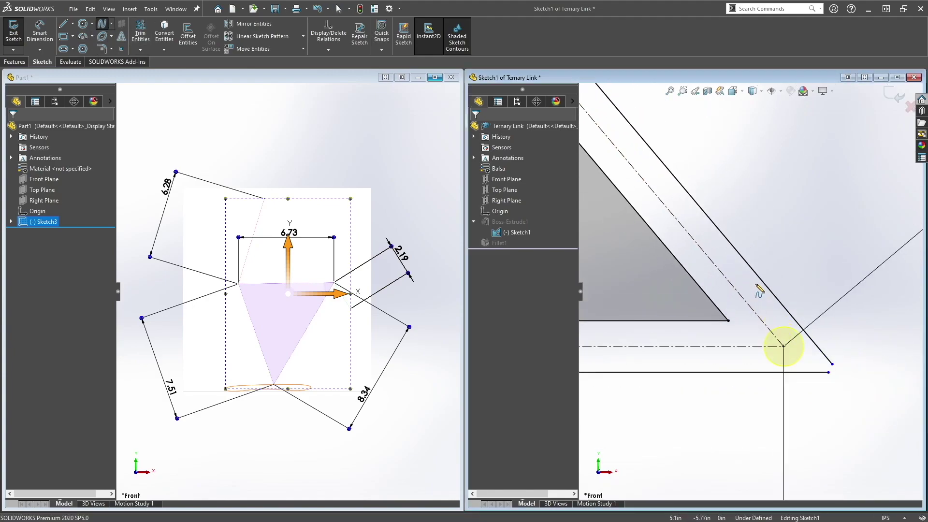
left_click(736, 246)
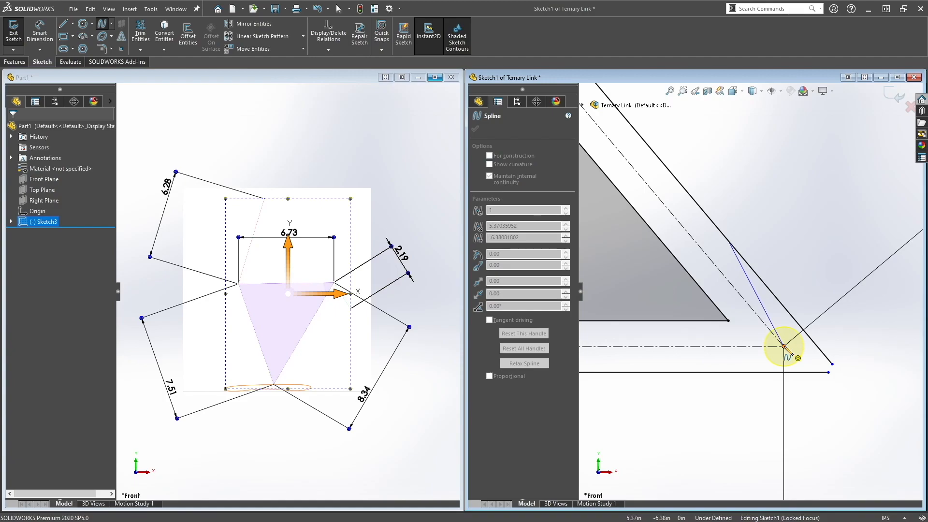
left_click(787, 354)
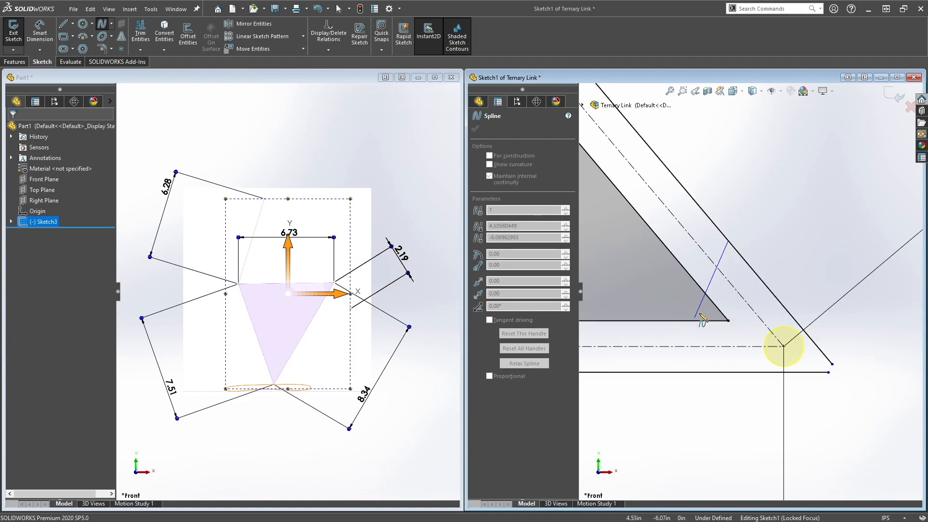
double_click(689, 374)
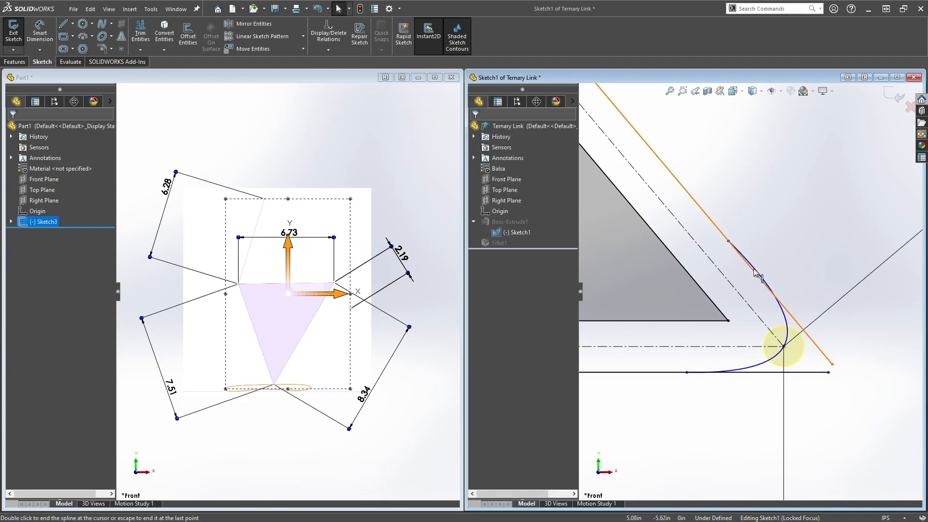
scroll(787, 340, "down", 3)
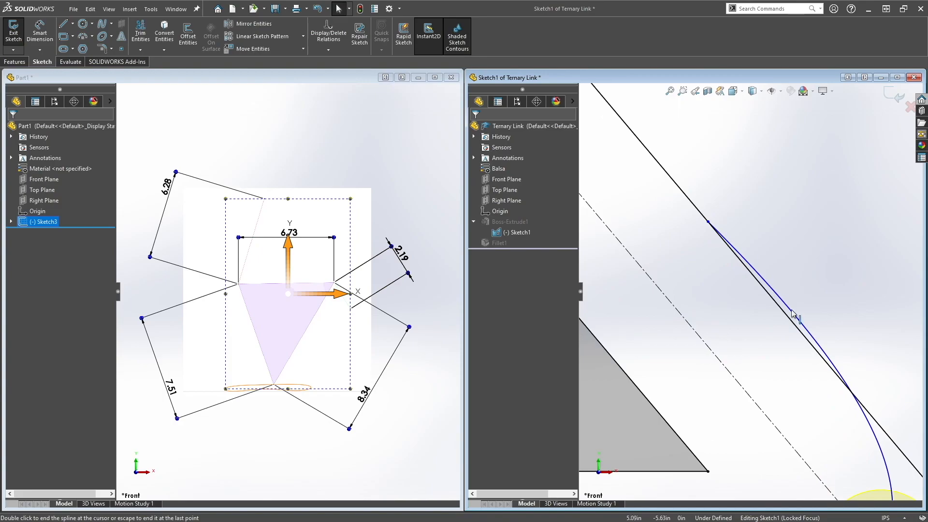
left_click(794, 323)
Make the corner spline tangent to both the slanted line and the horizontal line.
left_click(724, 242, "ctrl")
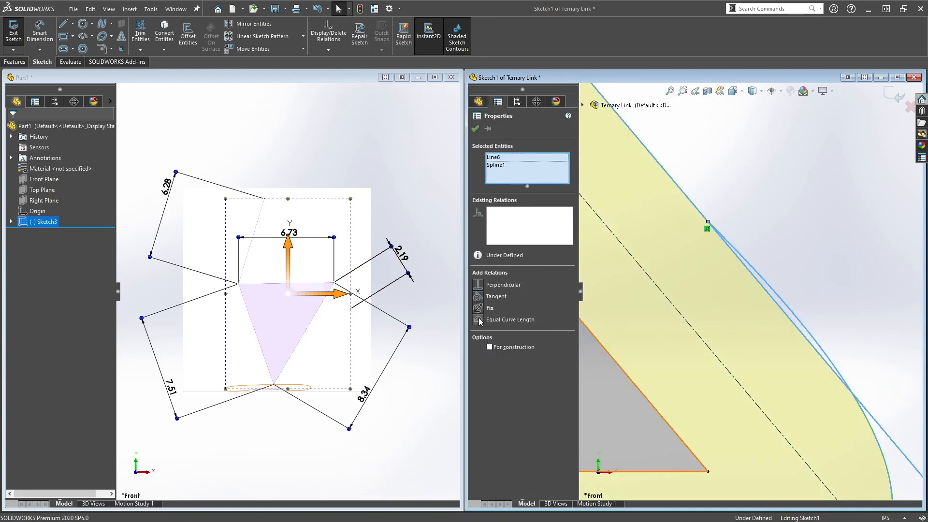
left_click(478, 296)
scroll(770, 406, "down", 3)
scroll(770, 406, "up", 3)
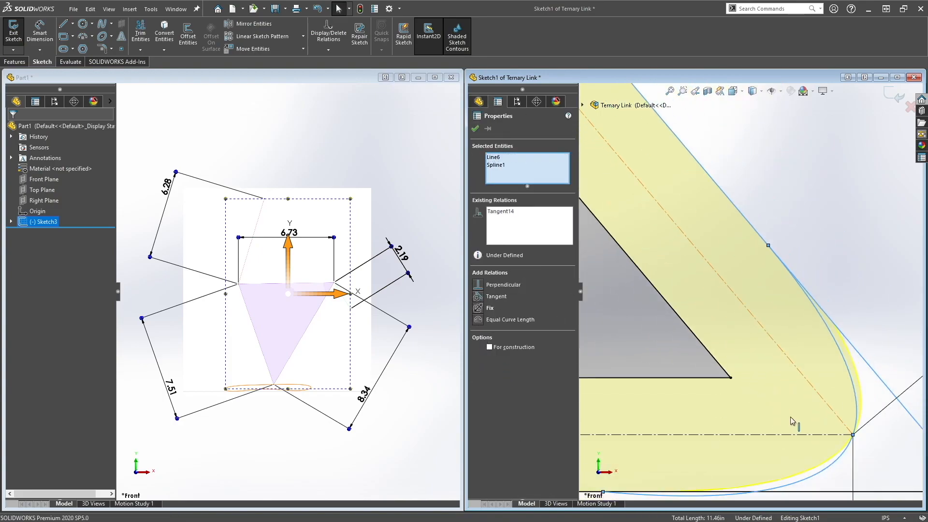
scroll(770, 378, "up", 2)
scroll(711, 318, "up", 2)
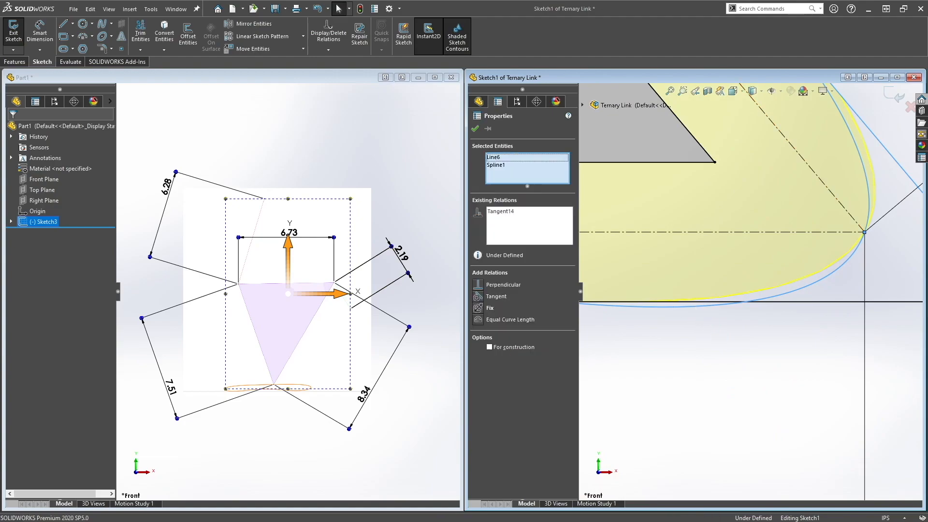
left_click(694, 302, "ctrl")
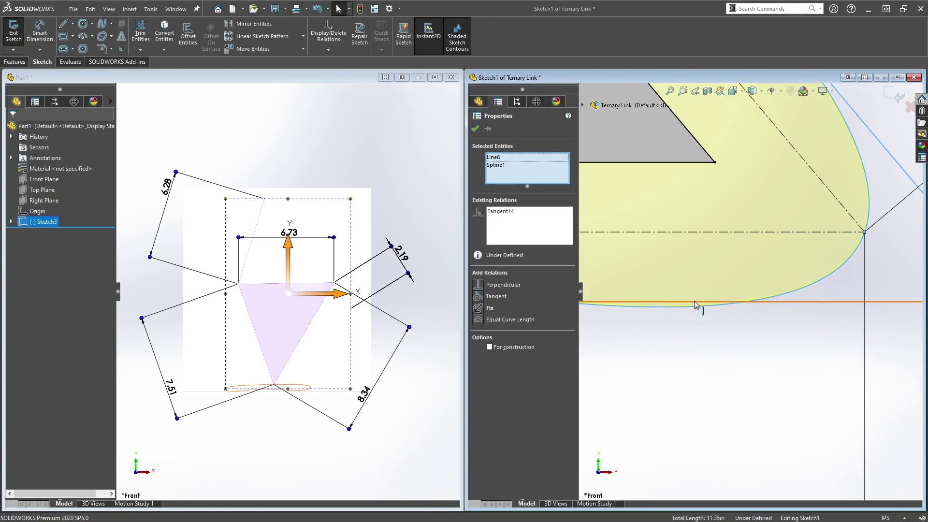
left_click(754, 365)
left_click(656, 308)
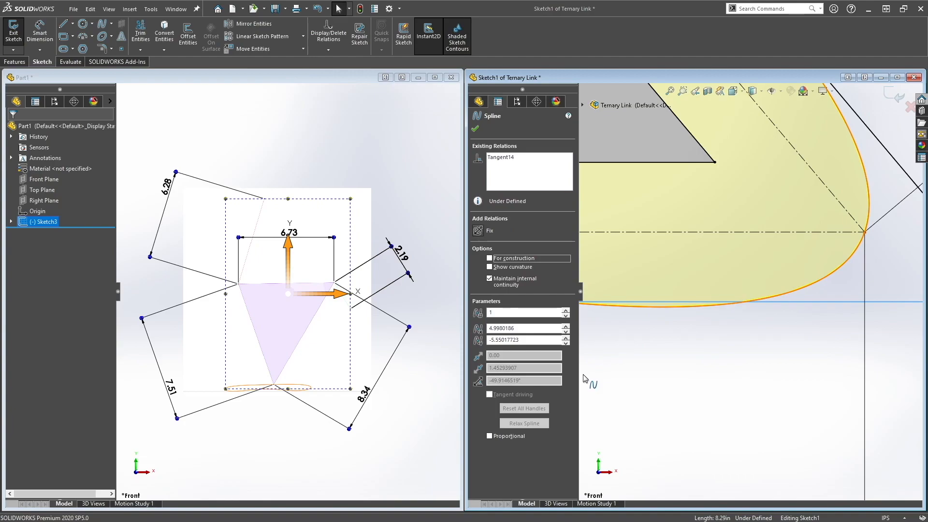
left_click(584, 304, "ctrl")
left_click(477, 296)
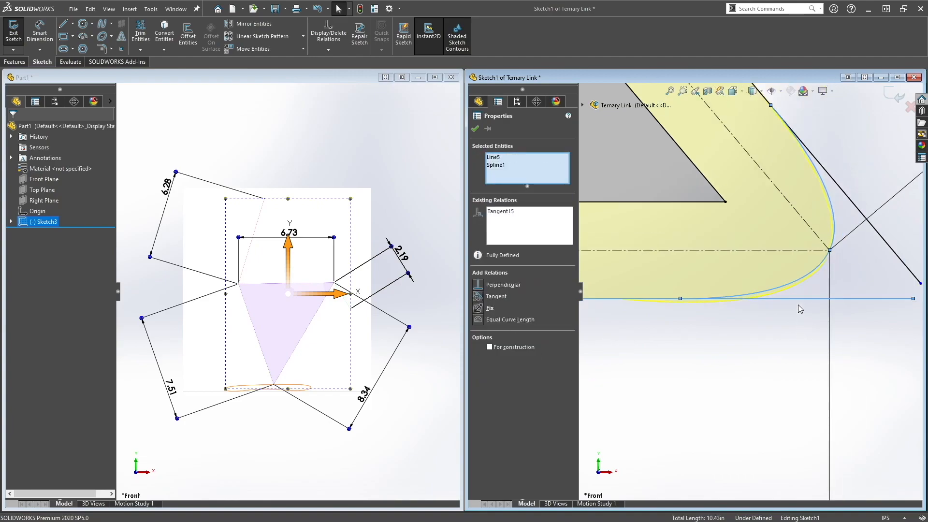
scroll(782, 301, "down", 5)
scroll(779, 302, "up", 5)
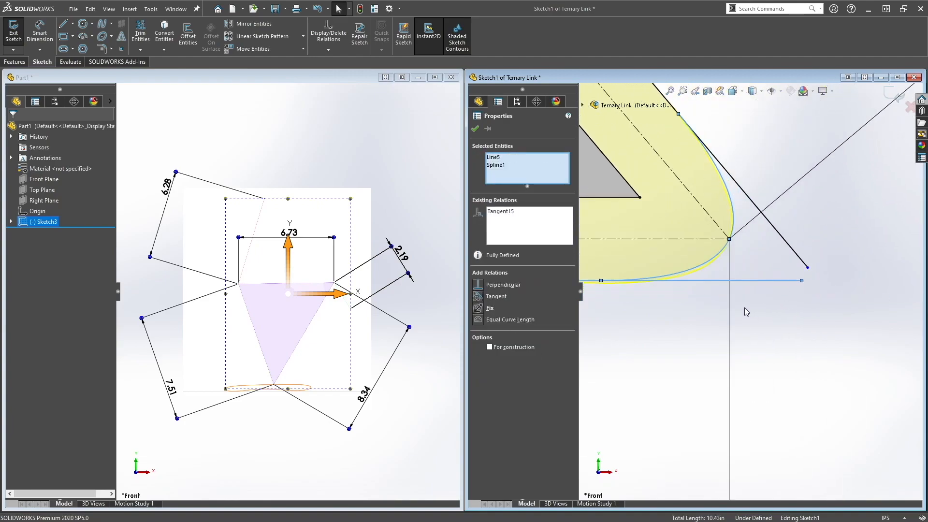
Trim off the leftover line segment past the spline and refocus the Ternary Link window.
left_click(140, 33)
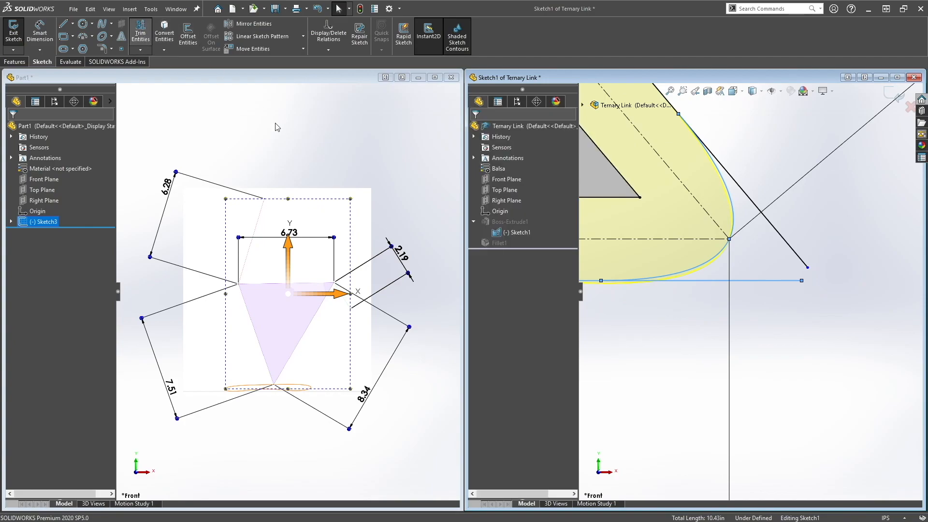
left_click(768, 188)
key("Escape")
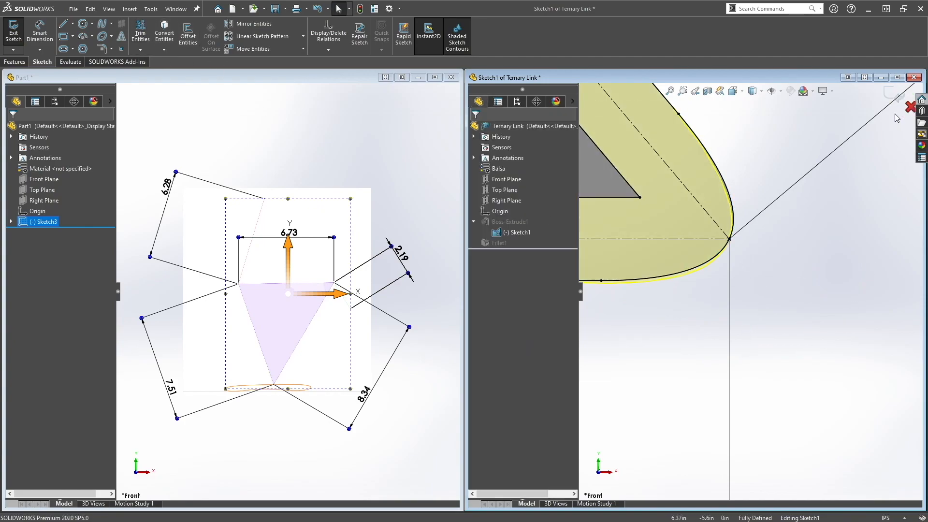
left_click(290, 144)
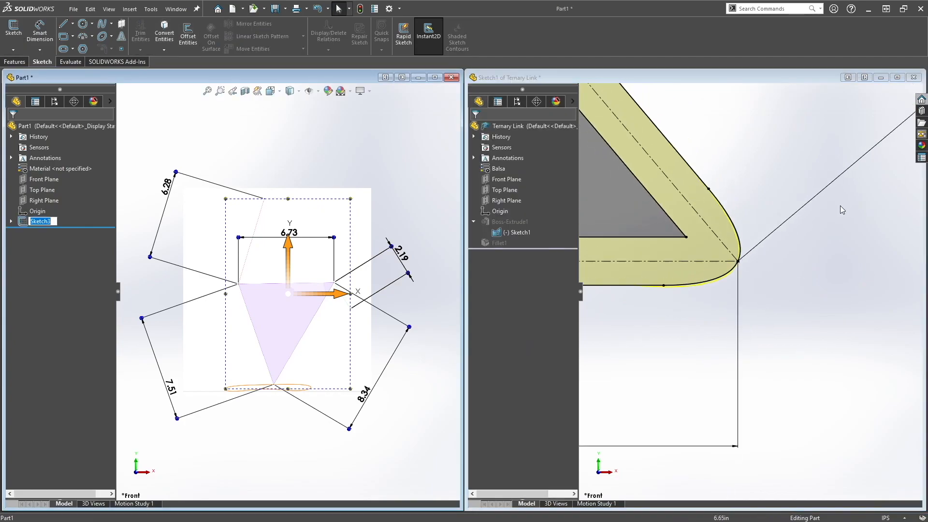
scroll(797, 203, "down", 6)
scroll(718, 243, "up", 2)
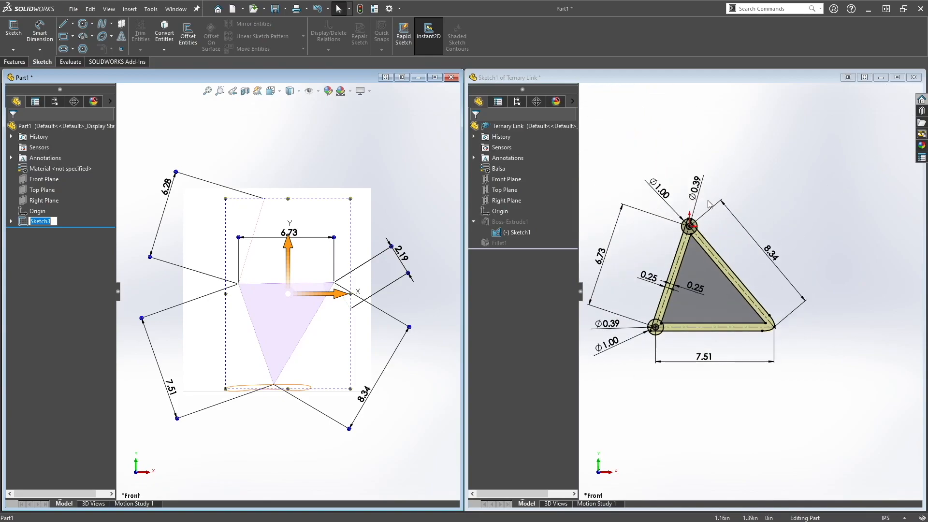
left_click(732, 239)
Exit the sketch, dismiss the rebuild warning list, and open Fillet1 for editing.
left_click(892, 96)
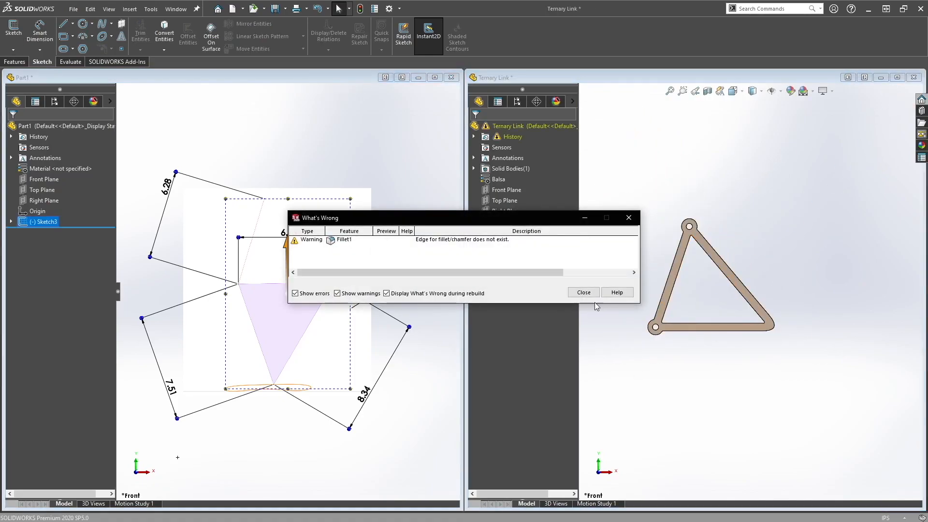
left_click(584, 293)
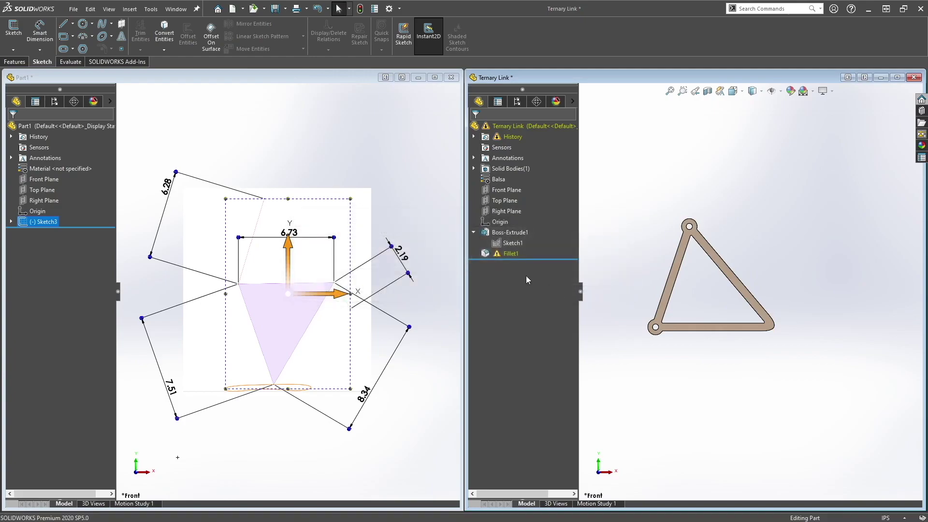
right_click(510, 253)
key("Escape")
Delete both missing edge references from Fillet1 and accept the repaired fillet.
left_click(521, 203, "ctrl")
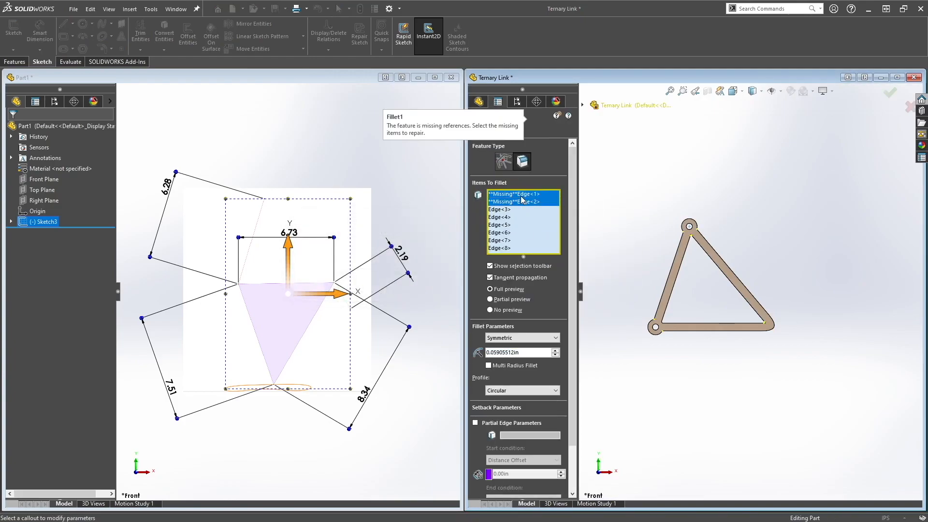
right_click(521, 202)
left_click(545, 250)
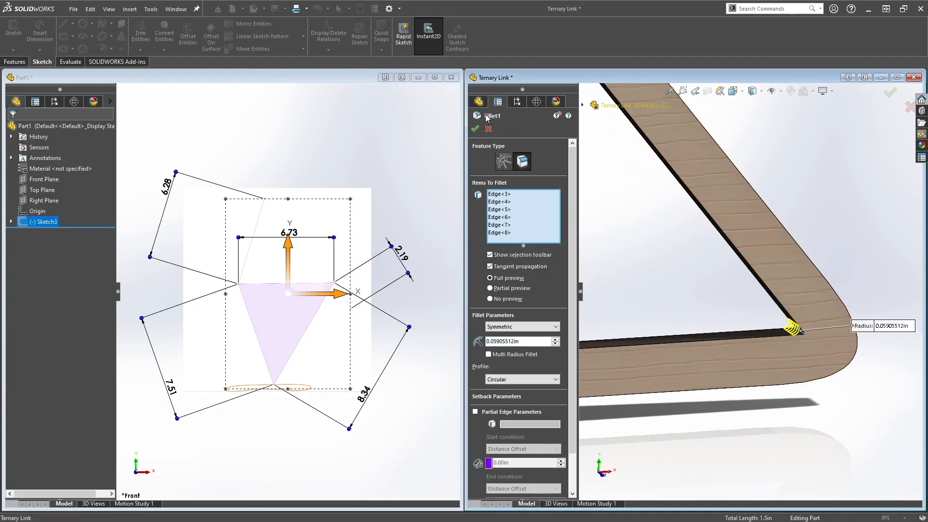
left_click(475, 128)
key("f")
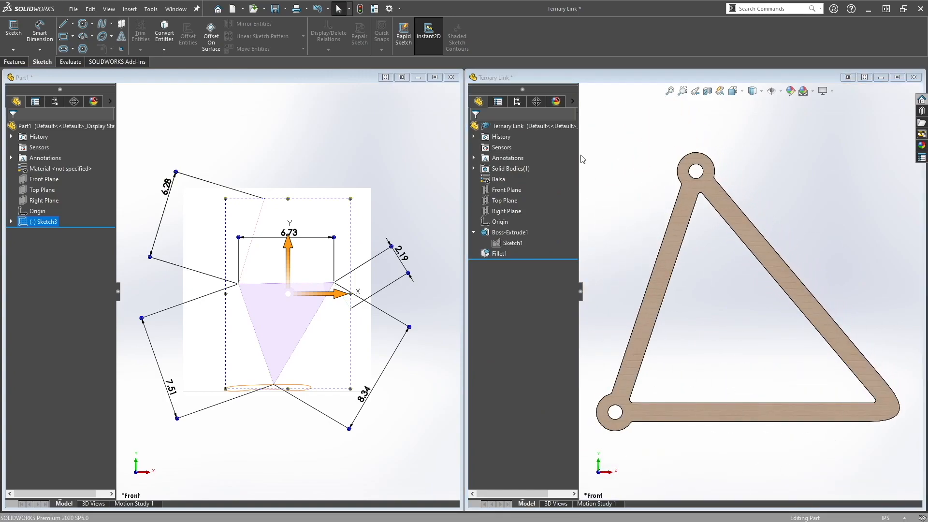
left_click(703, 78)
Close the Ternary Link saving changes, then open the Binary Link part from the templates folder.
left_click(914, 78)
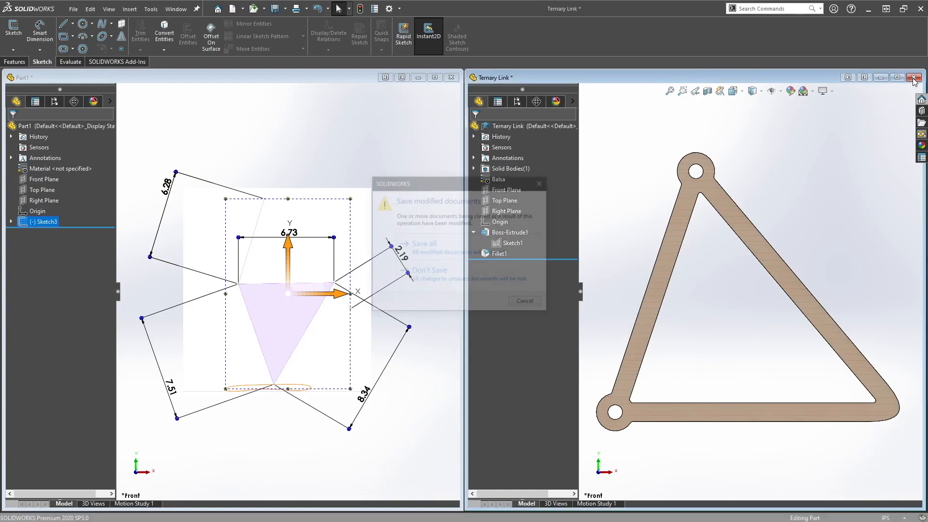
left_click(437, 252)
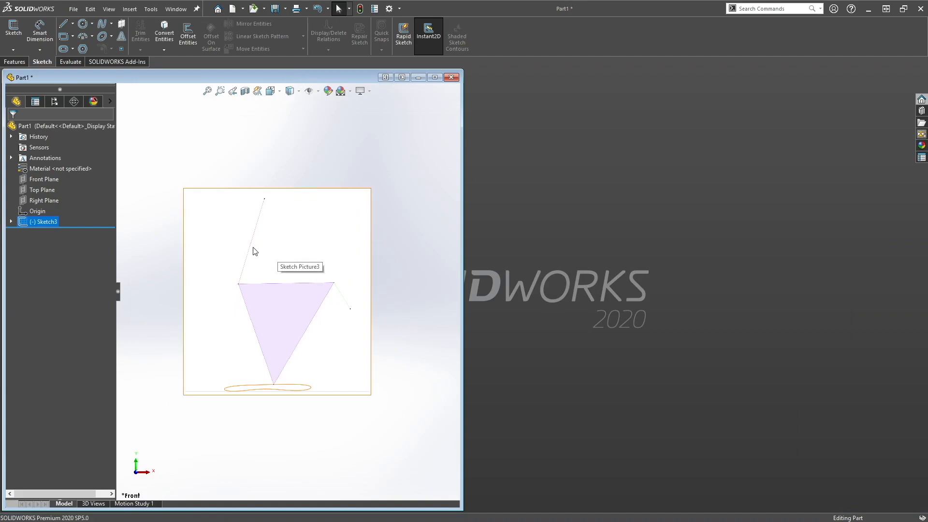
scroll(250, 255, "up", 3)
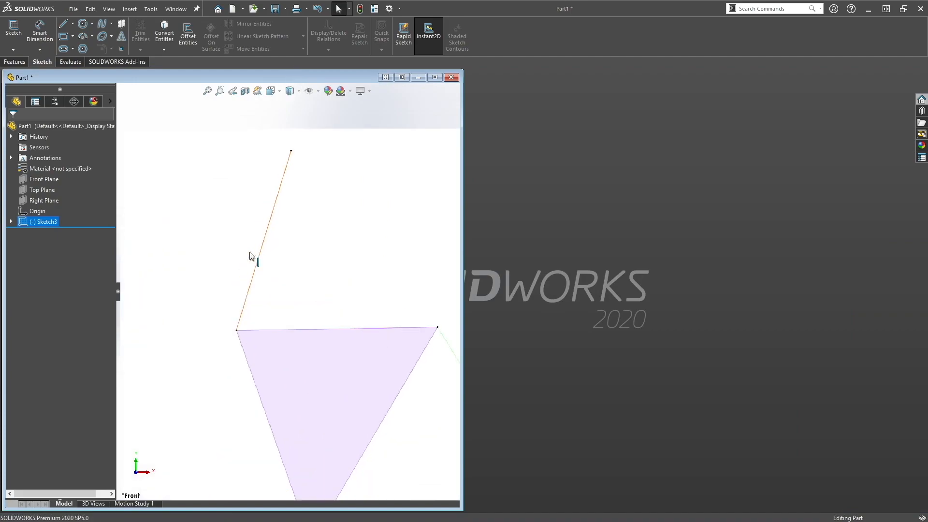
scroll(250, 256, "up", 2)
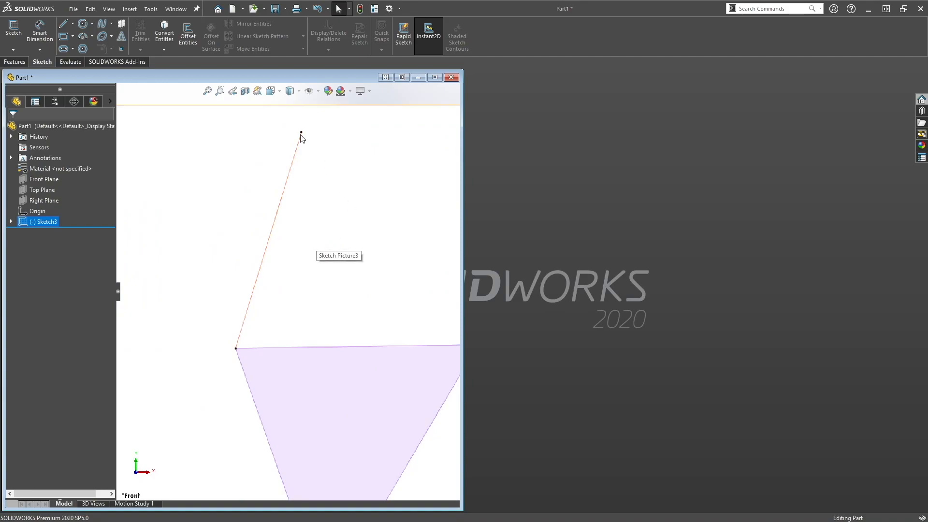
left_click_drag(424, 9, 644, 44)
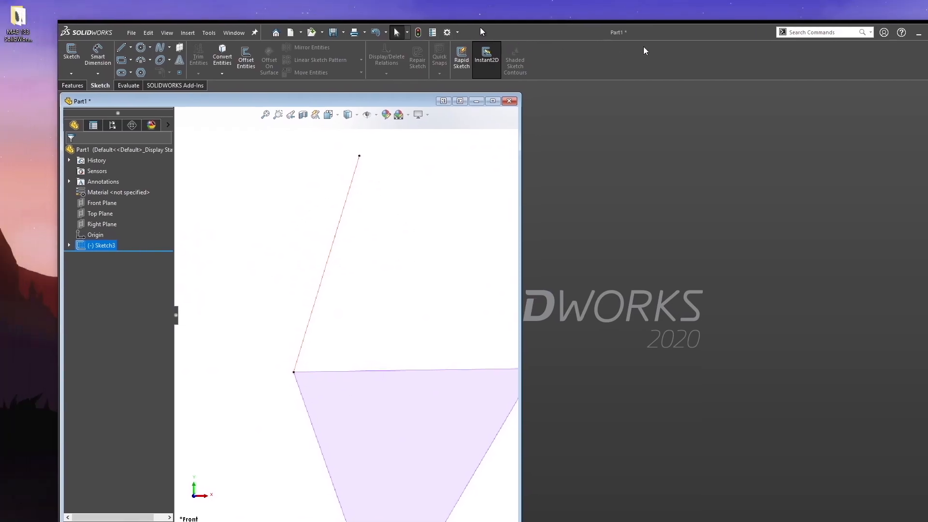
double_click(21, 24)
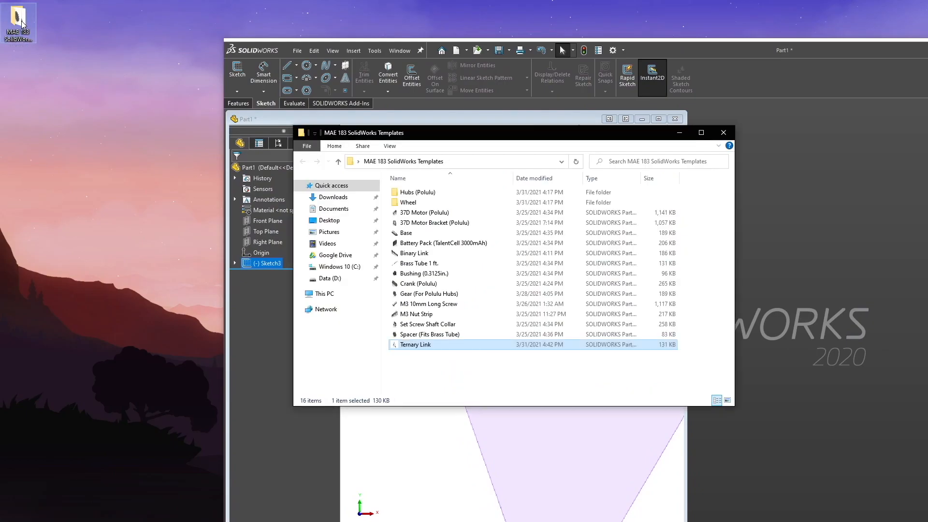
double_click(414, 253)
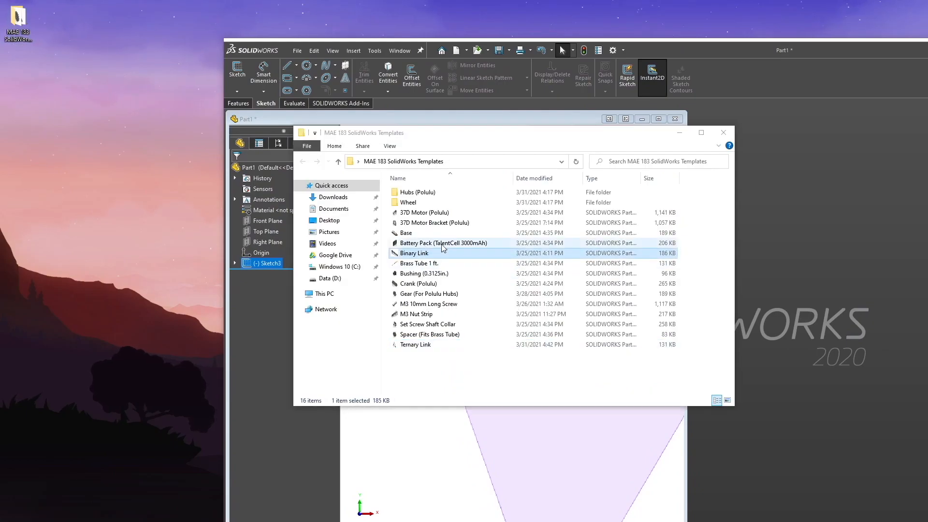
left_click(523, 274)
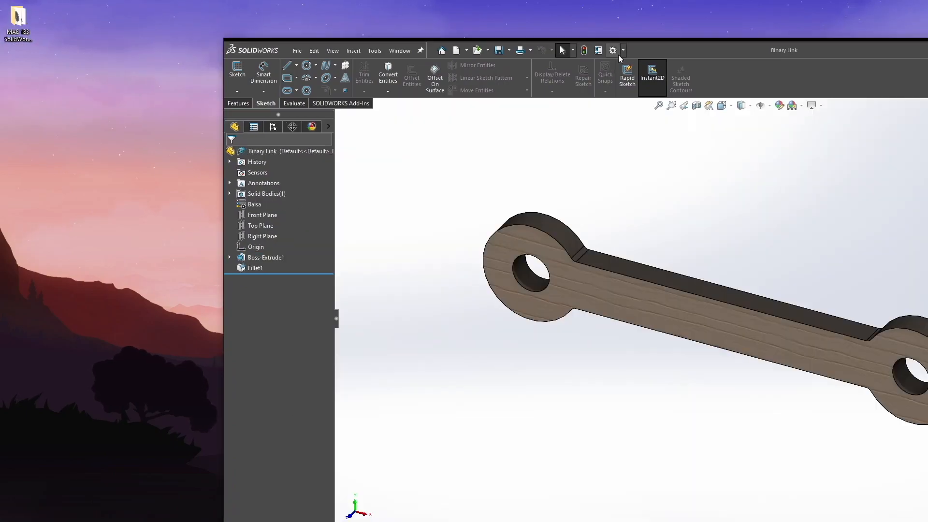
Tile the Binary Link beside Part1 and fit both documents in view.
double_click(475, 5)
left_click(905, 64)
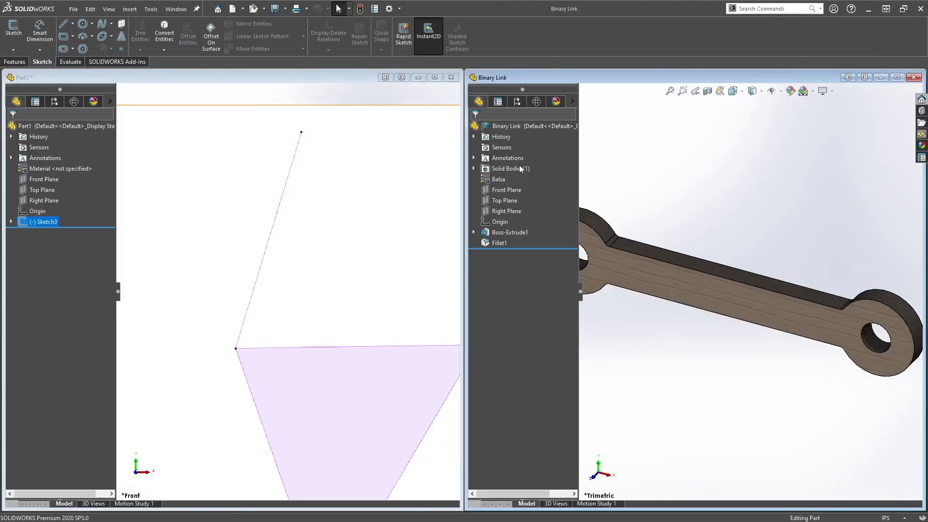
key("f")
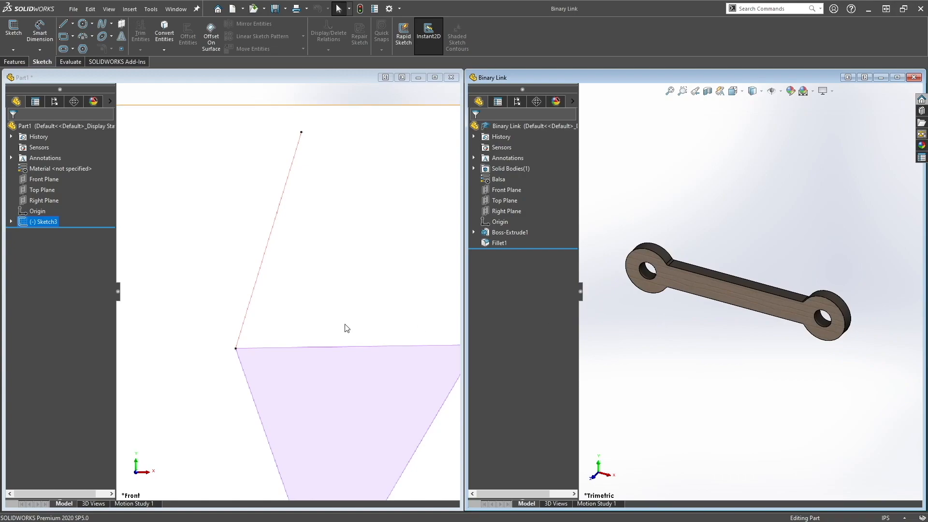
key("f")
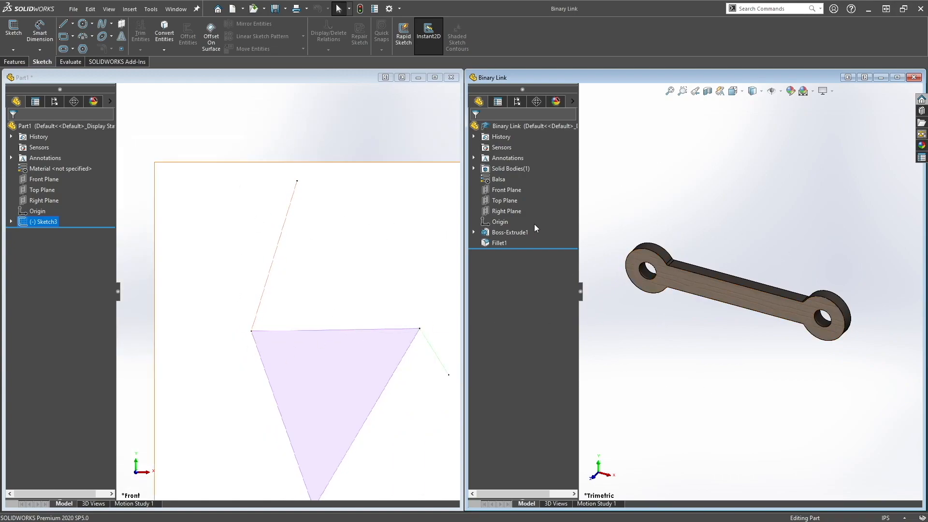
Edit Sketch1 under the Binary Link's Boss-Extrude1 and show Part1's sketch picture dimensions.
left_click(473, 232)
left_click(508, 242)
left_click(508, 218)
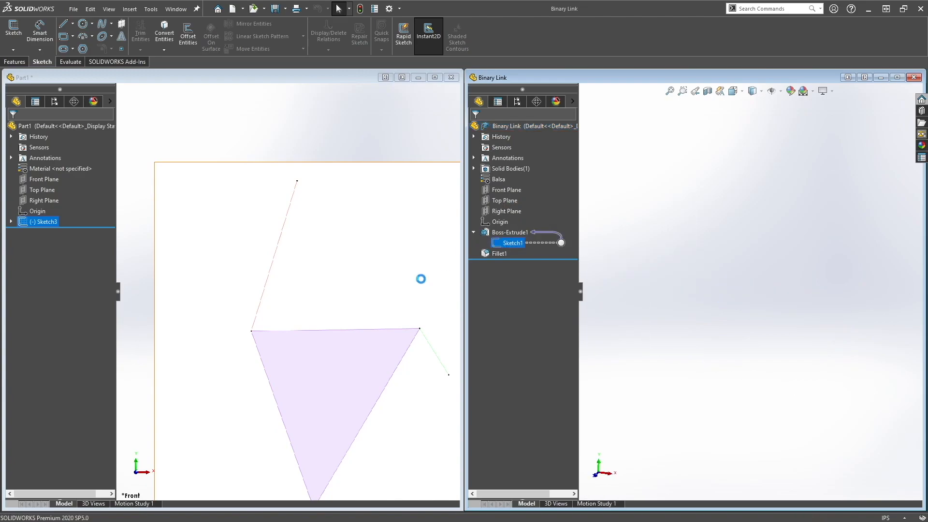
double_click(183, 265)
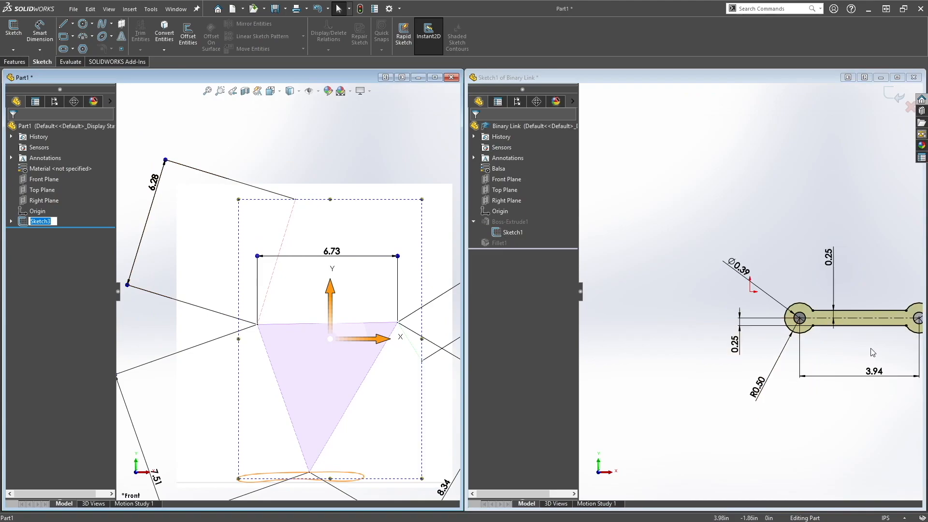
Change the Binary Link's 3.94 hole spacing to 6.28 and exit the sketch to rebuild.
middle_click_drag(782, 333, 875, 360, "ctrl")
double_click(810, 347)
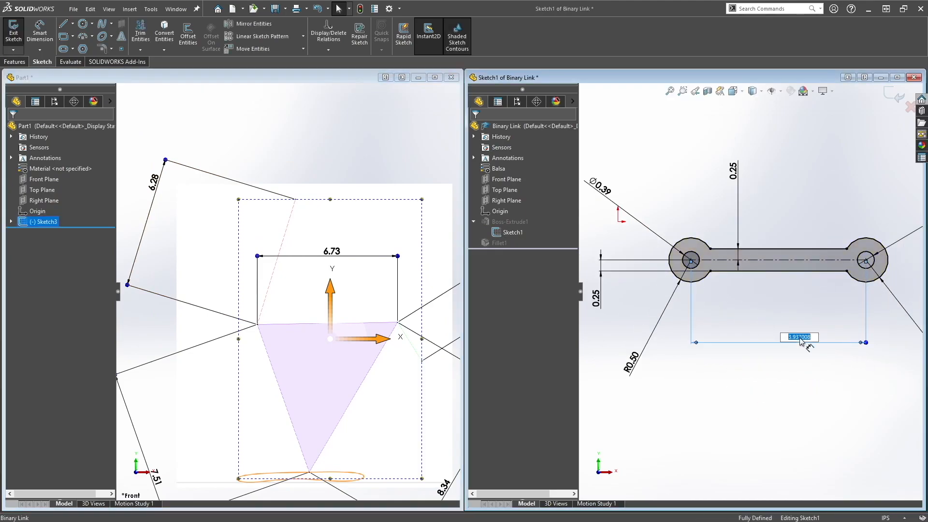
key("Return")
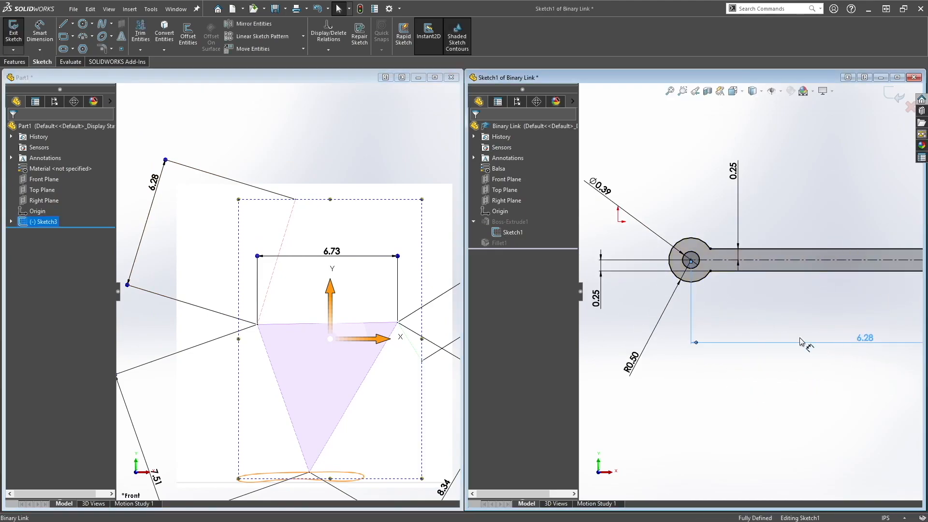
left_click(891, 96)
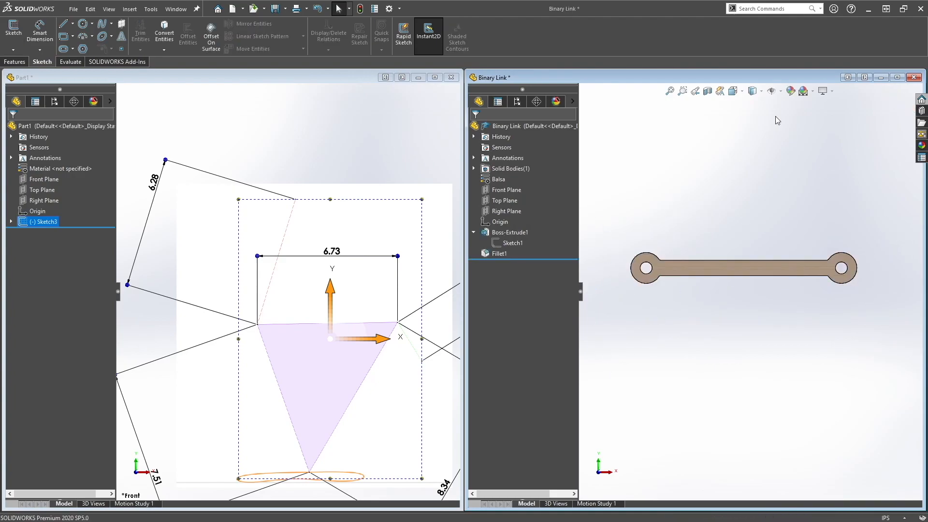
Close the Binary Link saving all documents, leaving only Part1 open.
left_click(915, 78)
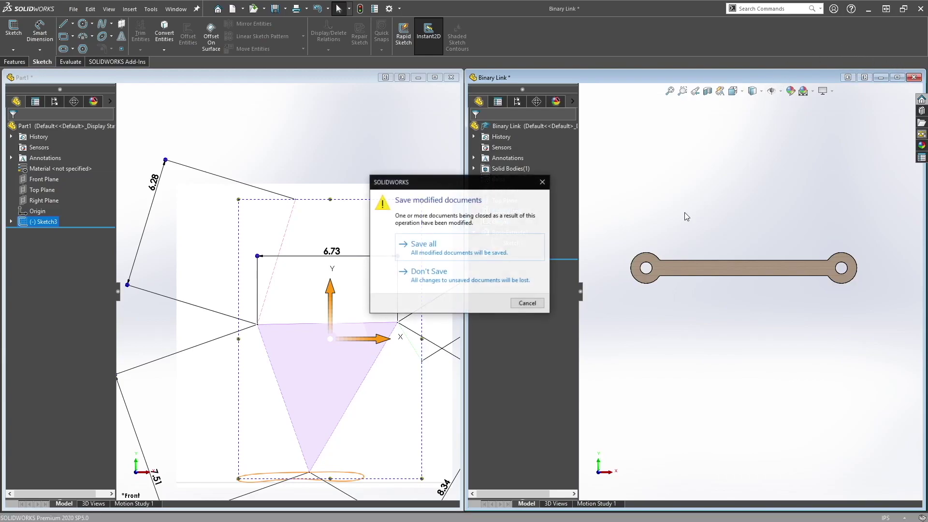
left_click(437, 244)
left_click(367, 292)
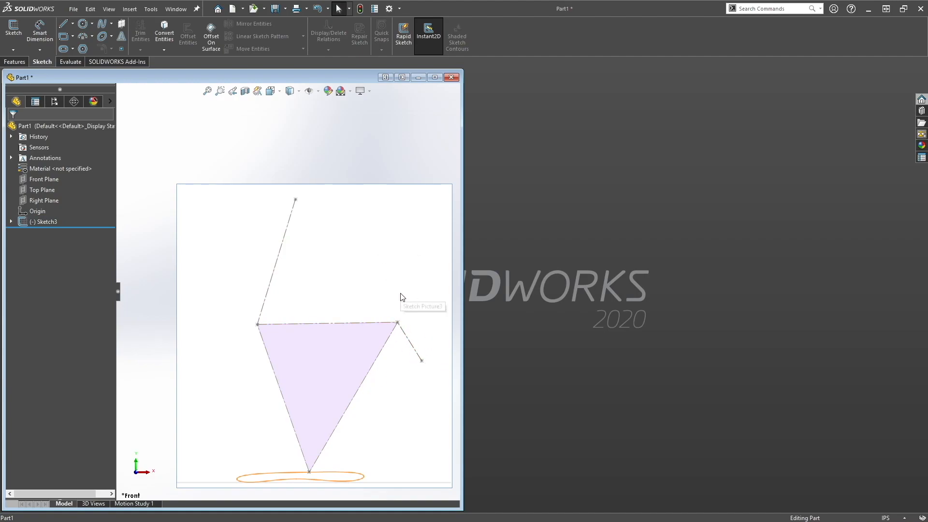
left_click_drag(427, 7, 480, 30)
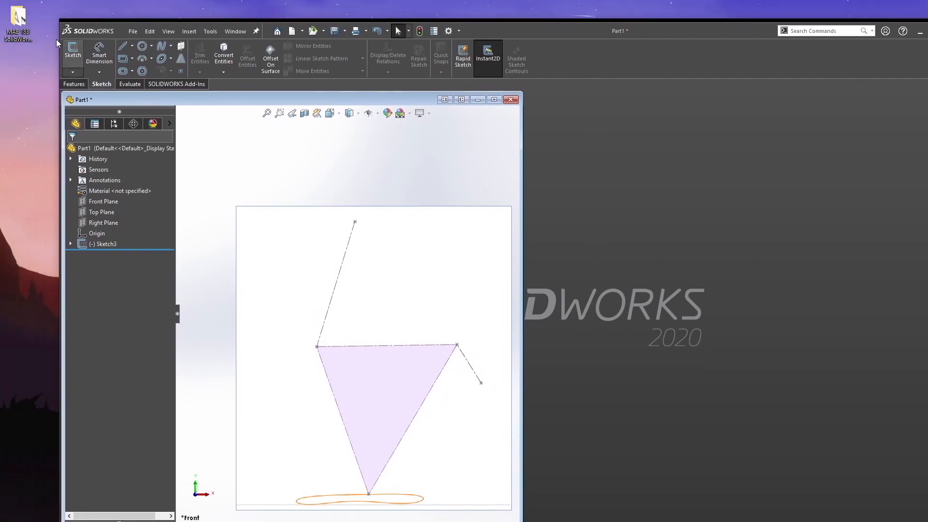
Open the Crank (Polulu) part from the templates folder and dismiss the educational warning.
key("super+e")
left_click(424, 253)
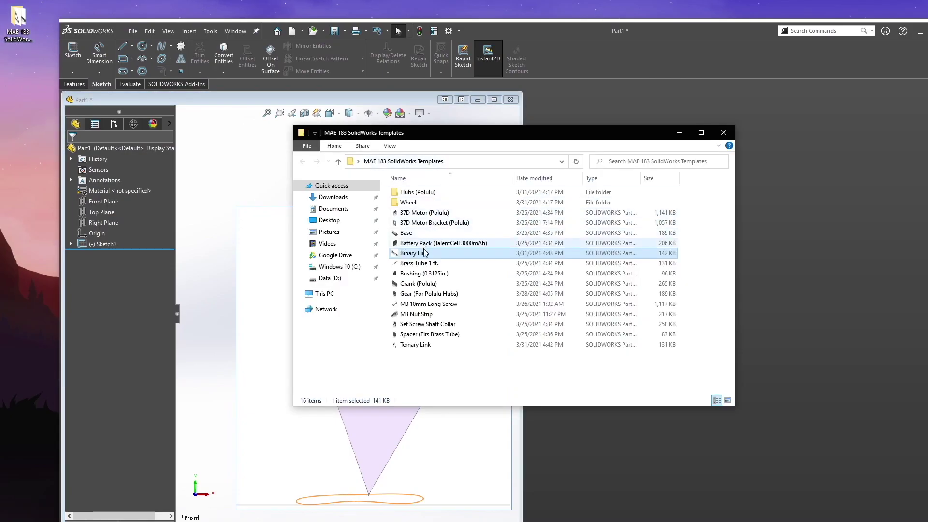
double_click(419, 283)
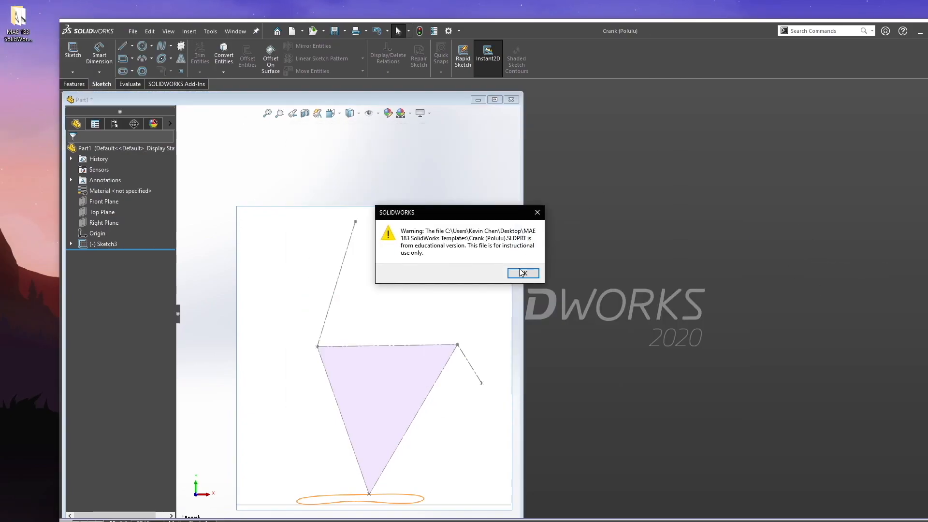
left_click(521, 273)
Tile the crank beside Part1 in front view and edit the crank's base sketch under Boss-Extrude.
double_click(876, 36)
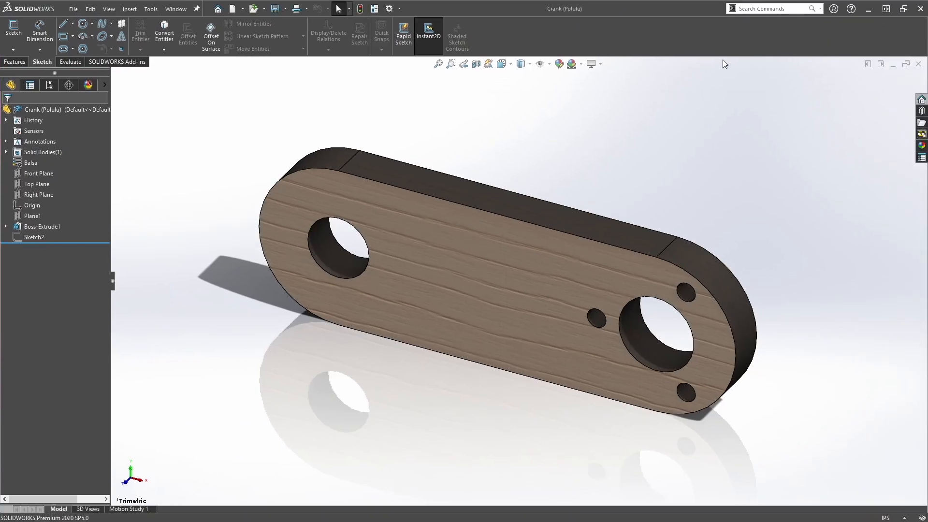
key("ctrl+1")
left_click(880, 64)
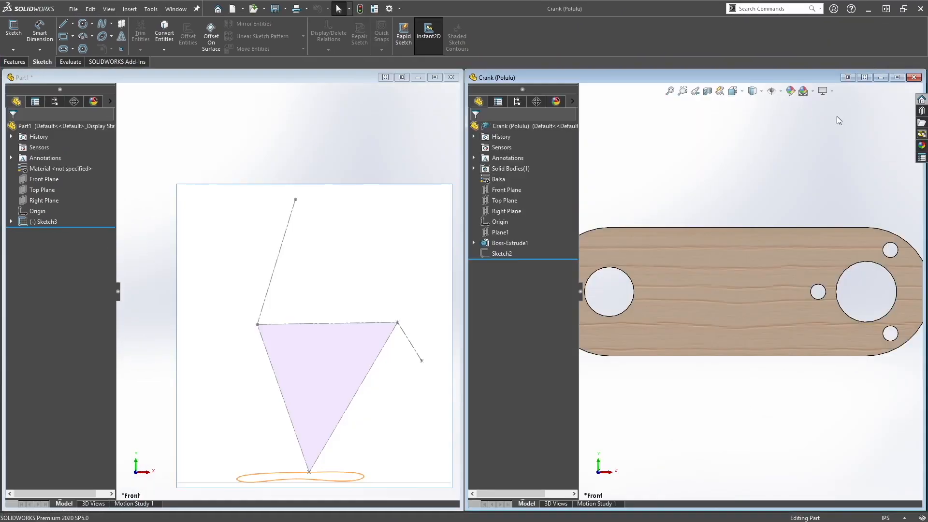
left_click(43, 221)
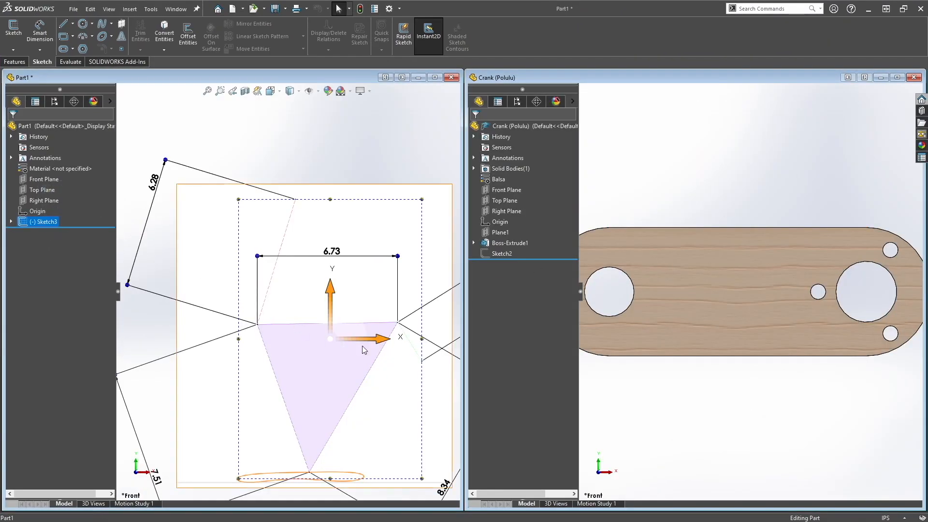
scroll(290, 327, "down", 3)
scroll(290, 326, "up", 3)
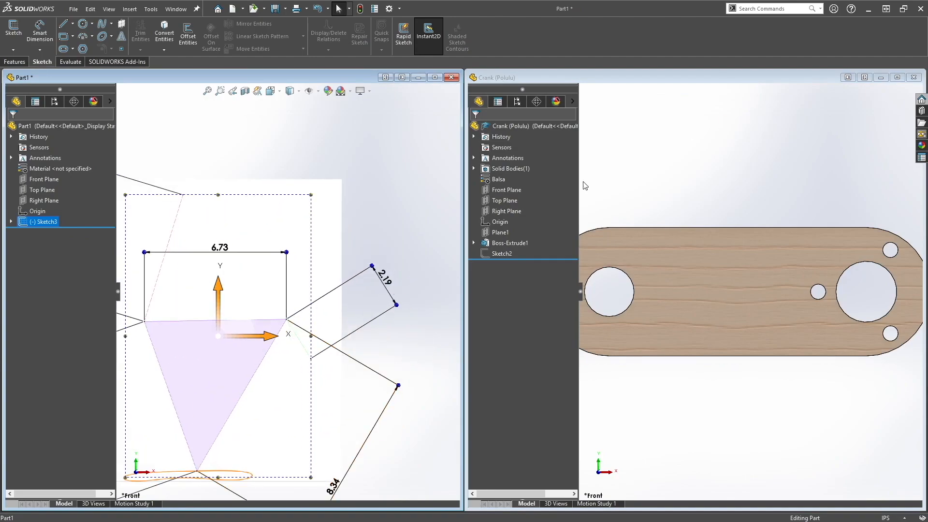
left_click(478, 242)
double_click(518, 250)
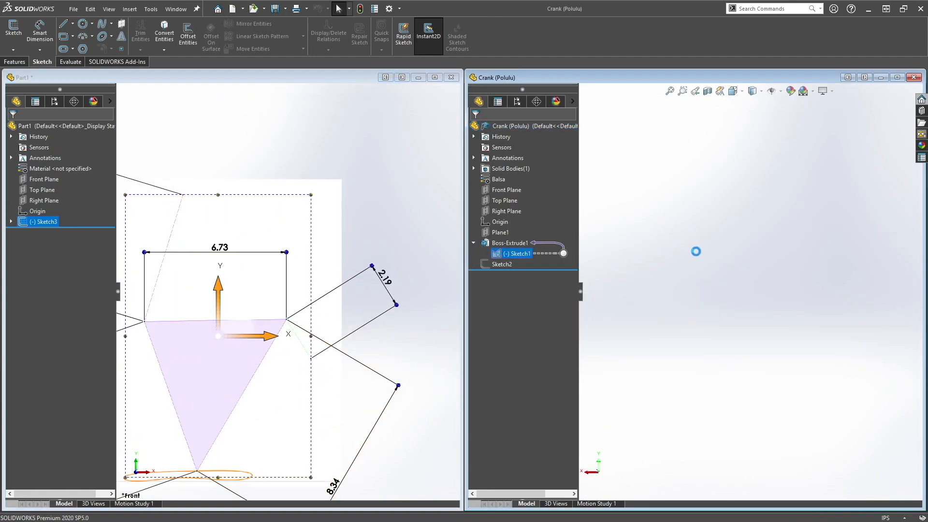
Set the crank's hole spacing to 2.19, rebuild, then save and close the crank.
double_click(783, 331)
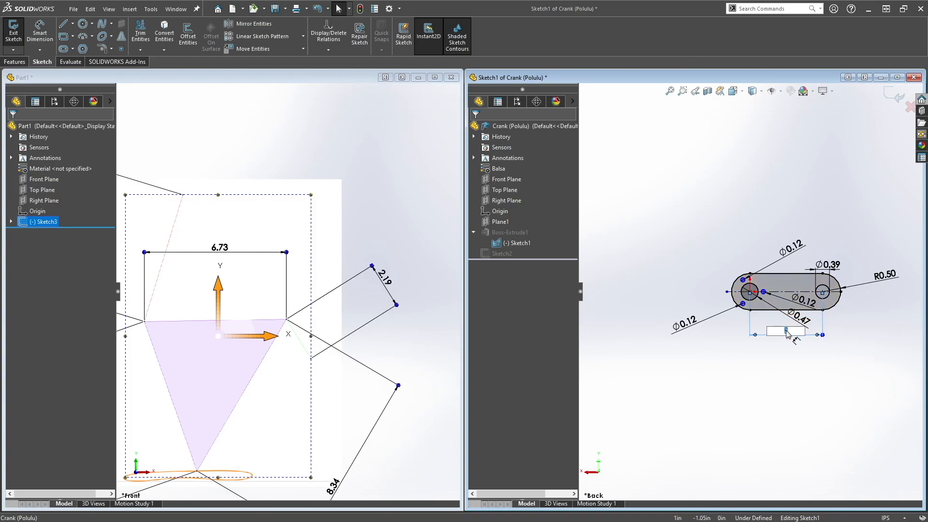
type("2.19")
key("Return")
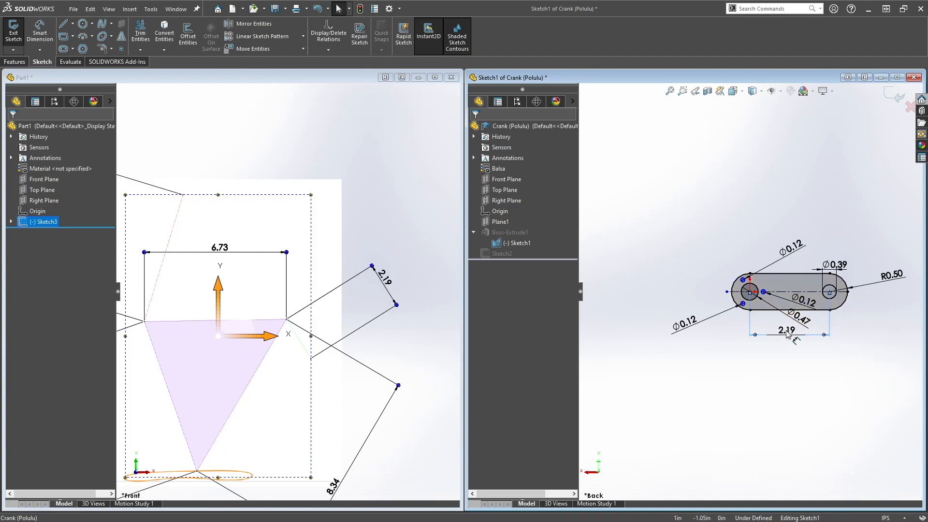
left_click(895, 94)
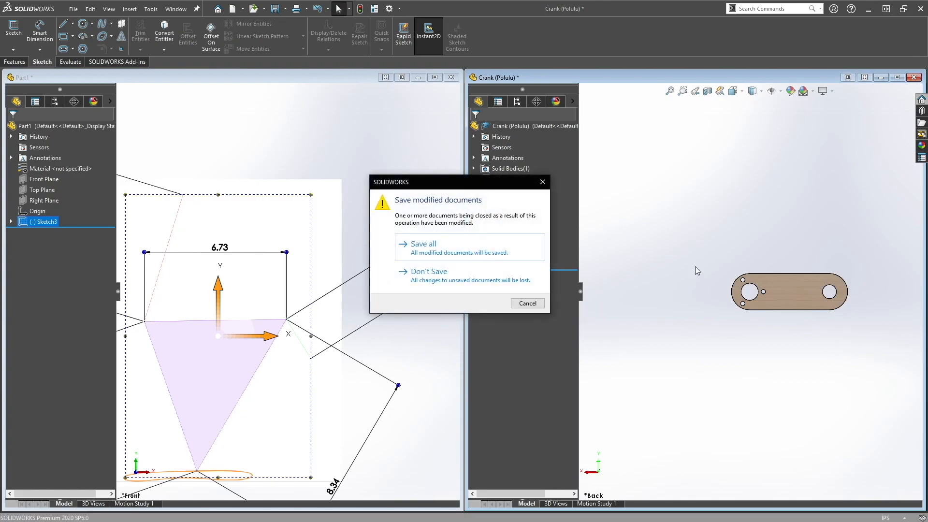
left_click(429, 271)
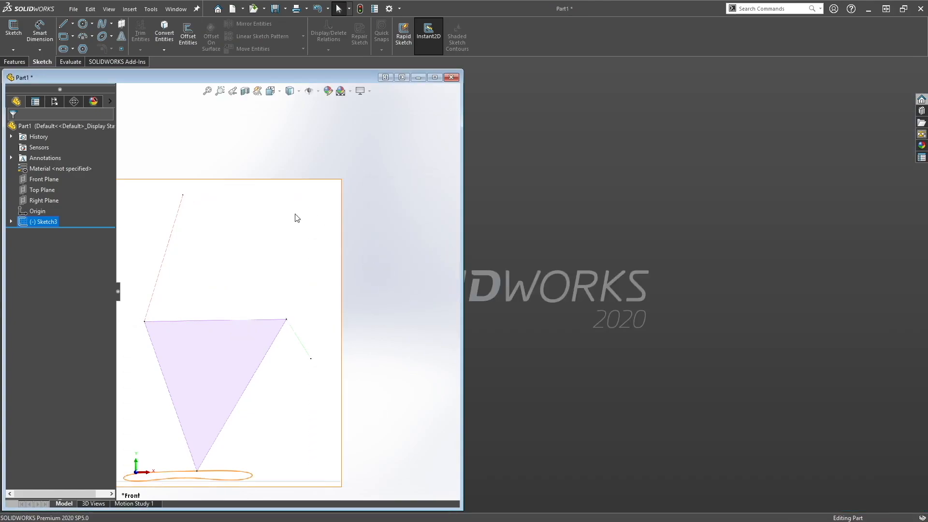
scroll(298, 330, "down", 2)
scroll(191, 339, "up", 1)
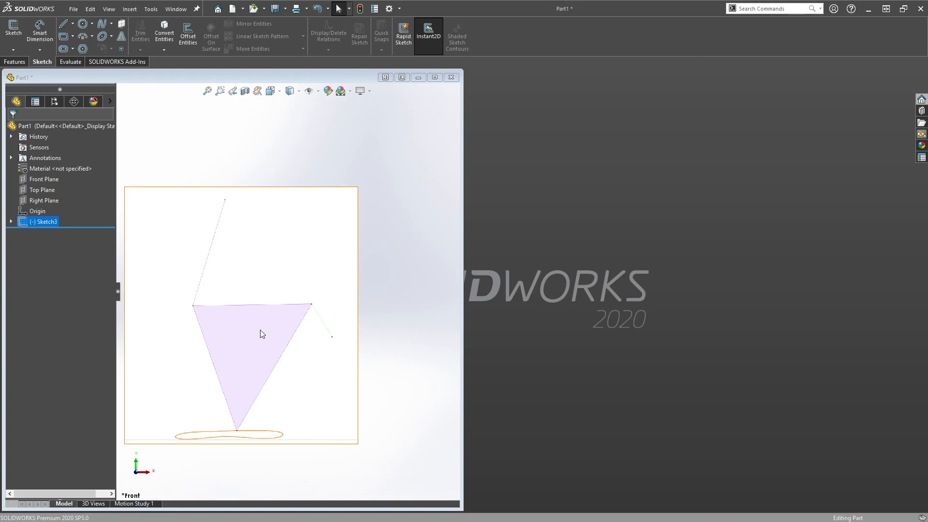
End the line tool, restore the SOLIDWORKS window and open the MAE 183 SolidWorks Templates folder.
left_click(331, 336)
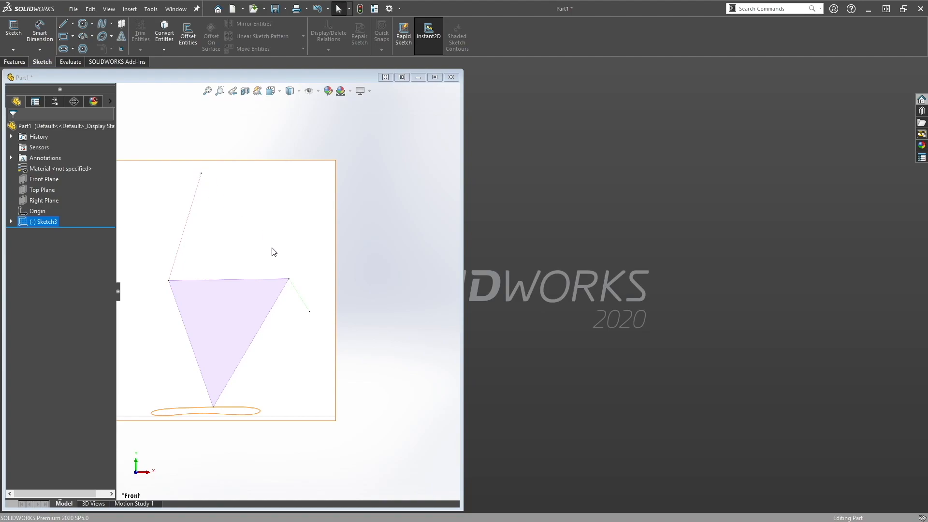
key("Escape")
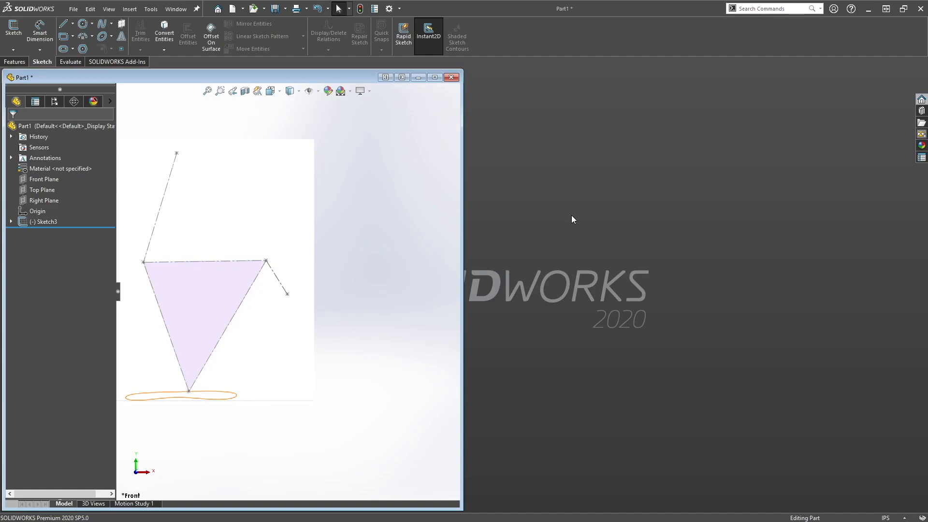
left_click_drag(425, 9, 565, 25)
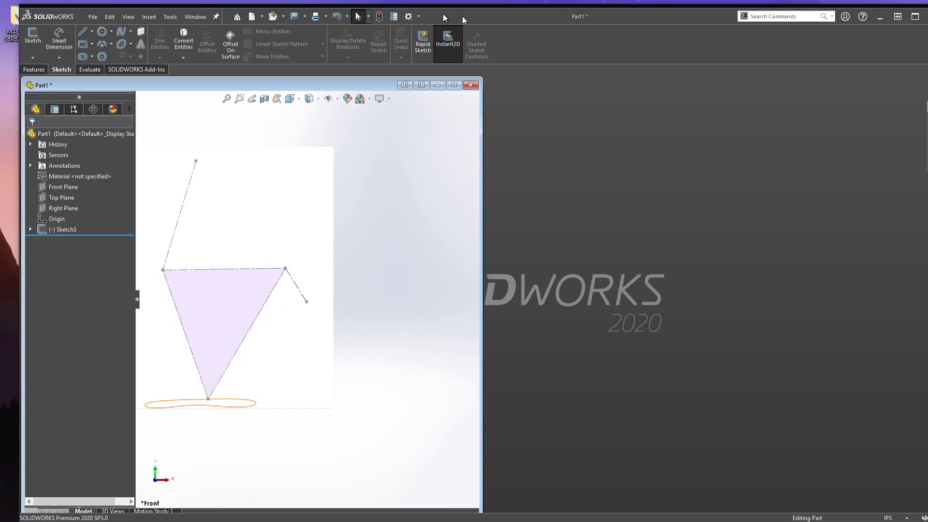
double_click(20, 22)
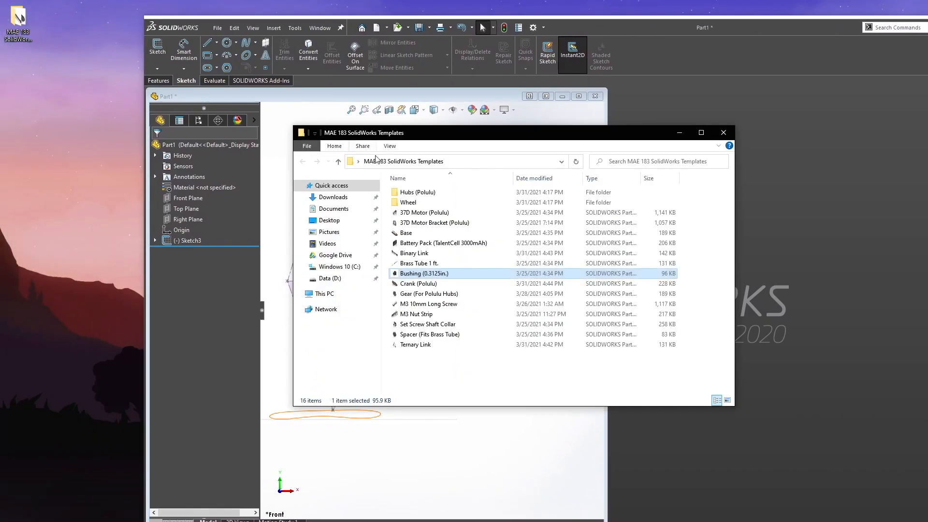
Open Bushing (0.3125in.), check its faces for the 0.375 in diameter, then close it.
double_click(411, 276)
left_click(521, 275)
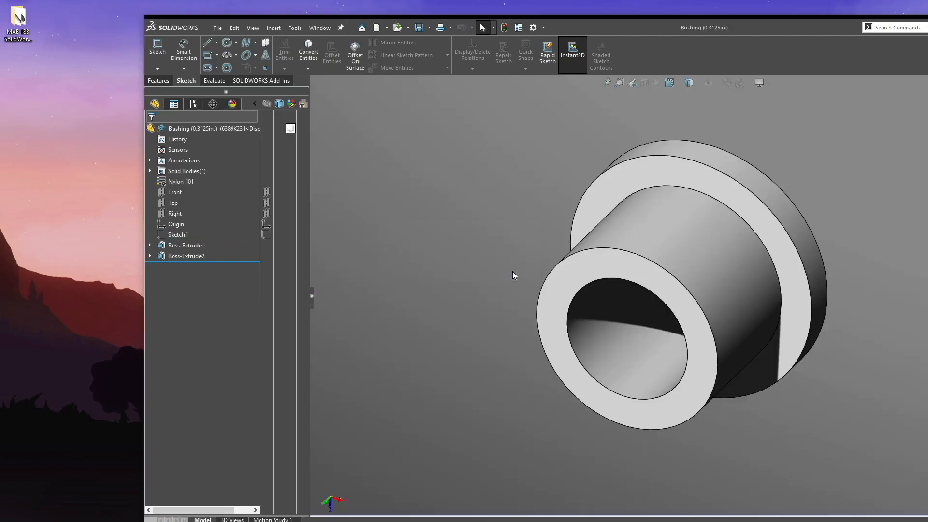
left_click(692, 237)
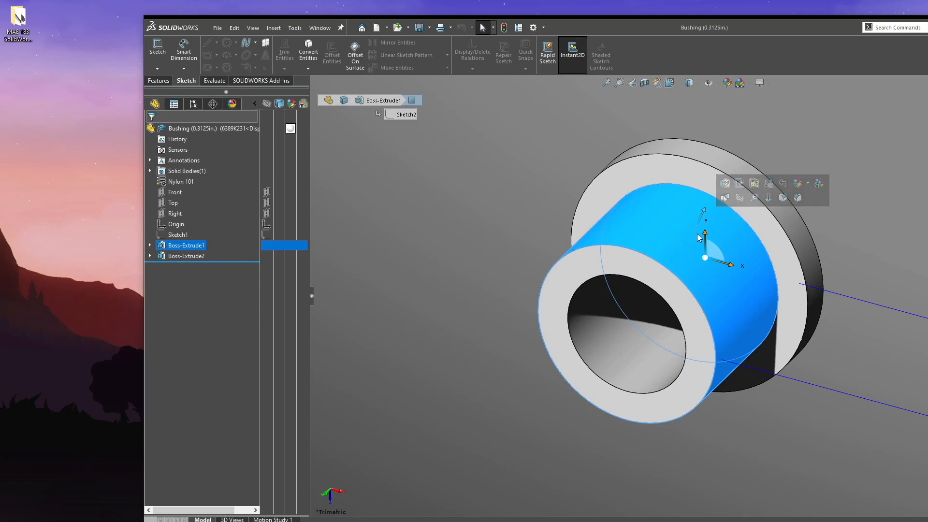
left_click(684, 273)
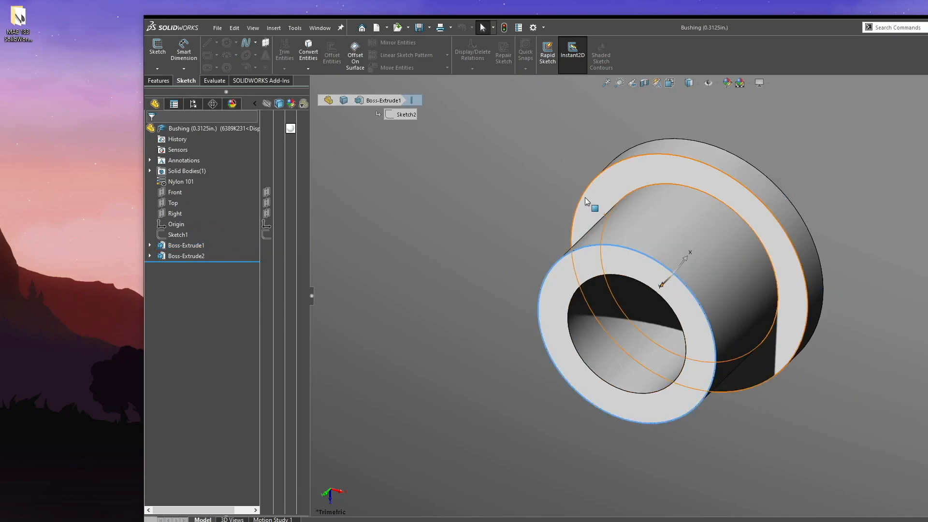
double_click(746, 27)
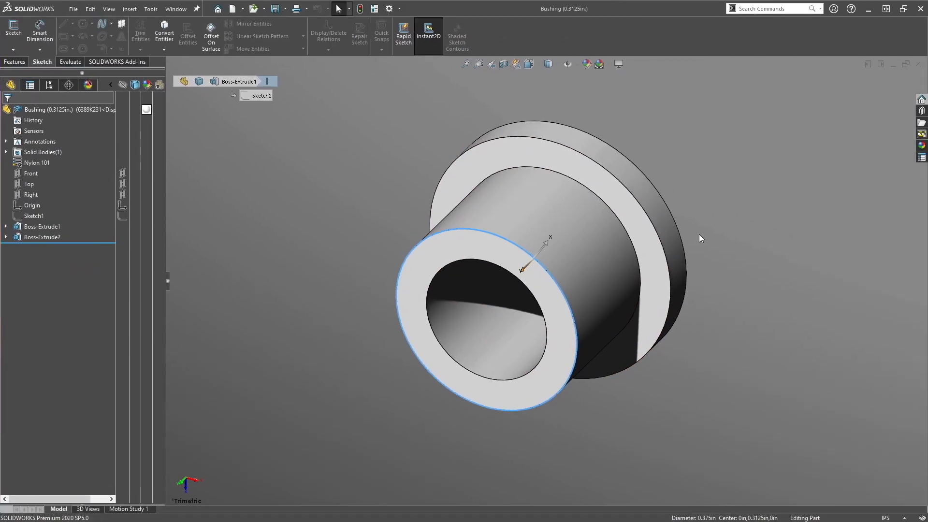
left_click(576, 270)
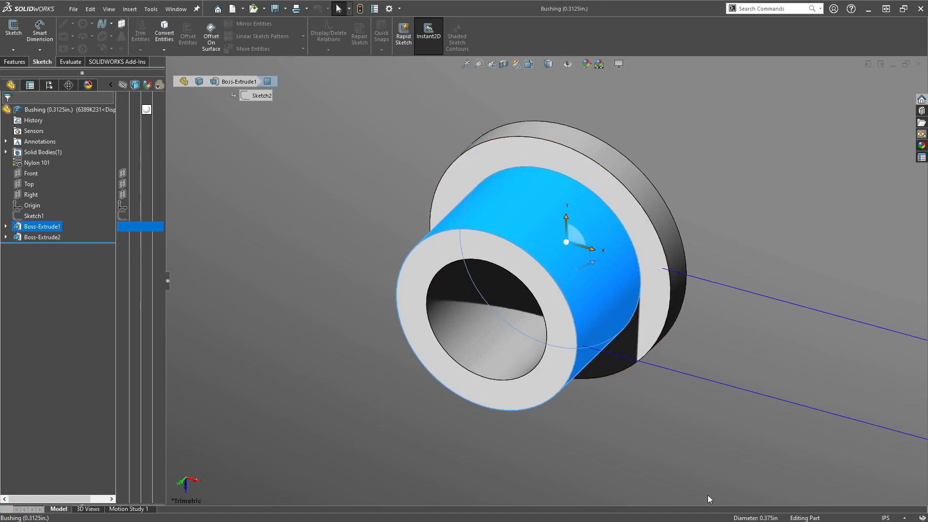
left_click(918, 64)
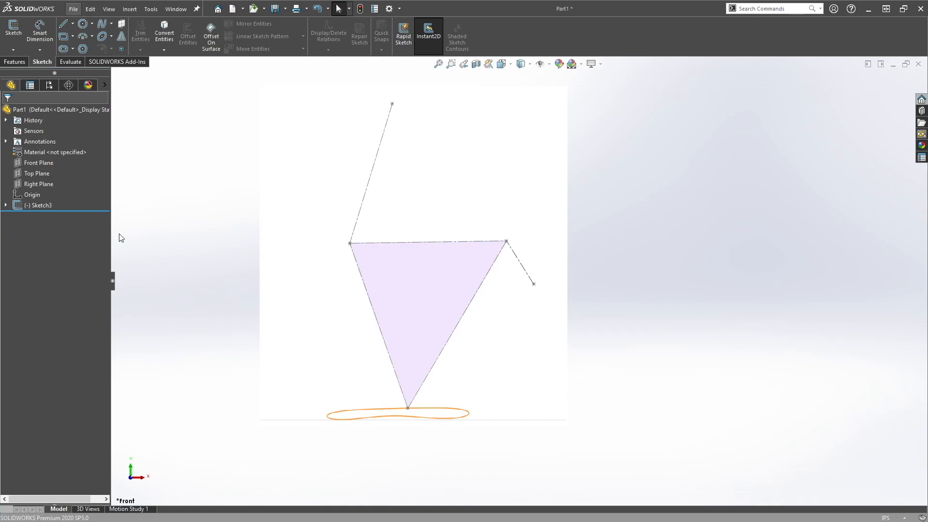
Start a new sketch on the Front Plane and choose the Circle tool.
left_click(13, 33)
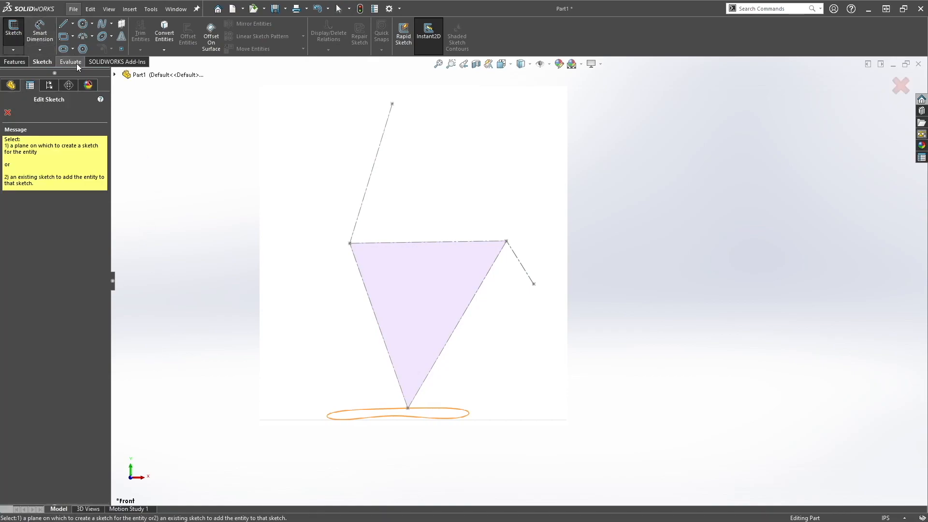
left_click(115, 74)
left_click(160, 127)
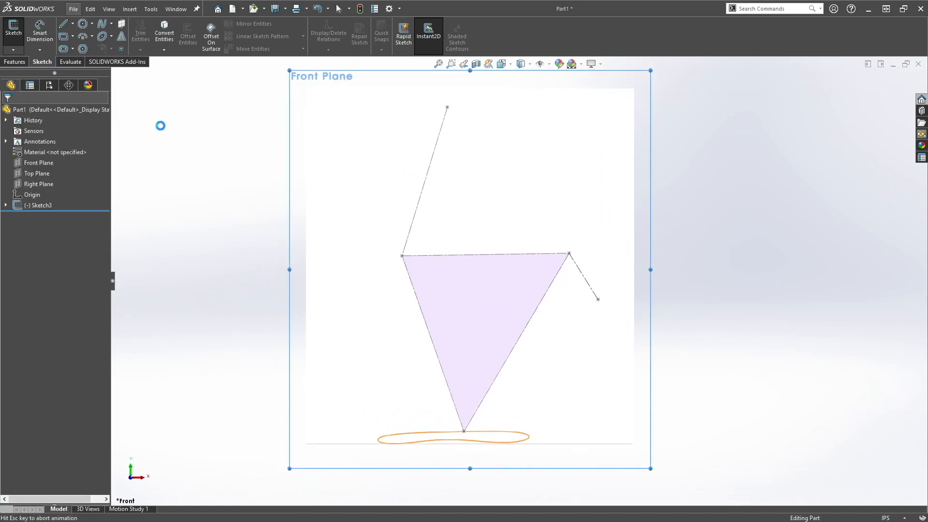
left_click(82, 27)
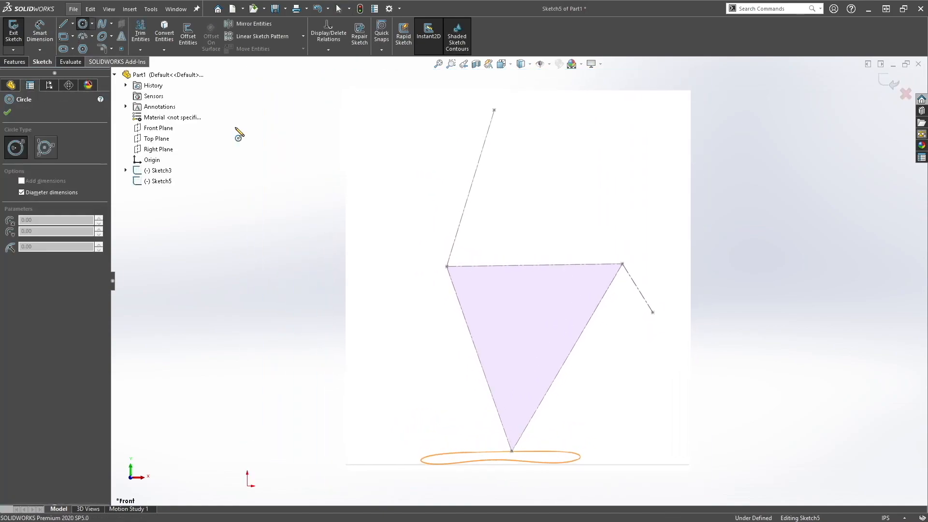
Place 0.375 in diameter circles at the short link's end and the long link's top end.
left_click(653, 312)
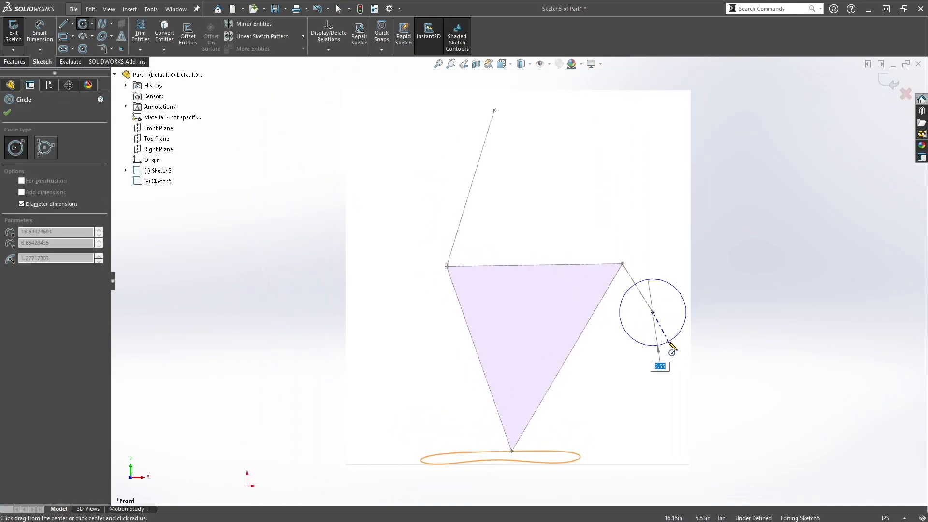
type("0.")
key("Return")
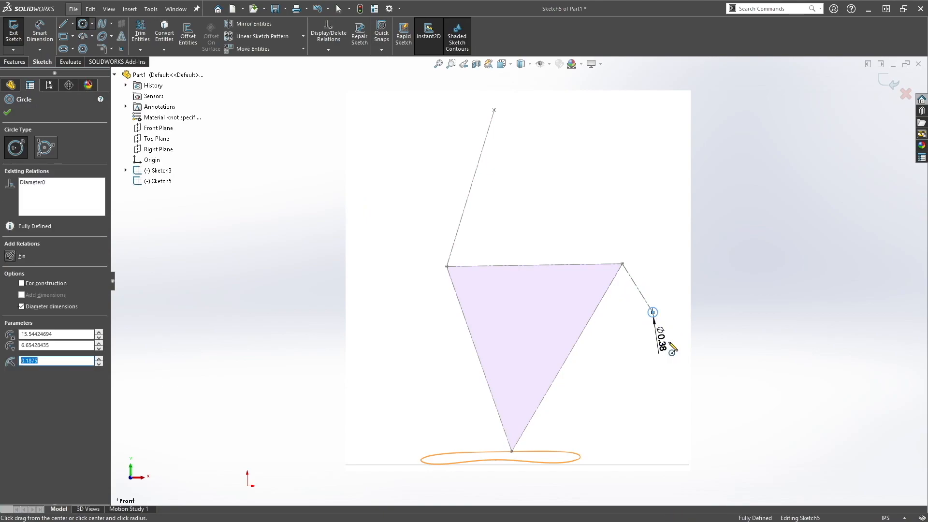
scroll(518, 166, "up", 5)
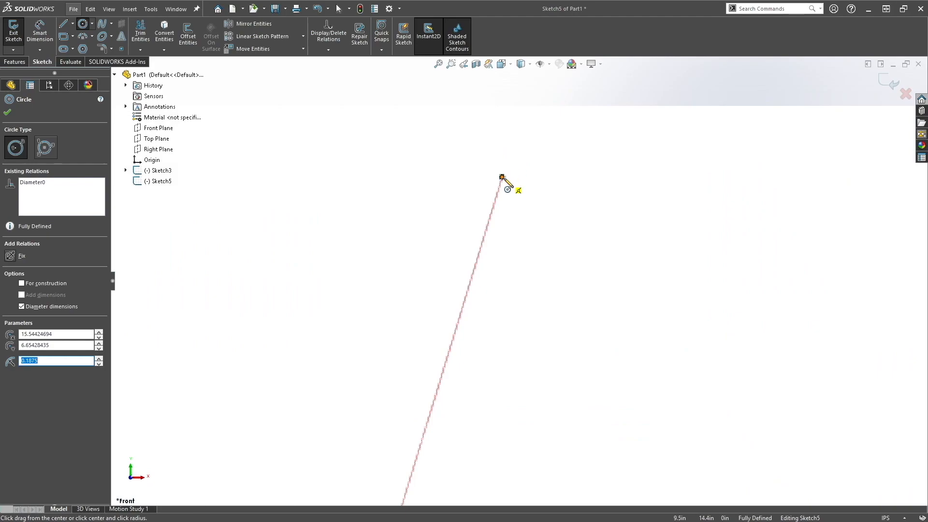
left_click(501, 177)
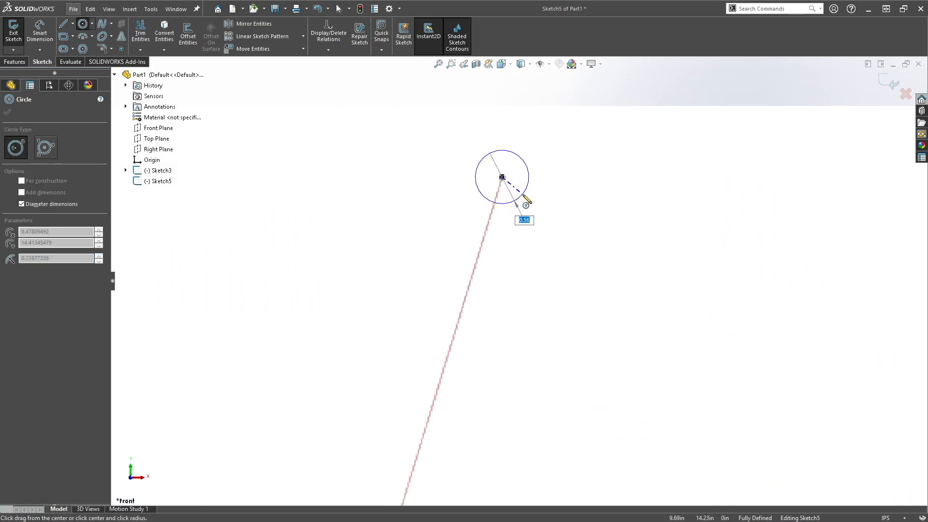
type("0.3")
type("75")
key("Return")
scroll(650, 351, "down", 5)
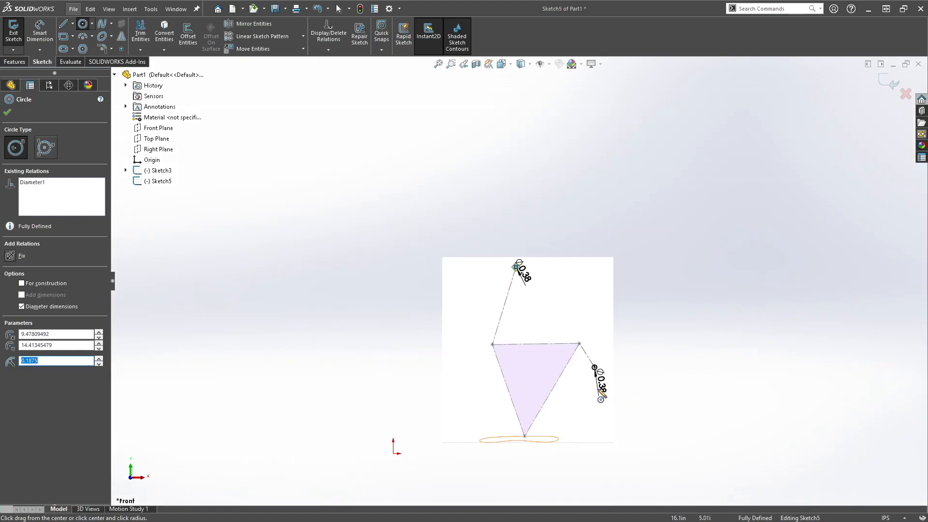
scroll(595, 362, "up", 5)
scroll(594, 305, "down", 3)
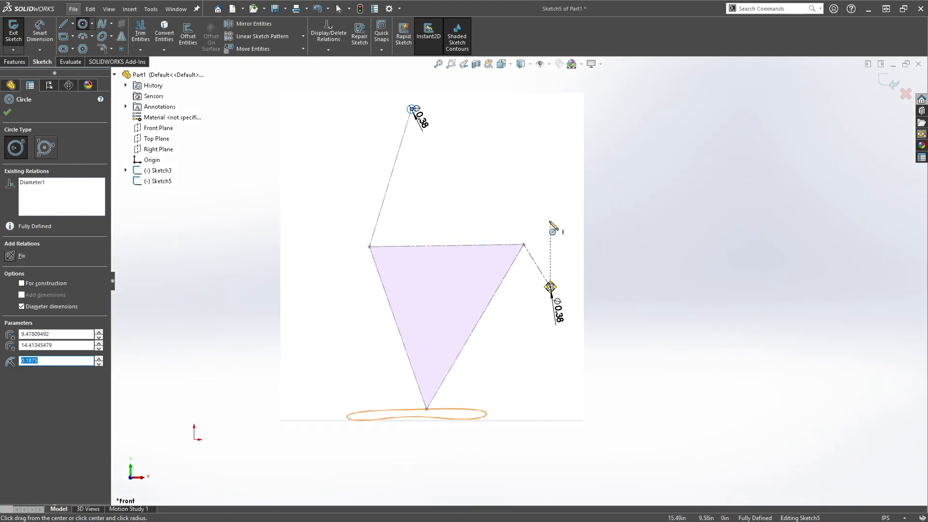
scroll(290, 166, "down", 2)
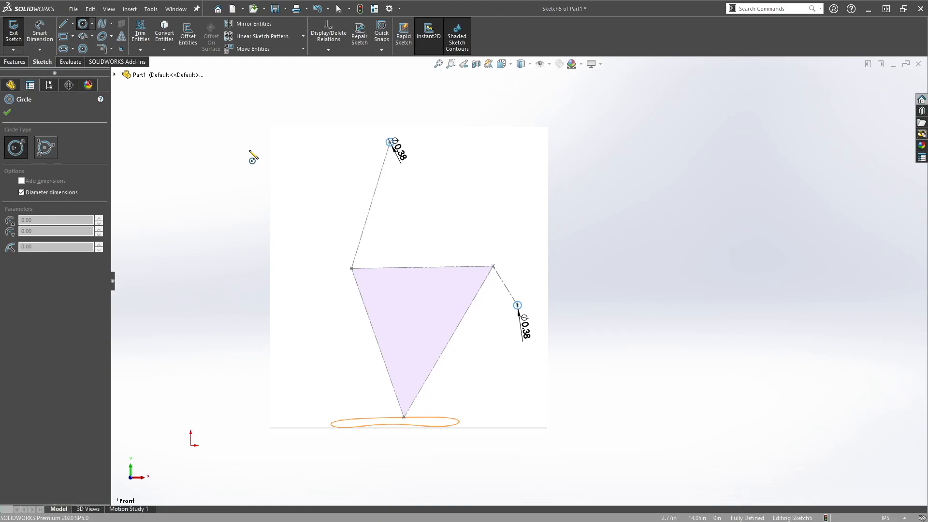
Draw a corner rectangle enclosing the upper sketch and its two circles.
left_click(65, 36)
left_click(339, 114)
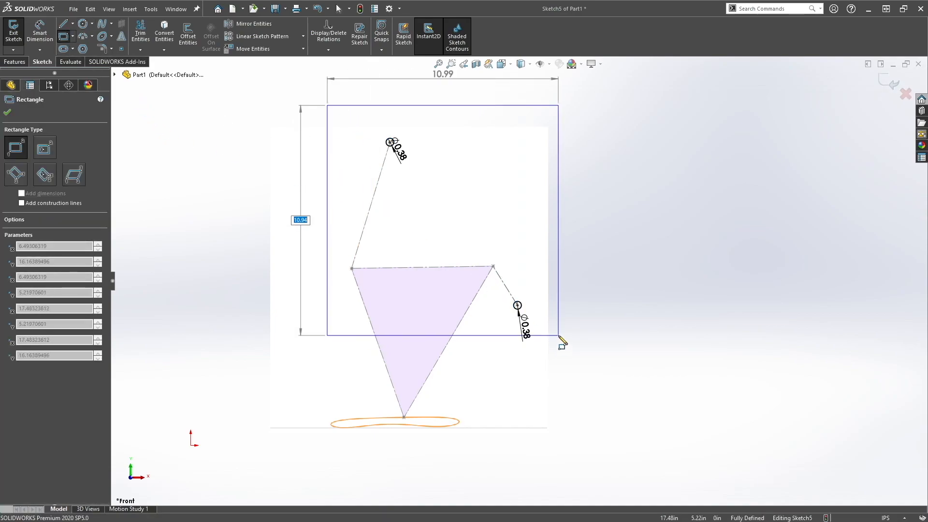
left_click(559, 334)
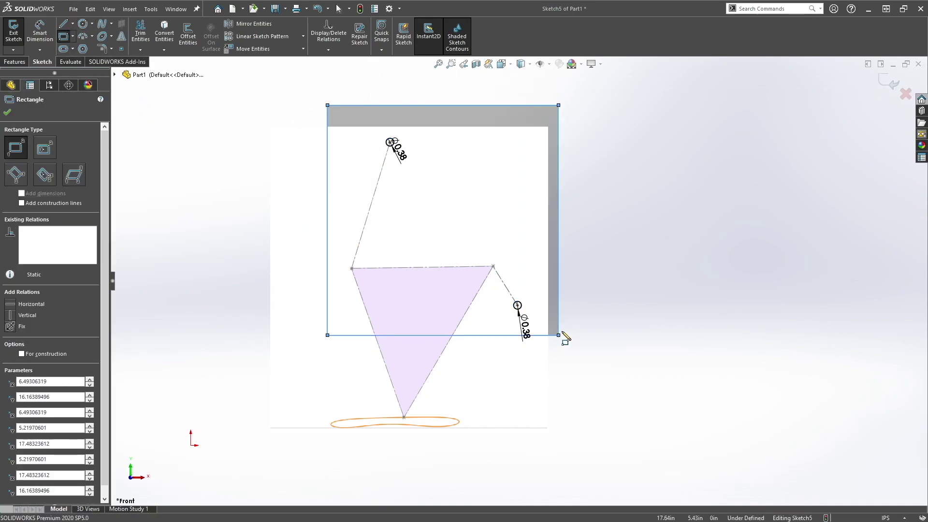
left_click(7, 114)
Extrude the sketch as a 0.25 in blind Boss/Base plate.
left_click(14, 61)
left_click(13, 34)
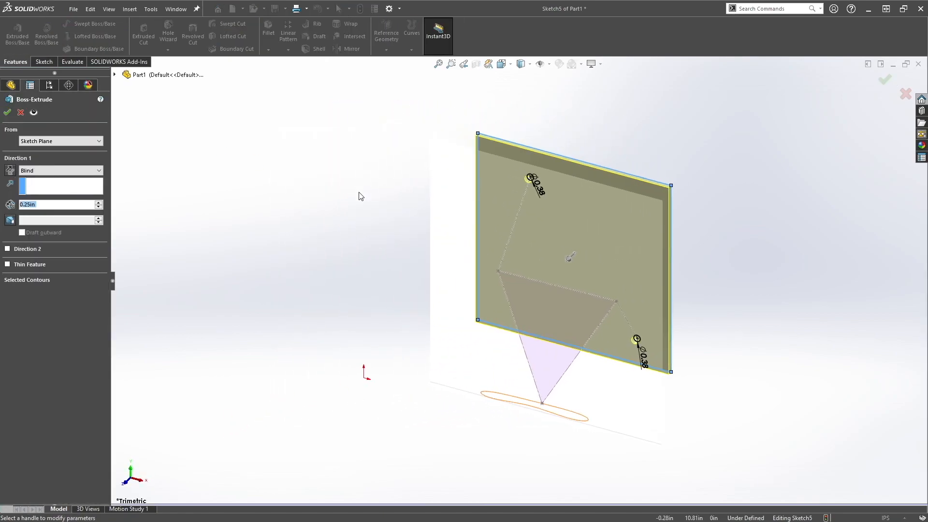
key("Return")
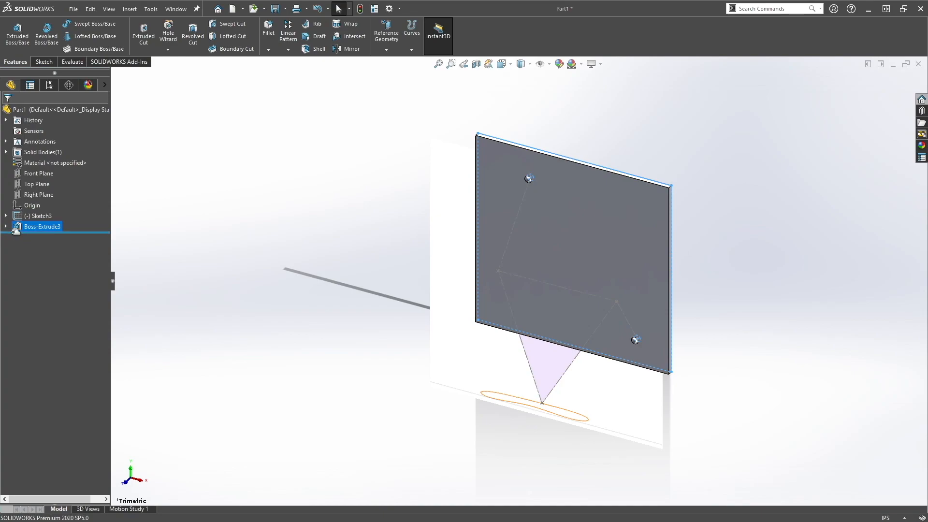
key("Escape")
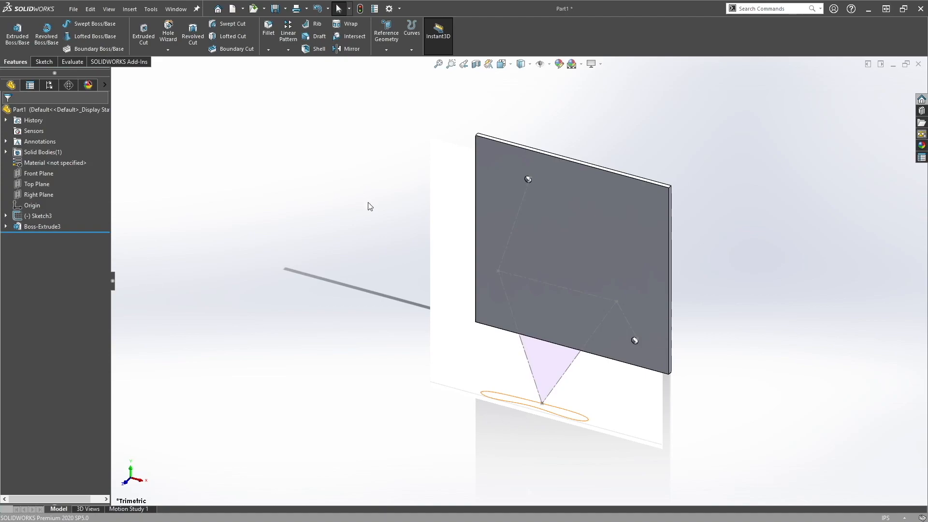
Delete the Boss-Extrude3 plate feature and reopen Sketch5 for editing.
left_click(45, 226)
key("Delete")
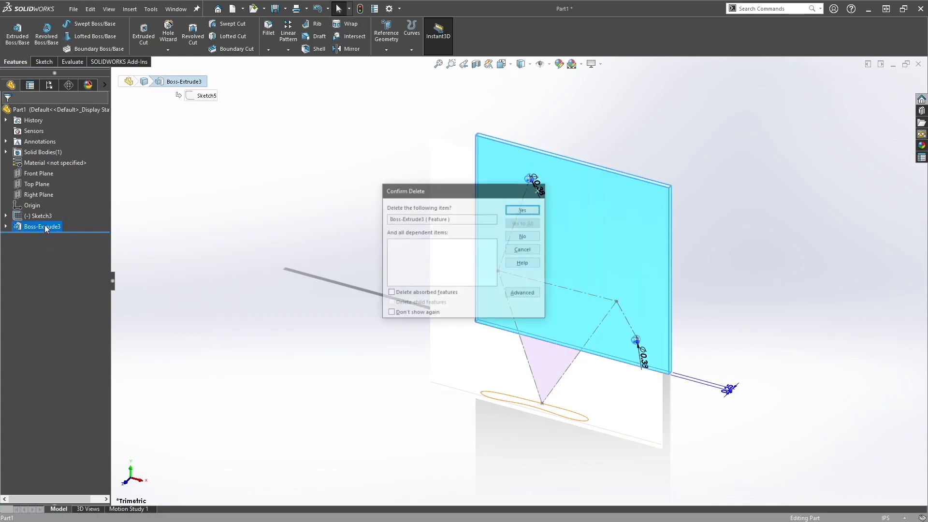
key("Return")
left_click(32, 216)
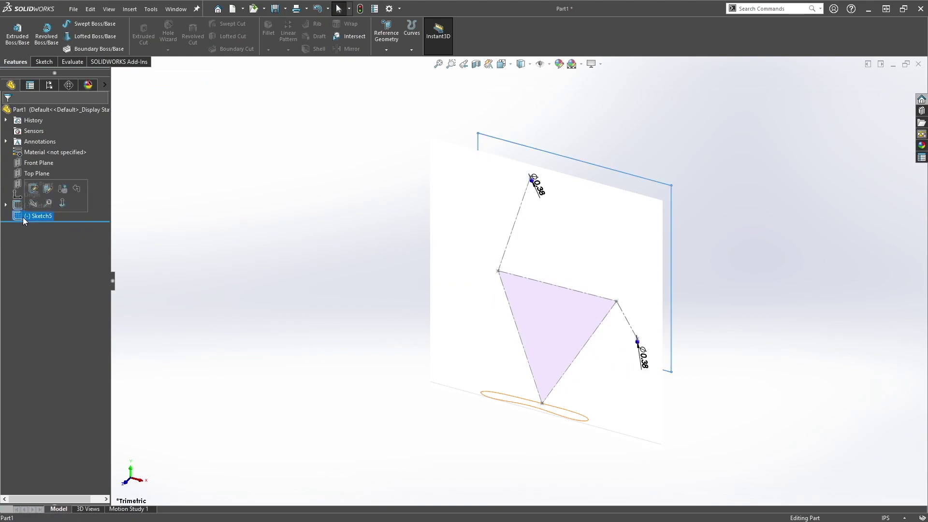
left_click(33, 189)
Delete all four rectangle sides, leaving only the two hole circles.
left_click(418, 224)
key("Delete")
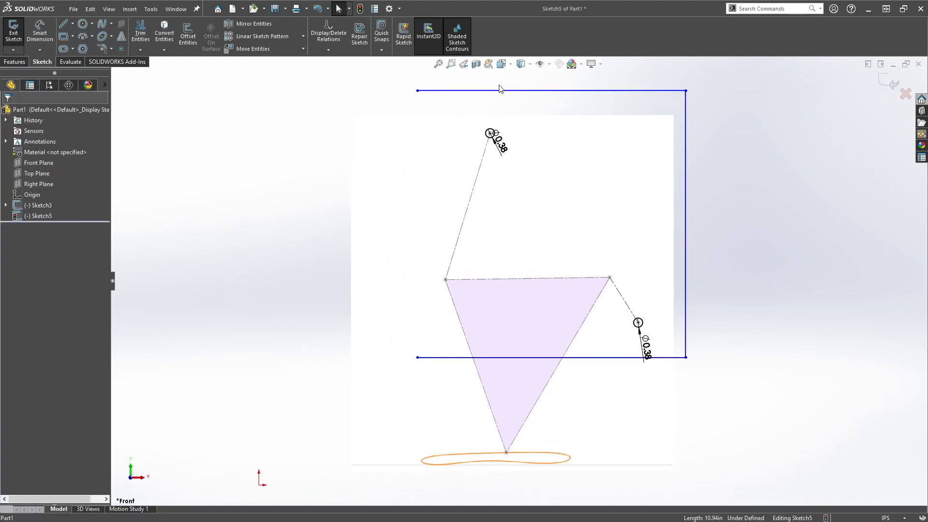
left_click(551, 90)
key("Delete")
left_click(686, 194)
key("Delete")
left_click(636, 357)
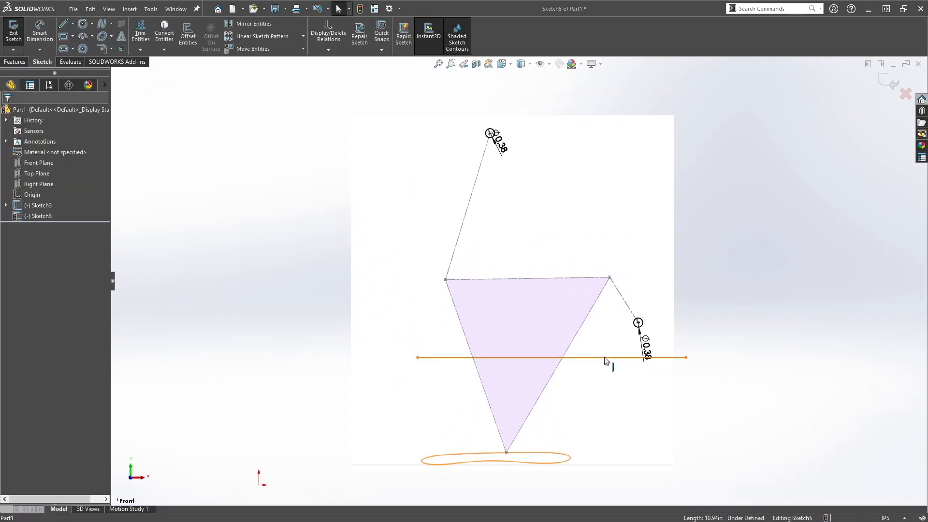
key("Delete")
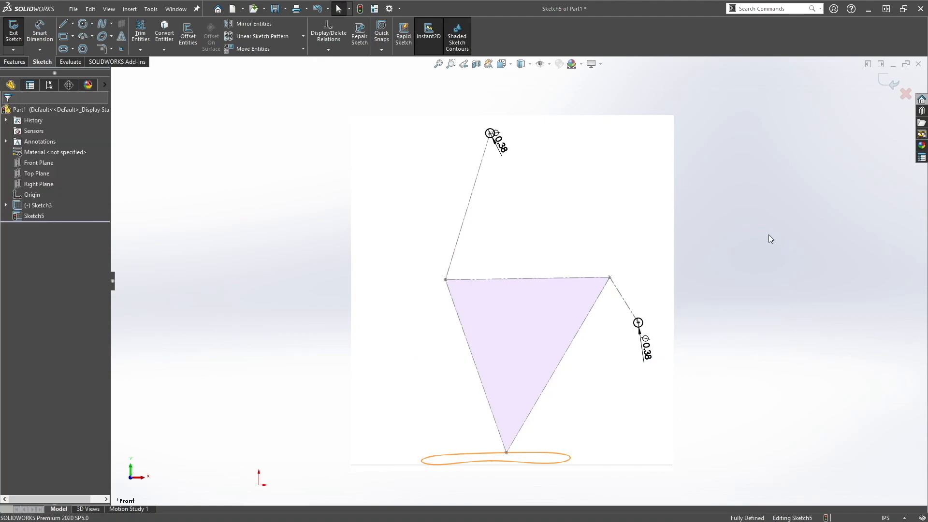
Draw a long horizontal centerline along the image bottom and exit the sketch.
left_click(72, 24)
left_click(87, 49)
scroll(507, 391, "down", 2)
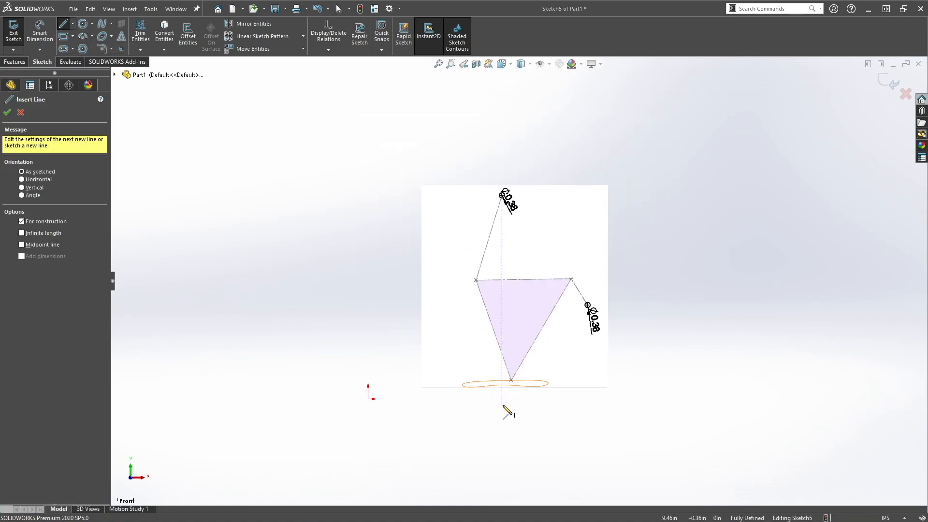
scroll(507, 392, "up", 4)
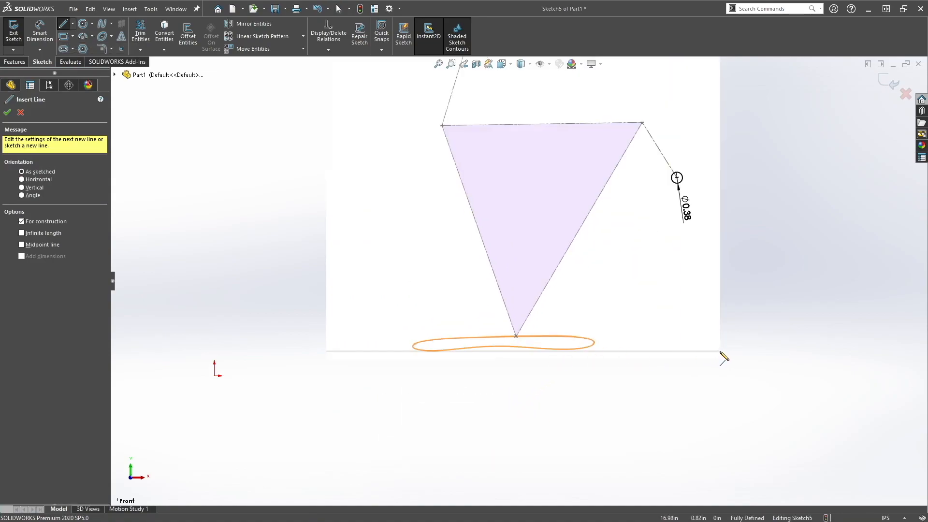
left_click(724, 356)
scroll(340, 347, "down", 3)
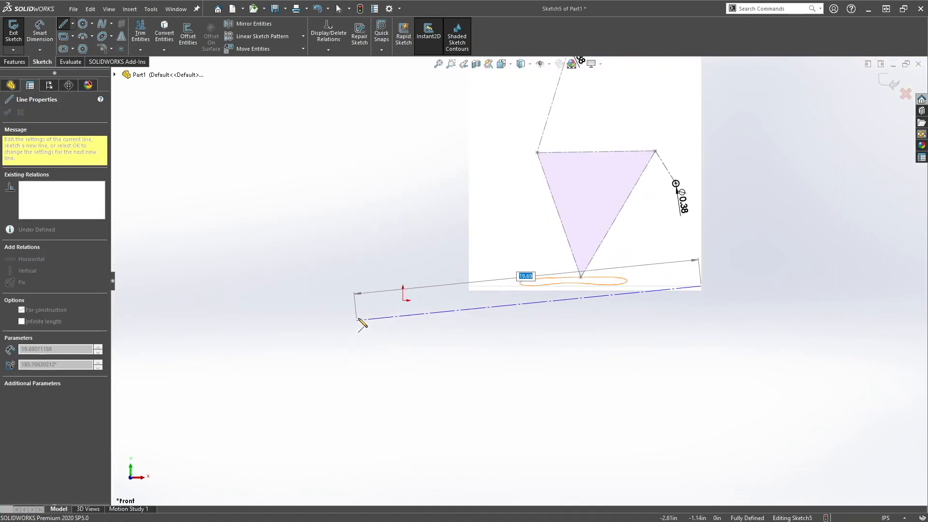
left_click(341, 294)
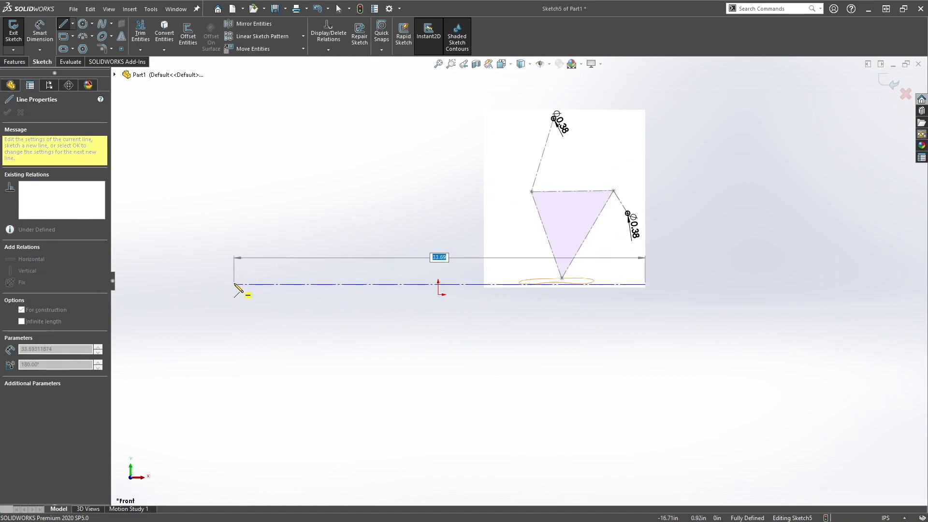
left_click(239, 290)
key("Escape")
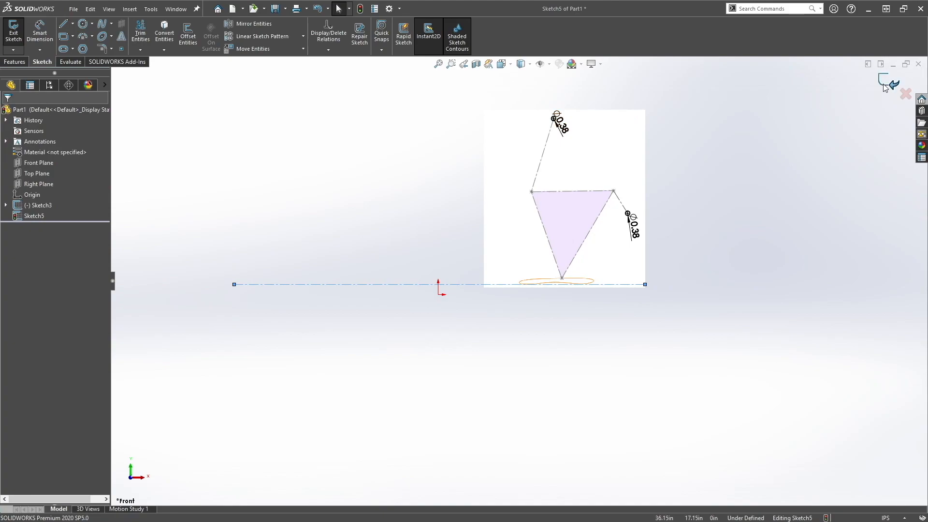
left_click(886, 85)
scroll(643, 191, "up", 1)
scroll(625, 173, "up", 1)
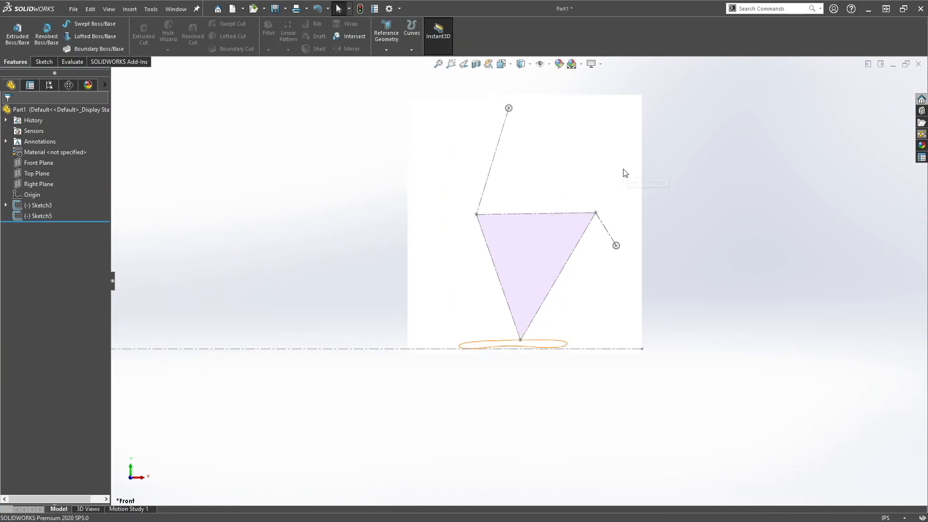
scroll(625, 173, "down", 1)
scroll(609, 166, "down", 1)
middle_click_drag(479, 146, 309, 276, "ctrl")
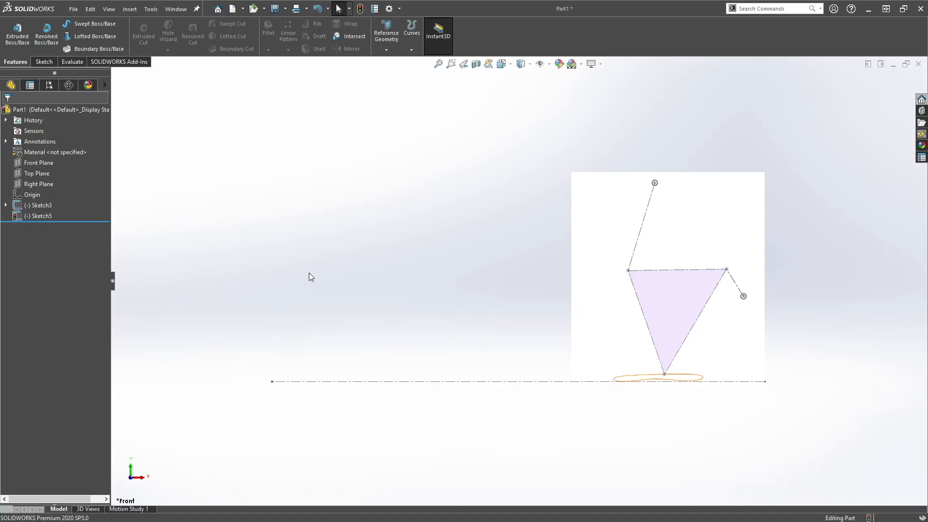
left_click_drag(449, 11, 580, 52)
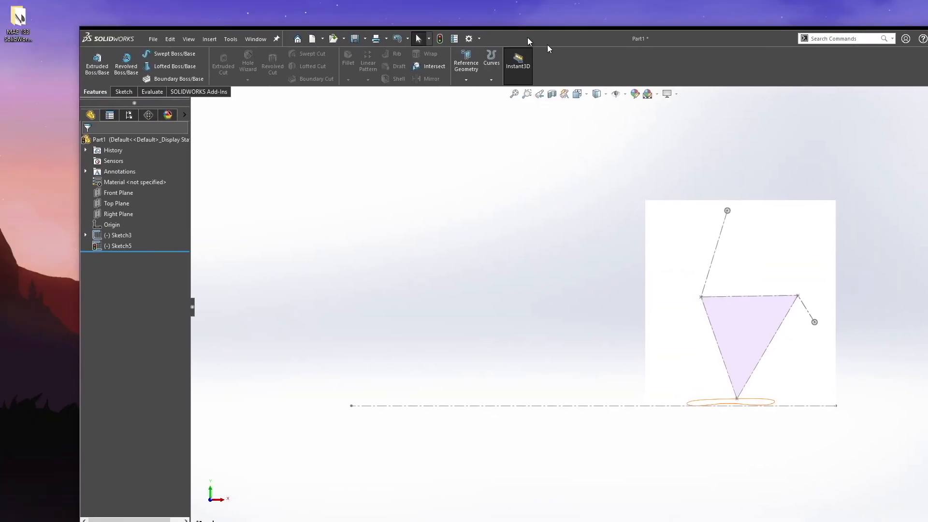
double_click(17, 18)
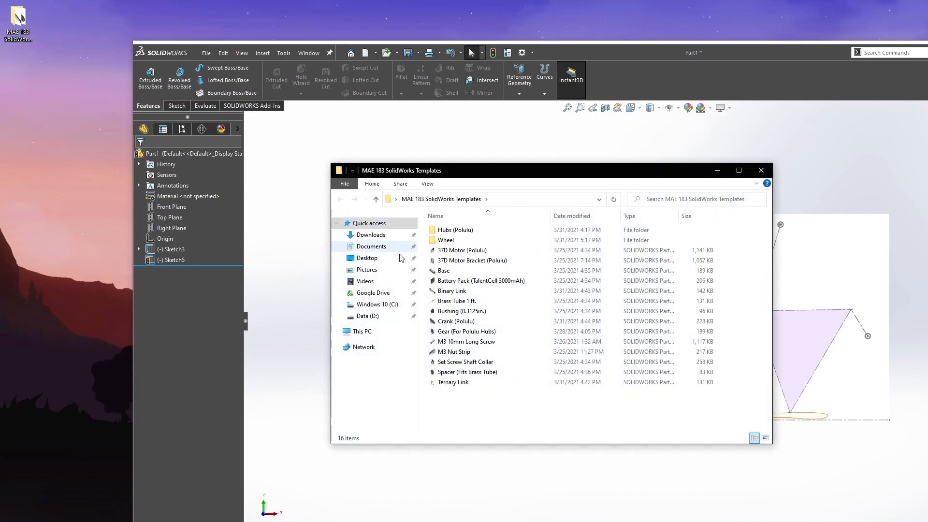
left_click(440, 239)
double_click(440, 240)
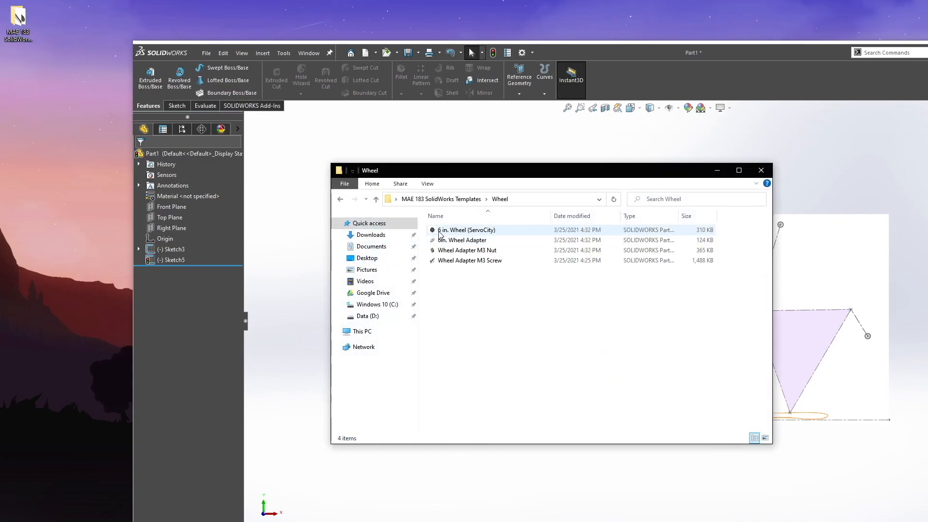
mouse_move(466, 230)
double_click(458, 233)
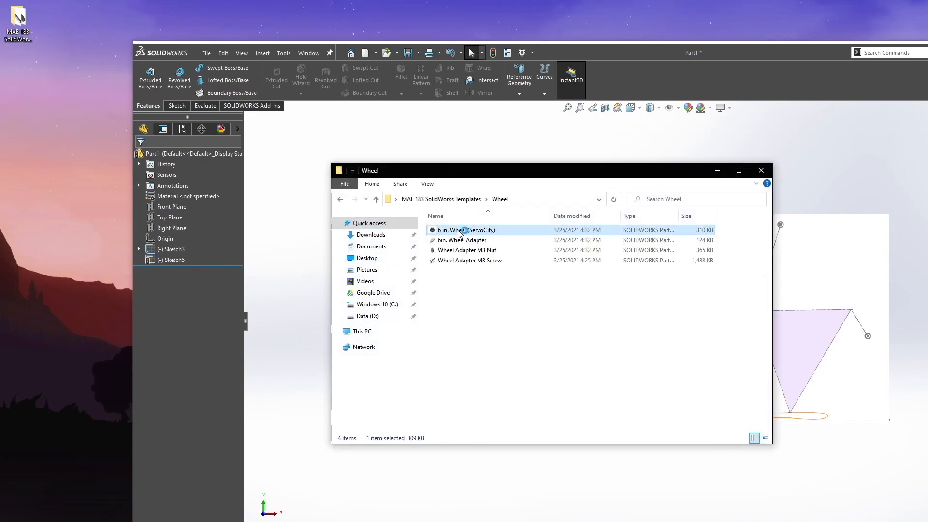
left_click(522, 274)
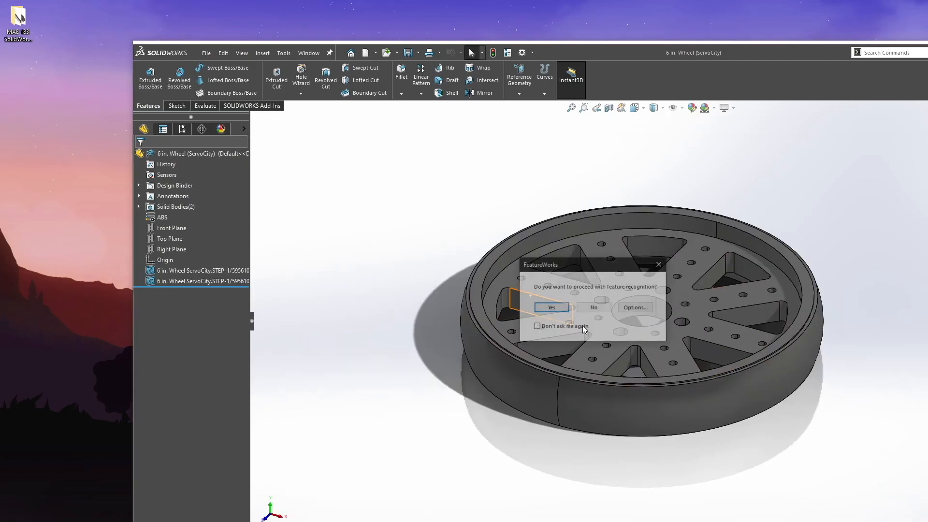
left_click(577, 309)
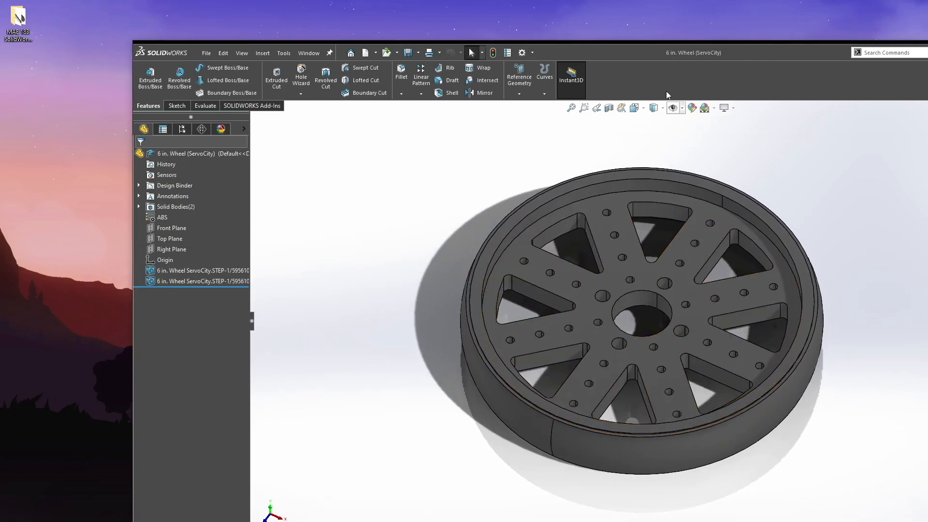
double_click(661, 55)
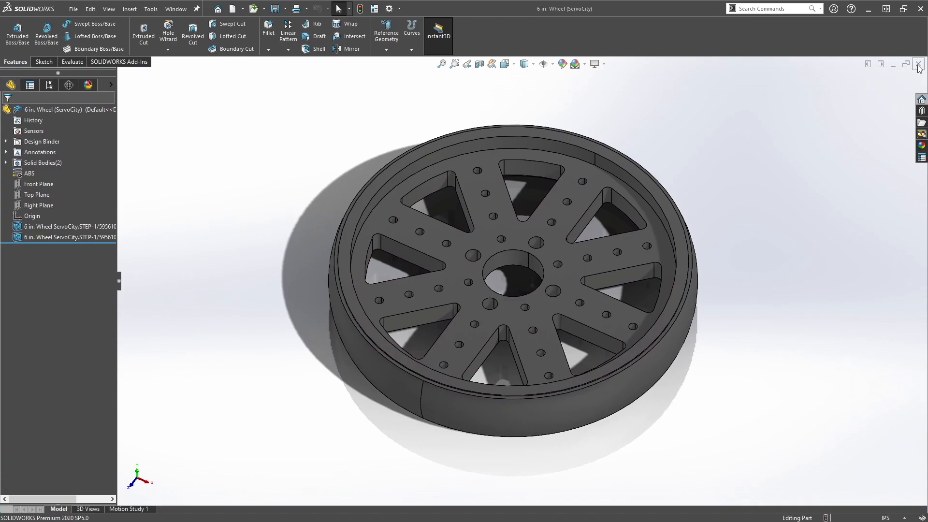
left_click(917, 66)
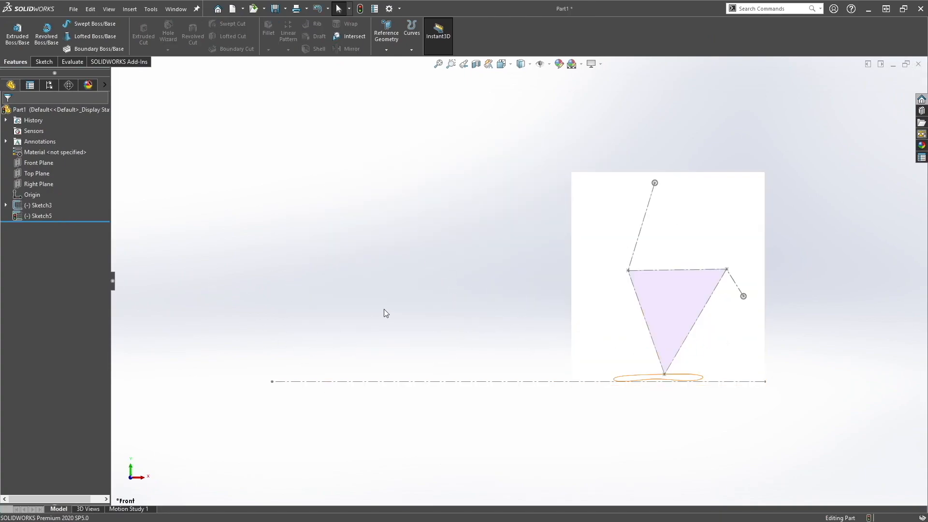
double_click(42, 215)
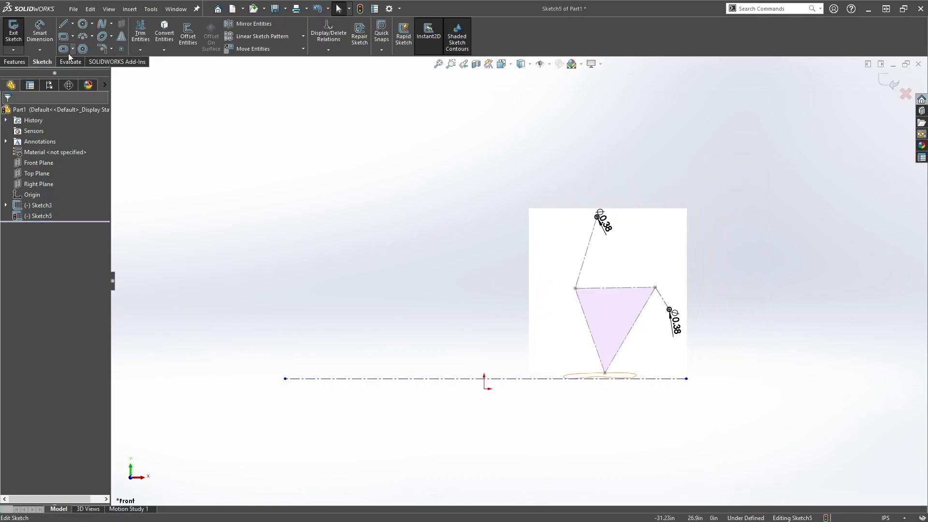
Sketch a 6 in diameter circle left of the origin and mark it For construction.
left_click(90, 22)
left_click(100, 37)
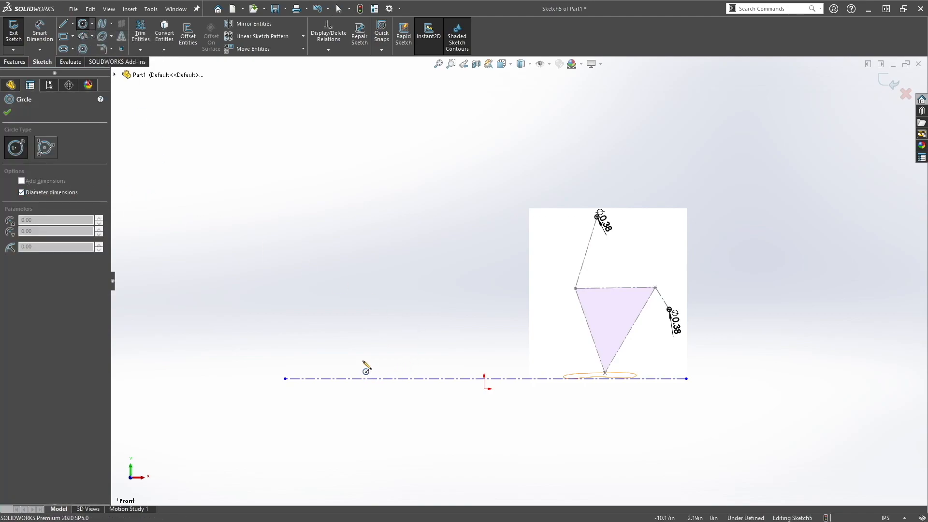
left_click(341, 305)
left_click(409, 338)
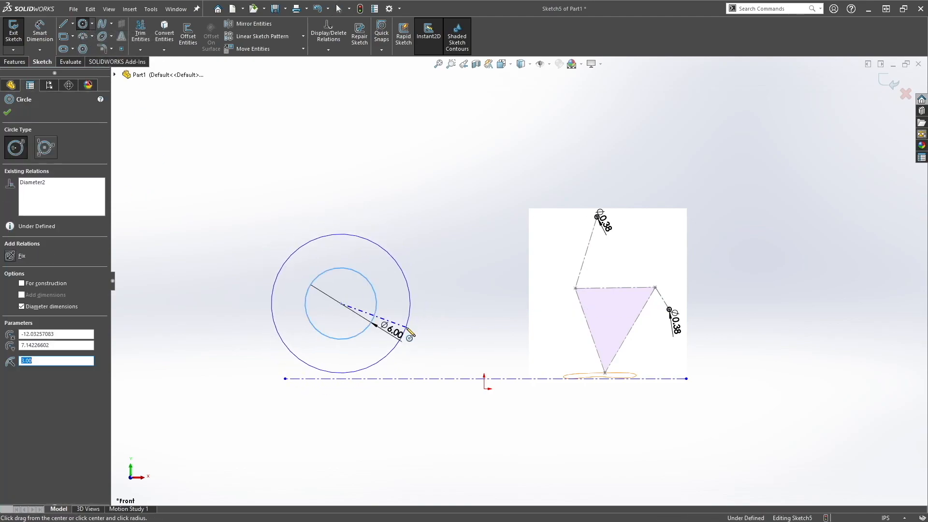
type("6")
key("Return")
key("Escape")
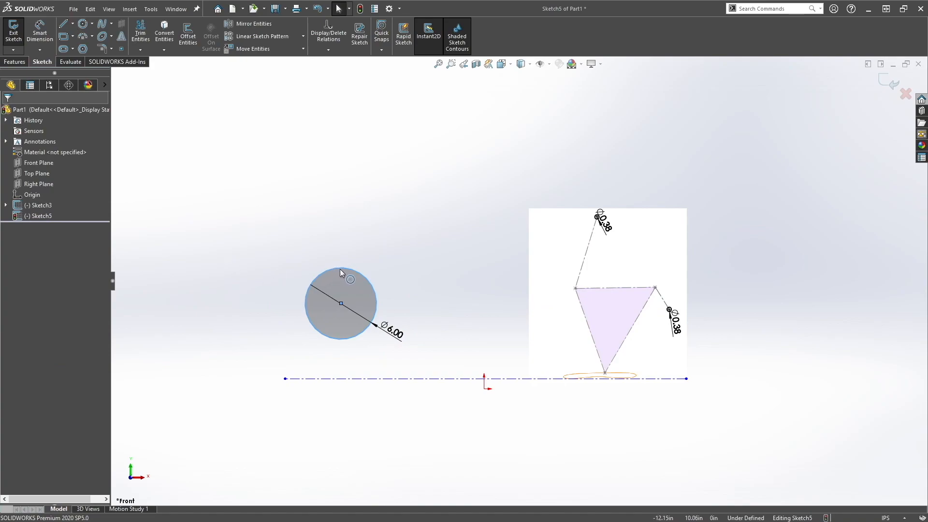
left_click(340, 269)
left_click(22, 242)
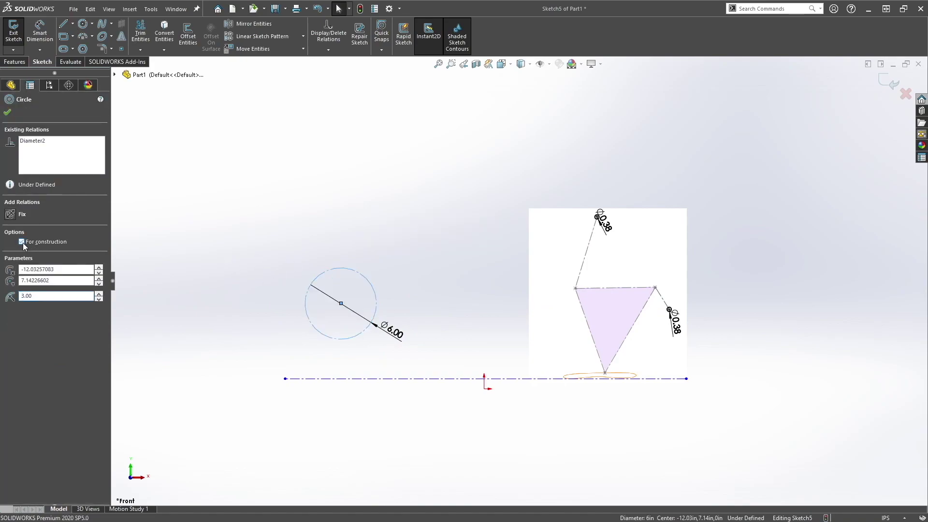
left_click(315, 203)
Add a Tangent relation between the 6.00 circle and the horizontal centerline.
mouse_move(340, 303)
left_mouse_down()
mouse_move(386, 303)
mouse_move(382, 316)
left_mouse_up()
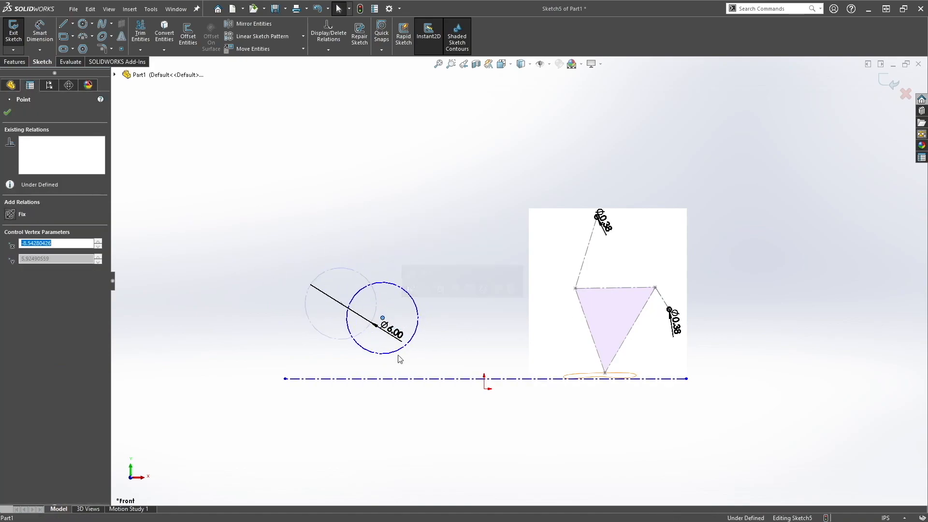
left_click(382, 317)
left_click(378, 382, "ctrl")
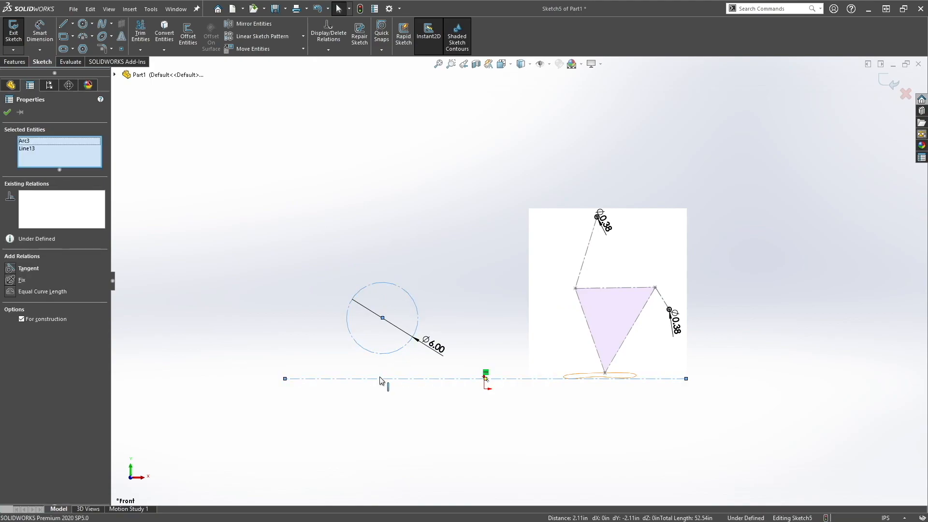
left_click(12, 269)
left_click(318, 211)
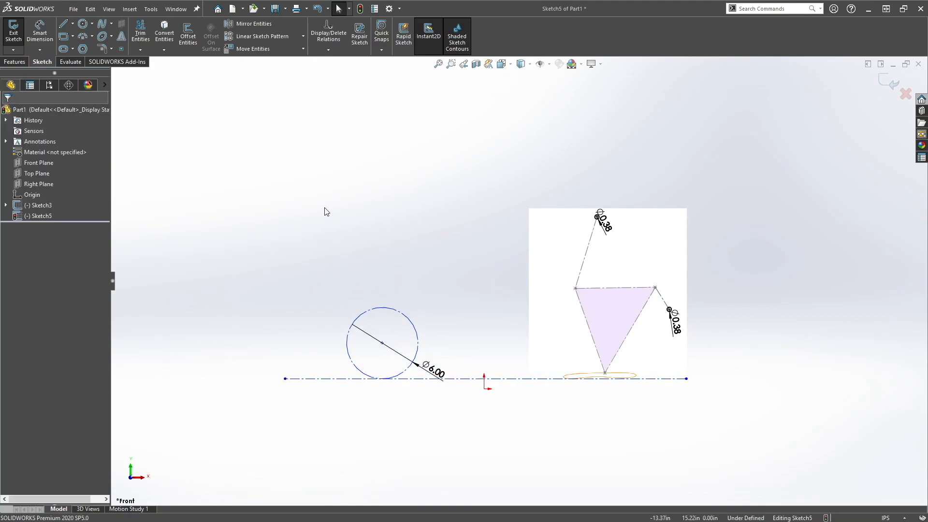
Slide the circle along the centerline to sit just left of the origin.
left_click(382, 342)
left_click_drag(387, 345, 435, 343)
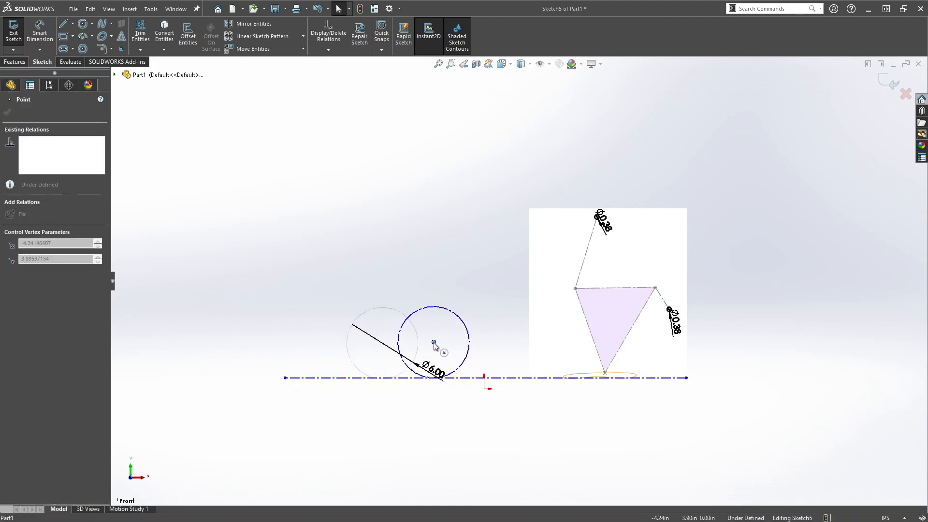
left_click_drag(435, 344, 457, 346)
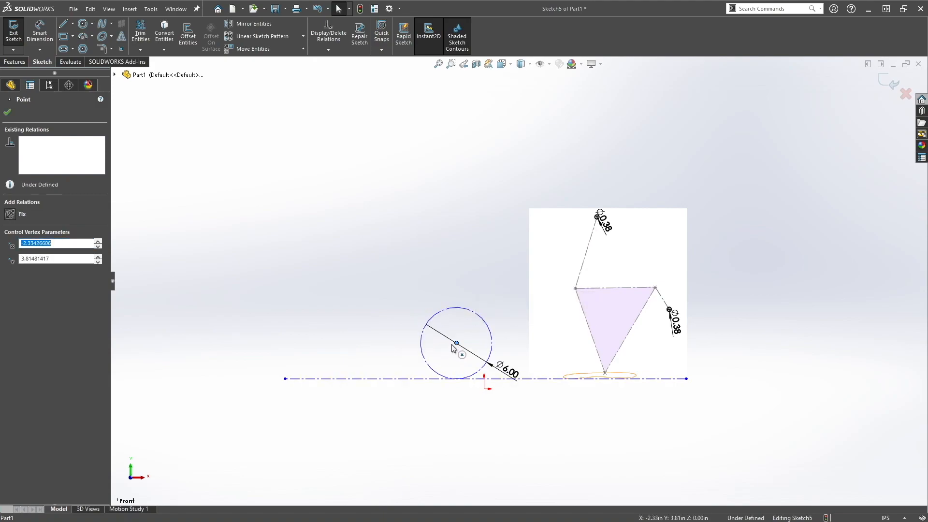
left_click_drag(455, 344, 425, 342)
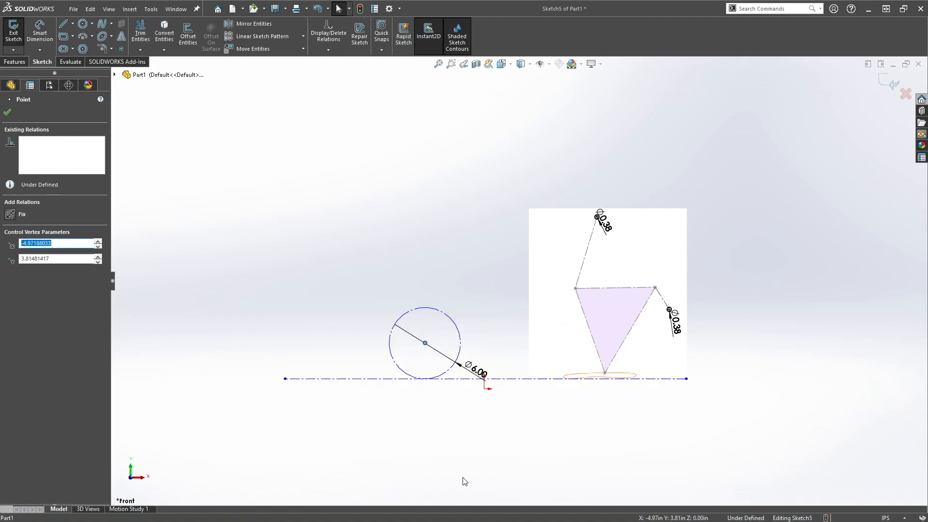
left_click(505, 433)
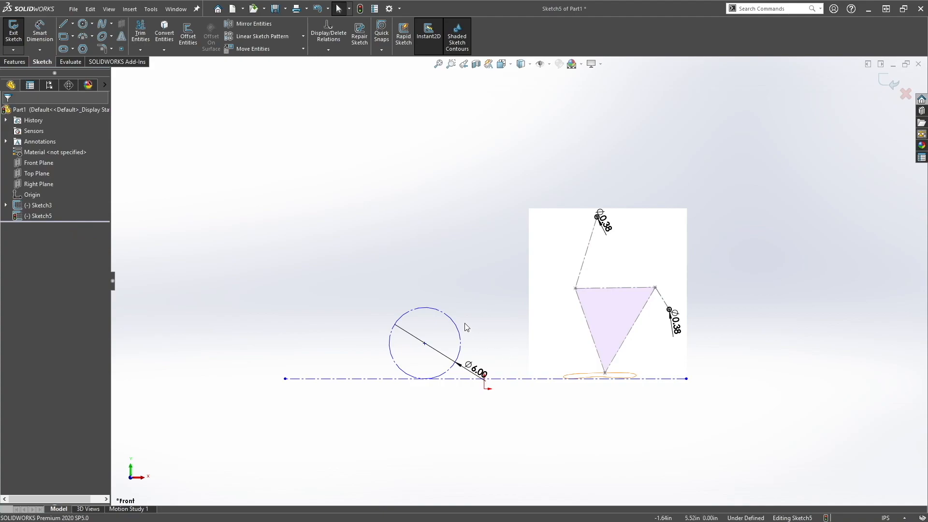
Sketch a 0.375 in circle centred on the 6.00 construction circle's centre point.
left_click(84, 27)
scroll(442, 346, "down", 3)
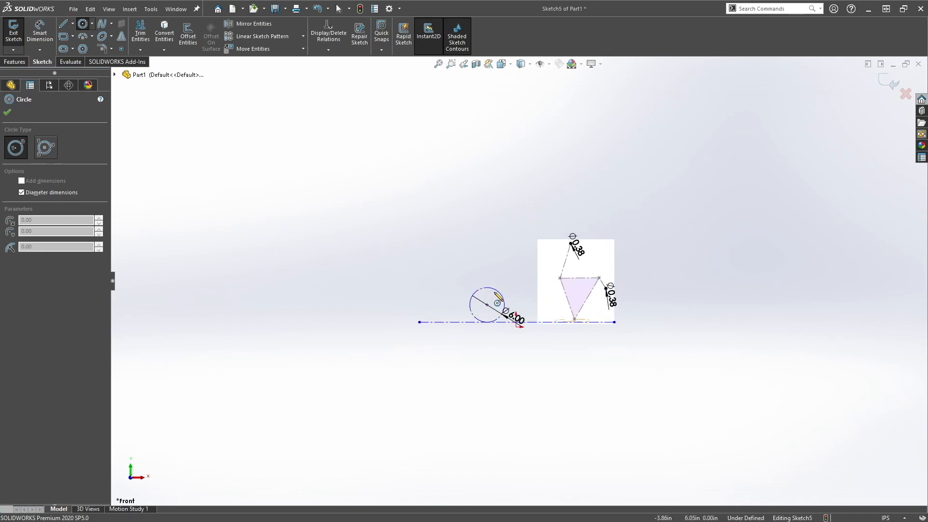
scroll(499, 333, "up", 6)
left_click_drag(472, 255, 495, 316)
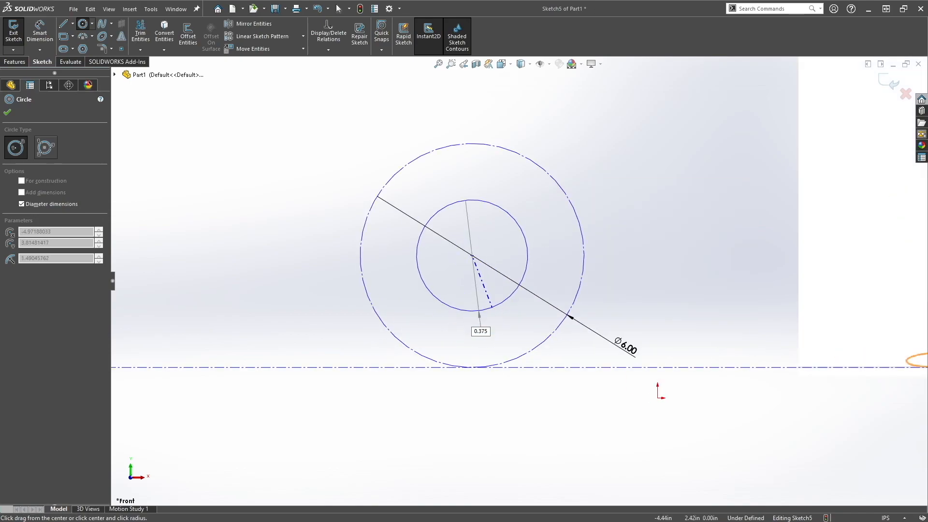
left_click(480, 311)
key("Escape")
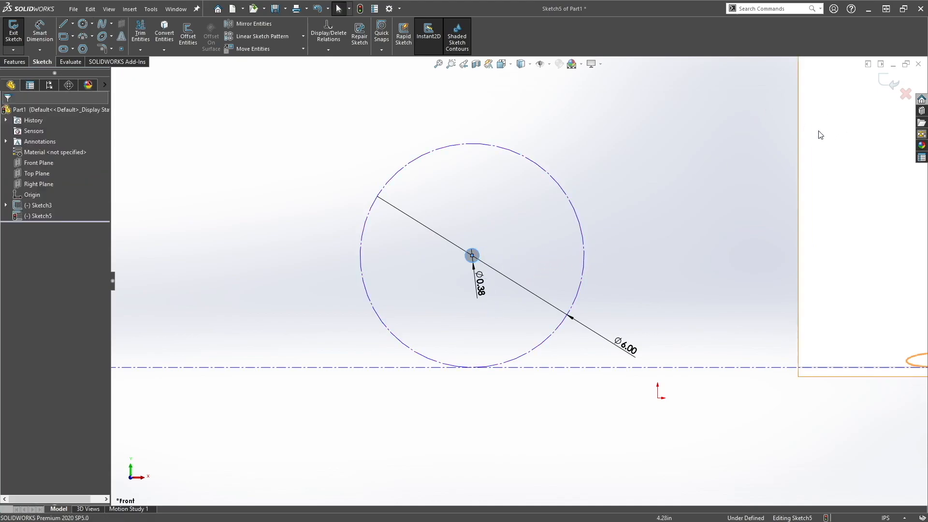
scroll(750, 118, "down", 4)
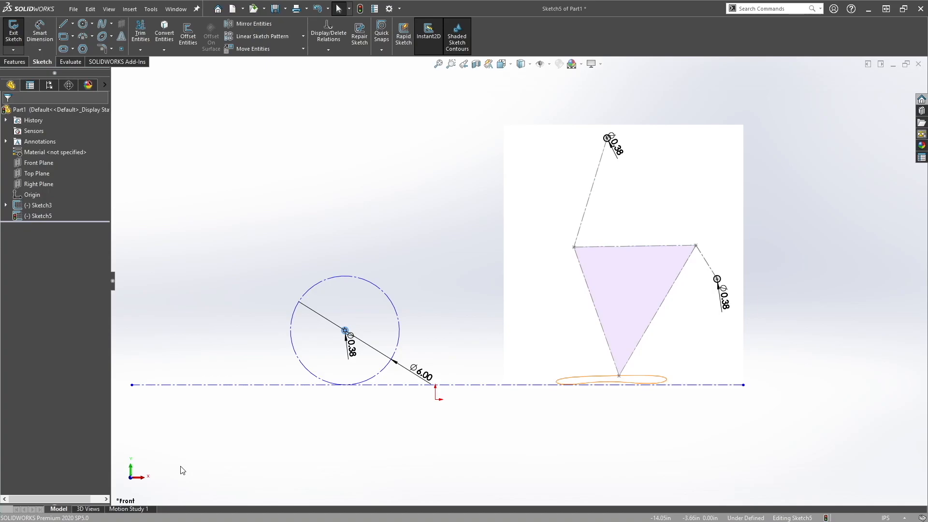
Insert the Cat image as a sketch picture, moved and enlarged to surround the wheel circle and linkage.
left_click(150, 9)
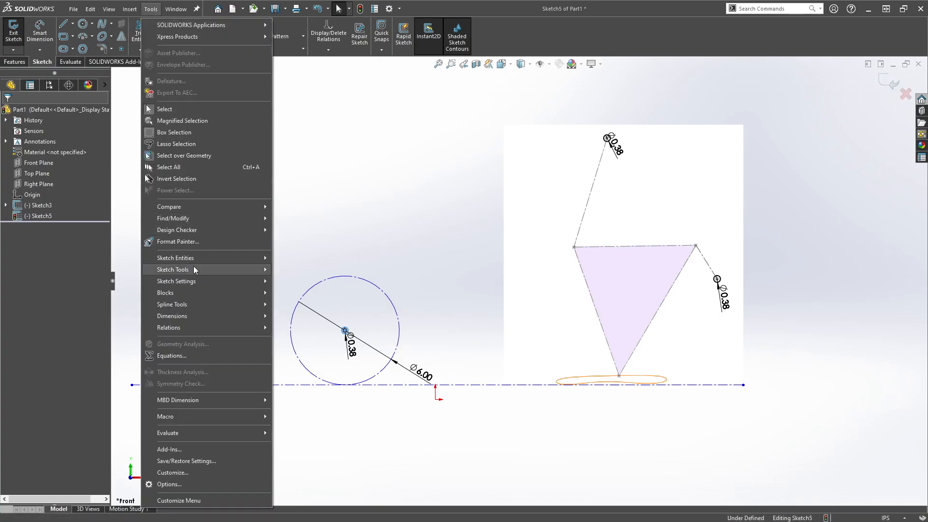
mouse_move(172, 269)
left_click(306, 475)
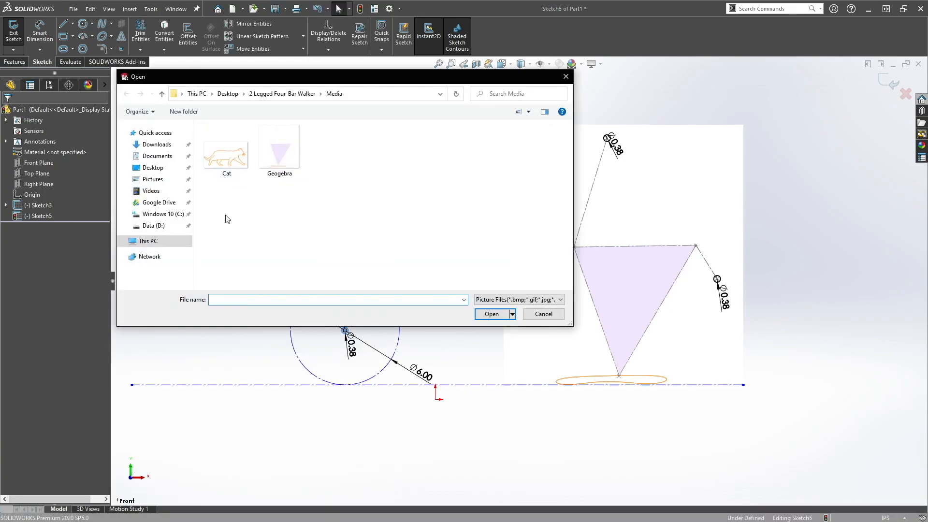
double_click(226, 156)
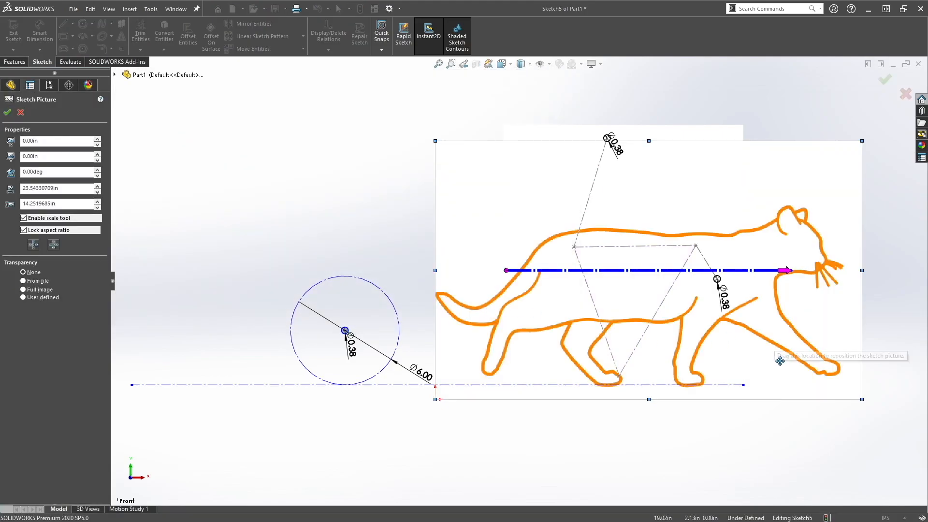
left_click_drag(743, 338, 635, 336)
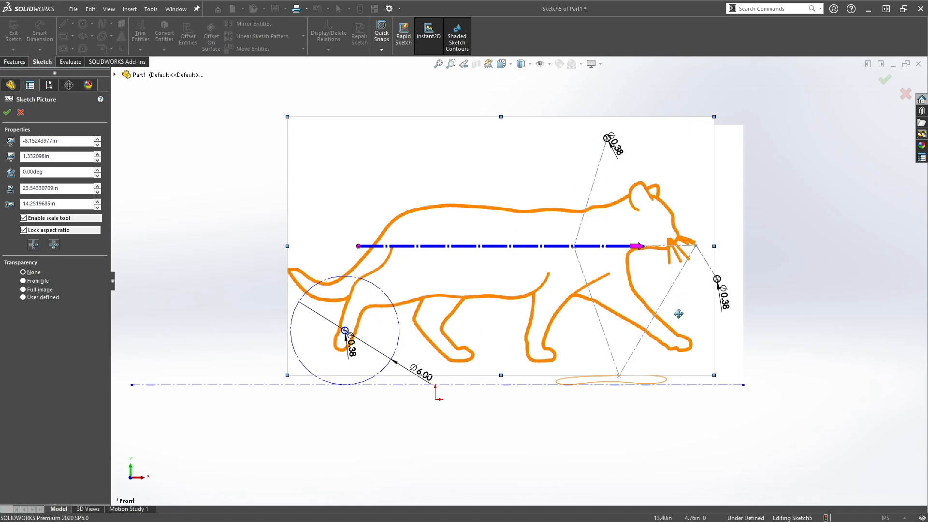
mouse_move(681, 319)
left_mouse_down()
mouse_move(668, 331)
mouse_move(836, 460)
mouse_move(782, 383)
mouse_move(866, 453)
mouse_move(753, 377)
left_mouse_up()
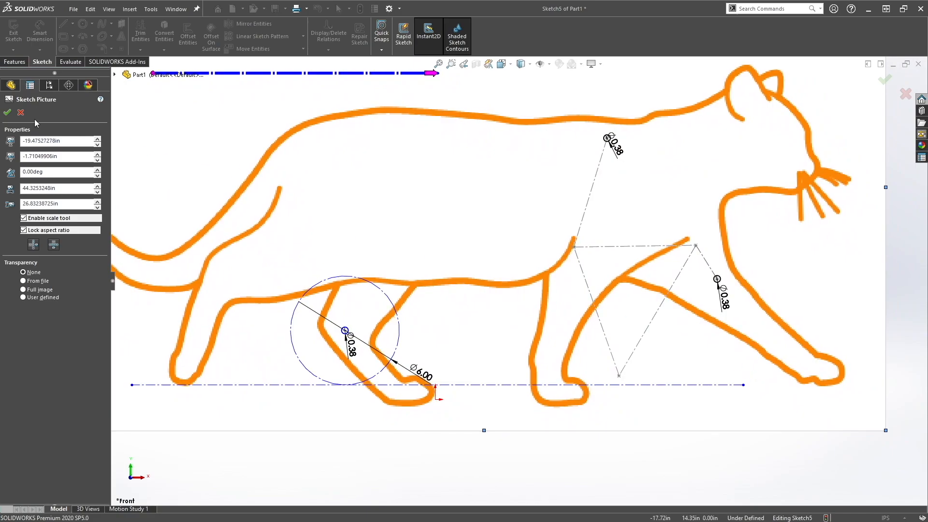
left_click(7, 113)
key("f")
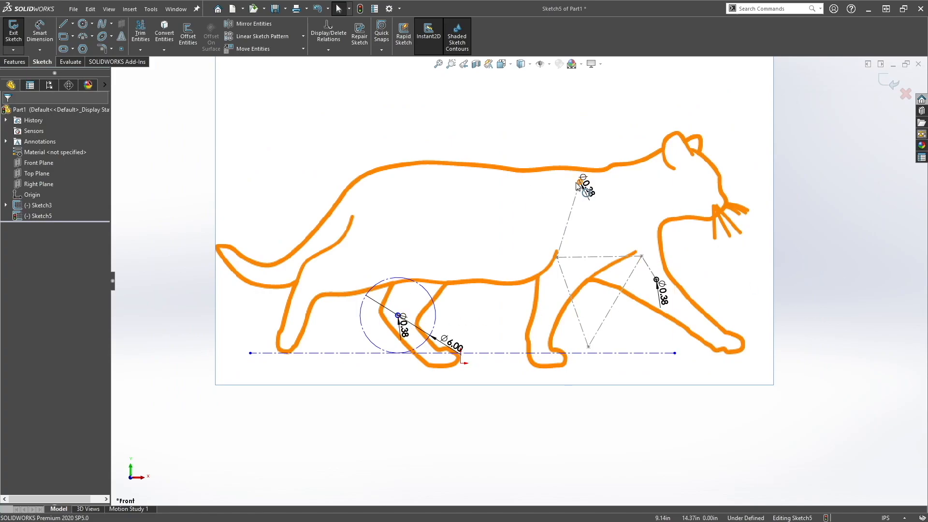
Start a spline on the cat's neck and trace it up over the head and both ears down to the back.
left_click_drag(674, 353, 518, 198)
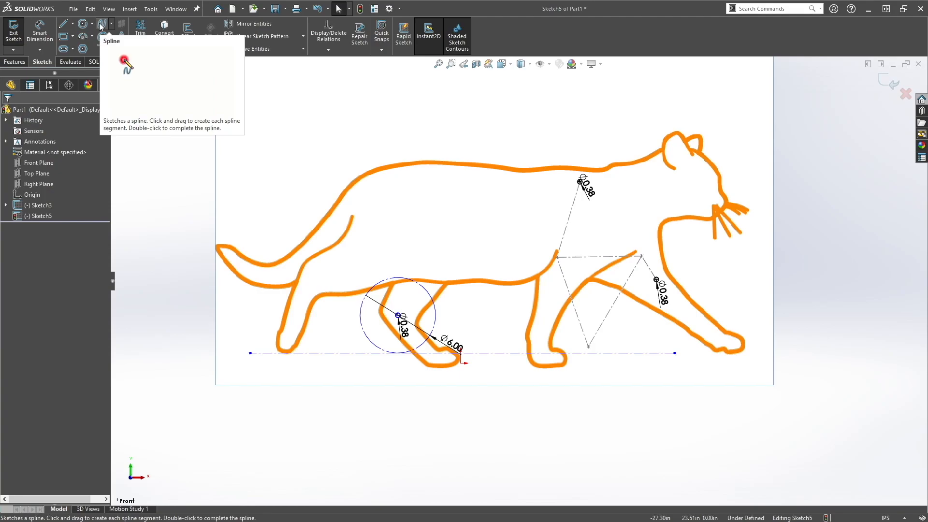
left_click_drag(518, 174, 674, 353)
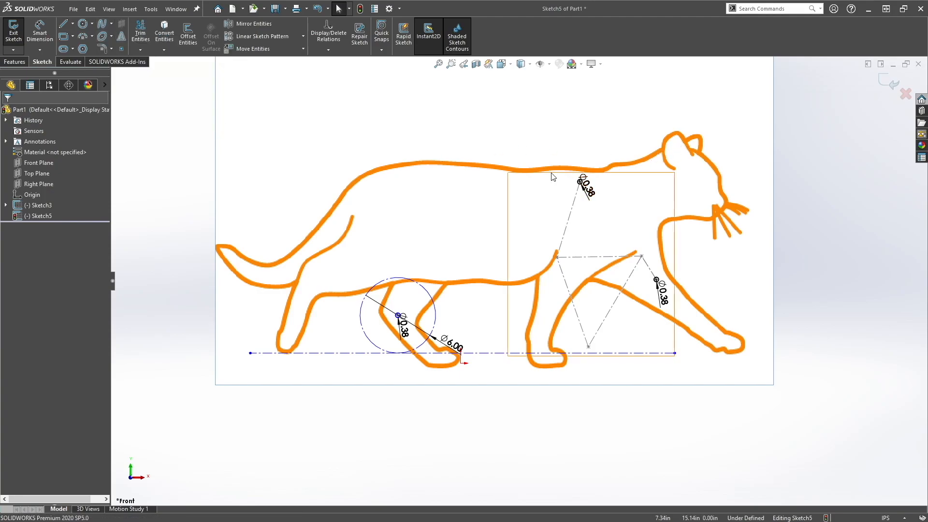
left_click_drag(507, 171, 675, 281)
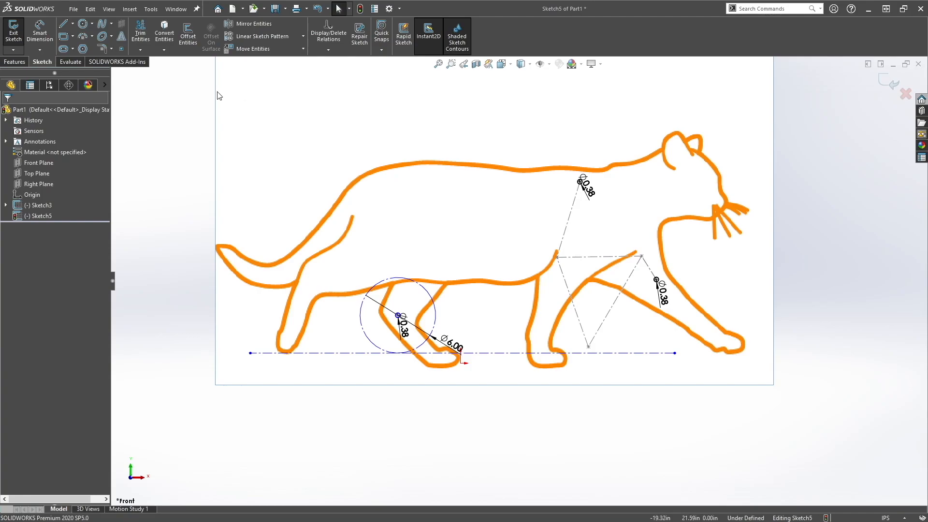
left_click(102, 23)
scroll(652, 163, "up", 2)
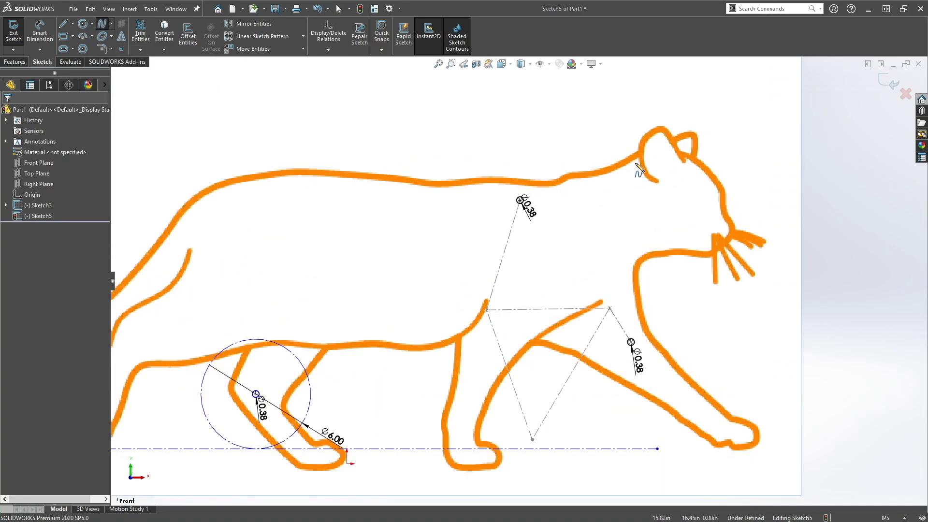
scroll(653, 174, "up", 2)
scroll(681, 199, "up", 2)
left_click(787, 300)
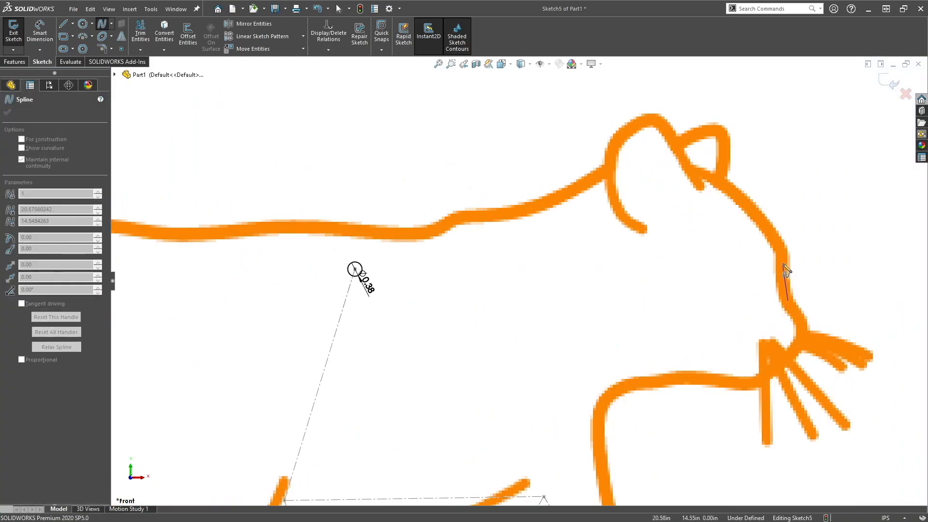
left_click(782, 263)
left_click(757, 216)
left_click(717, 180)
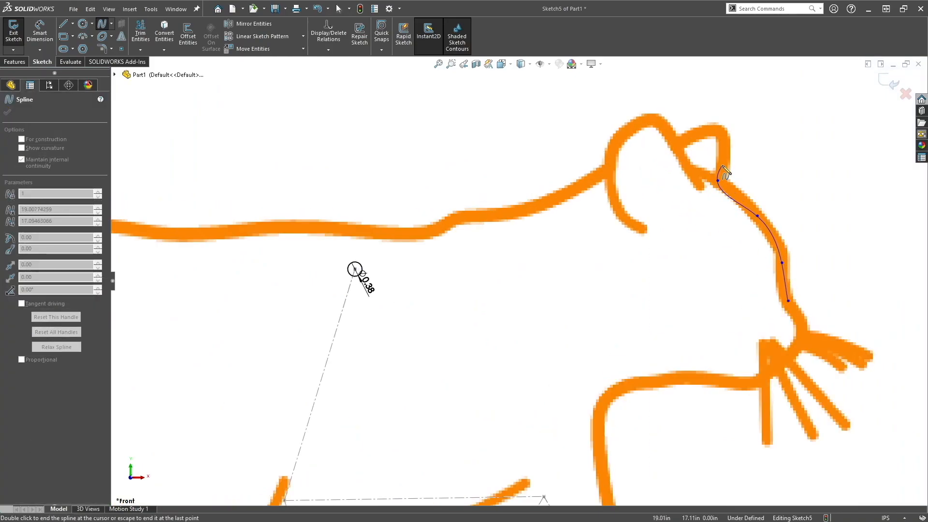
left_click(722, 161)
left_click(721, 136)
left_click(660, 119)
left_click(644, 124)
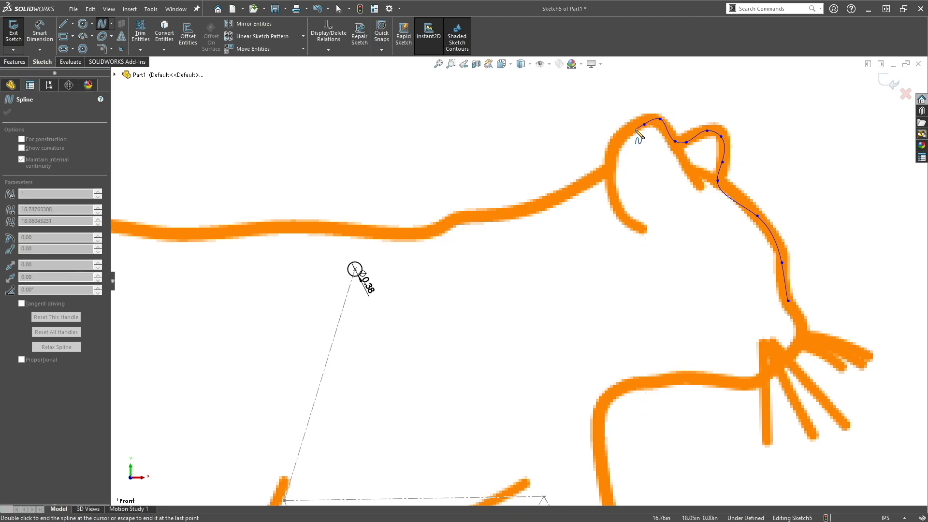
left_click(624, 139)
left_click(615, 163)
left_click(599, 180)
left_click(554, 197)
left_click(507, 211)
Continue the spline along the cat's back, over the rump and around the tail tip to the tail base.
left_click(463, 216)
left_click(439, 230)
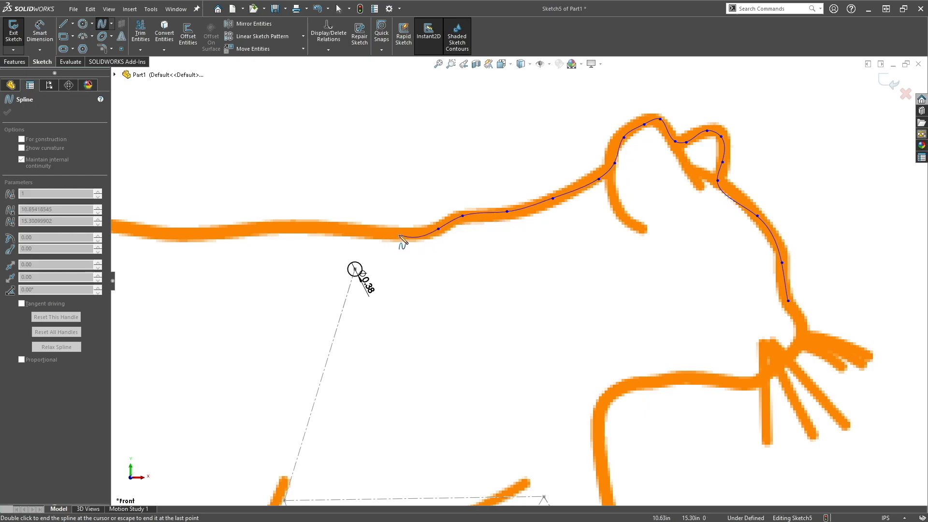
left_click(398, 234)
left_click(344, 234)
left_click(271, 231)
left_click(221, 233)
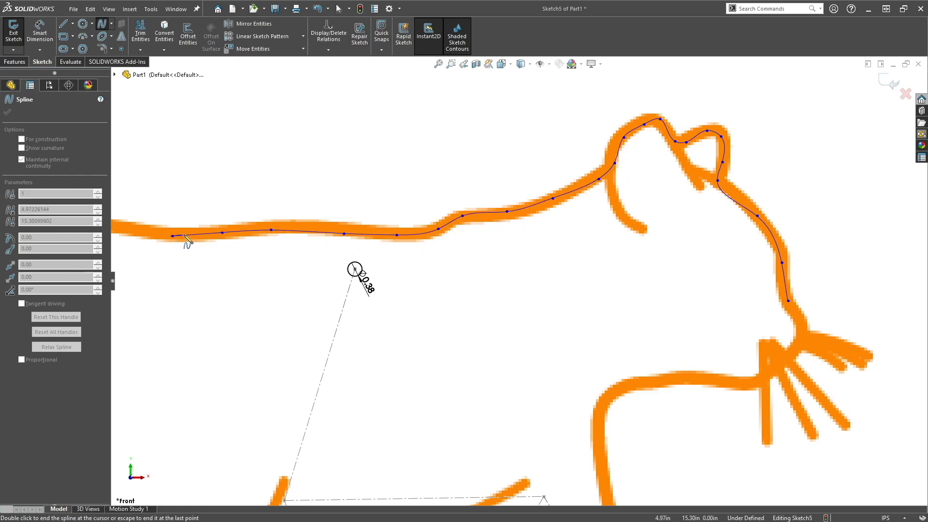
scroll(210, 245, "down", 3)
scroll(305, 254, "down", 3)
scroll(387, 272, "up", 3)
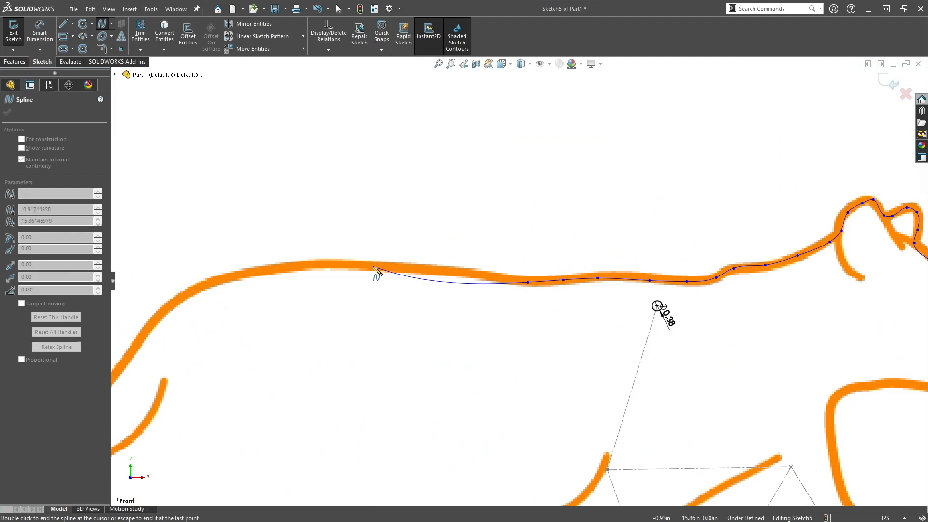
left_click(373, 267)
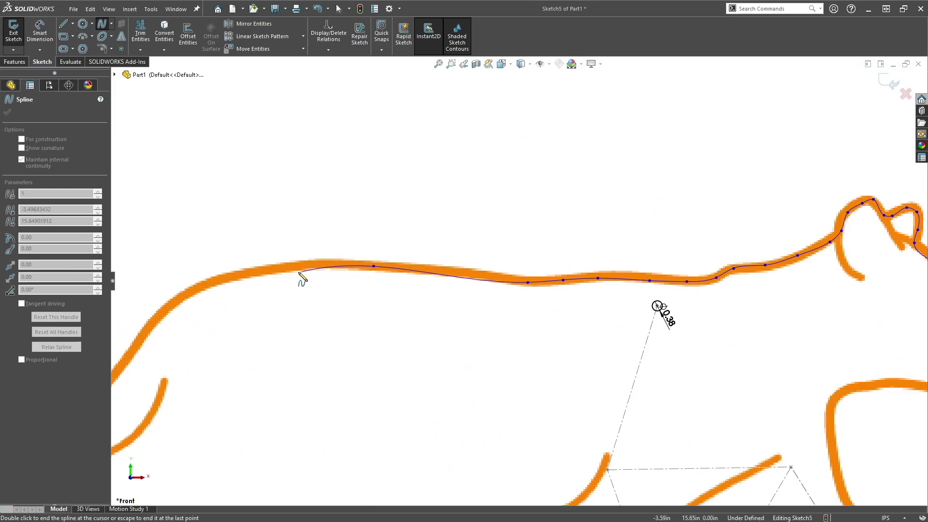
left_click(260, 272)
left_click(168, 305)
scroll(179, 313, "down", 3)
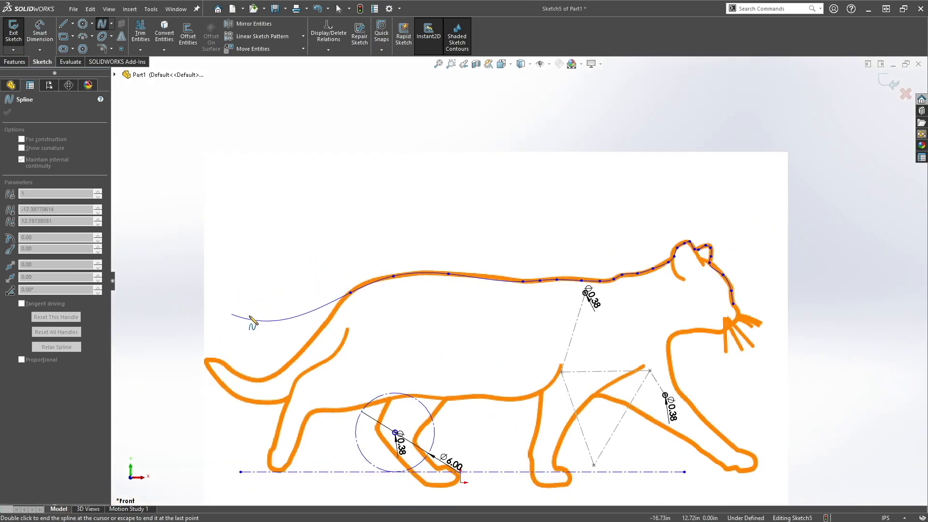
scroll(348, 318, "up", 3)
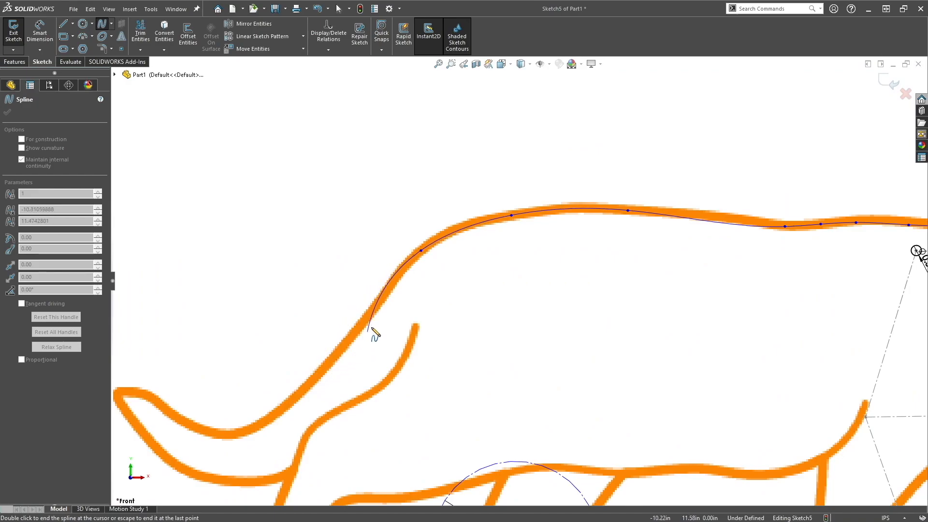
left_click(363, 330)
left_click(299, 398)
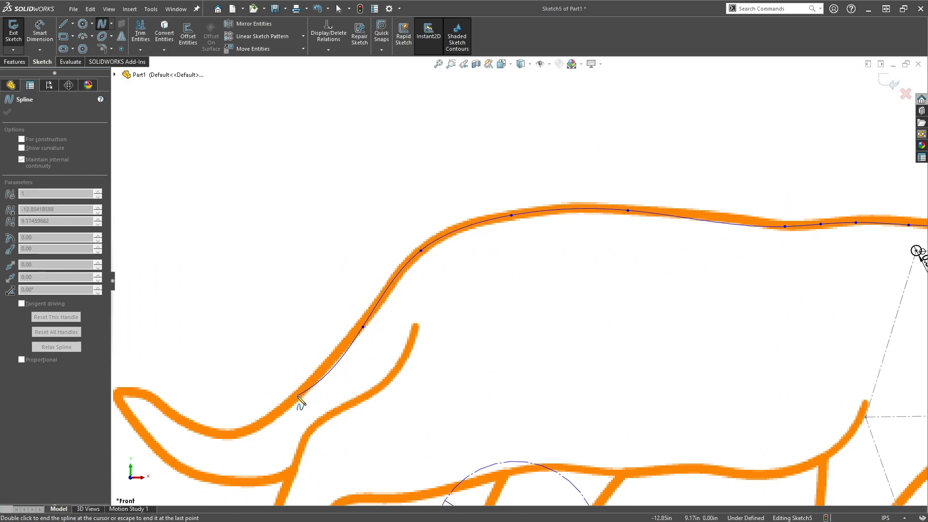
left_click(240, 434)
left_click(202, 431)
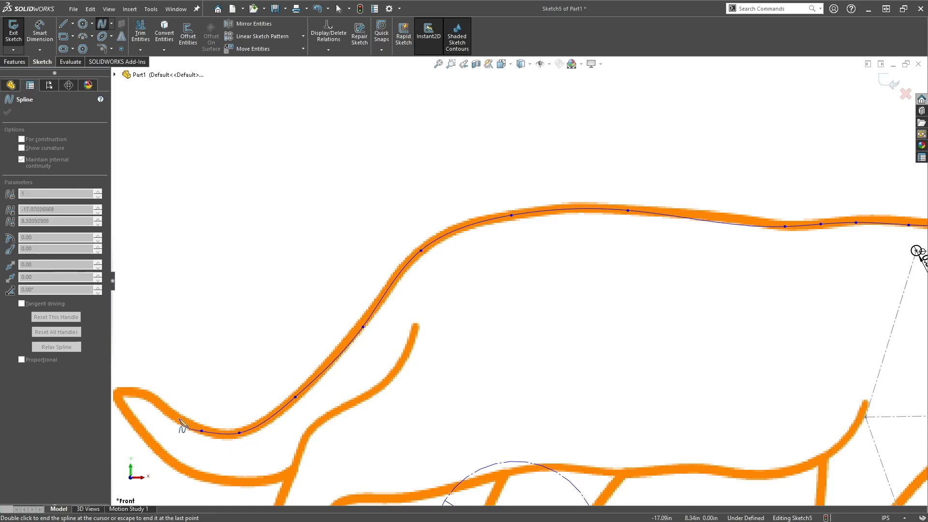
left_click(181, 421)
left_click(163, 406)
left_click(148, 395)
left_click(125, 411)
left_click(149, 441)
left_click(190, 475)
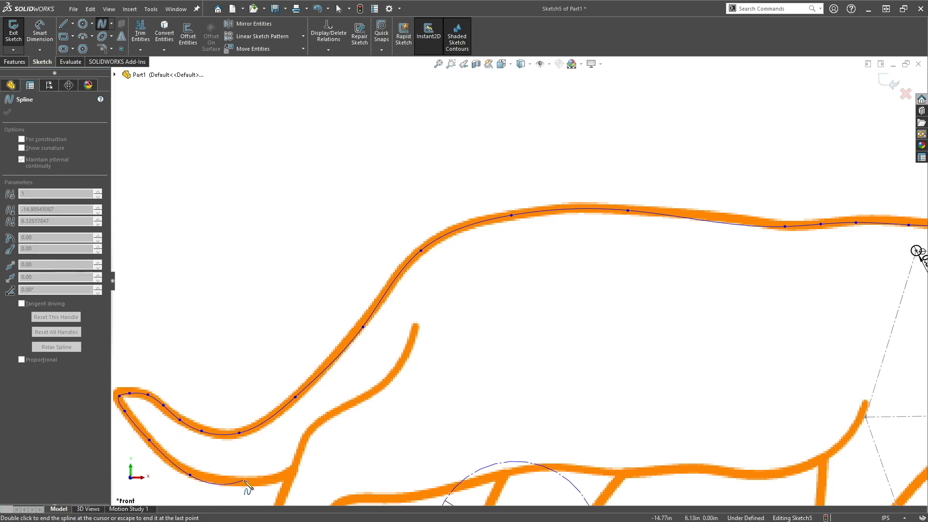
left_click(252, 481)
scroll(285, 486, "down", 1)
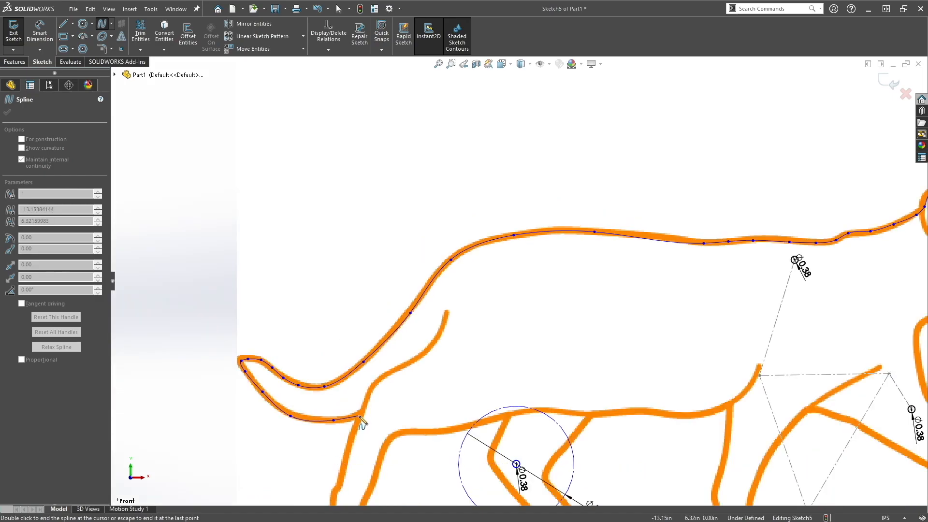
Trace the inner tail line, around the hind leg pivot and up onto the belly line.
left_click(360, 418)
left_click(372, 389)
left_click(403, 368)
left_click(432, 349)
left_click(447, 317)
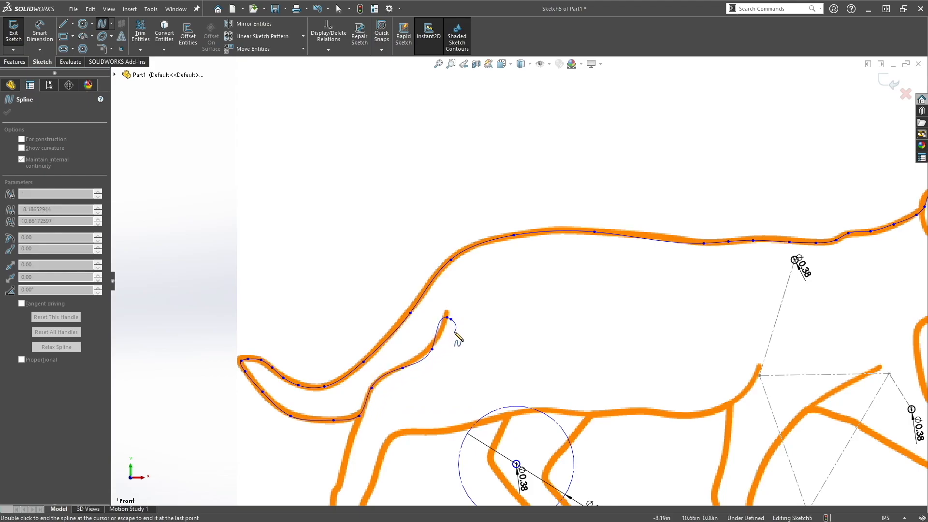
left_click(454, 331)
left_click(456, 363)
left_click(453, 393)
left_click(455, 423)
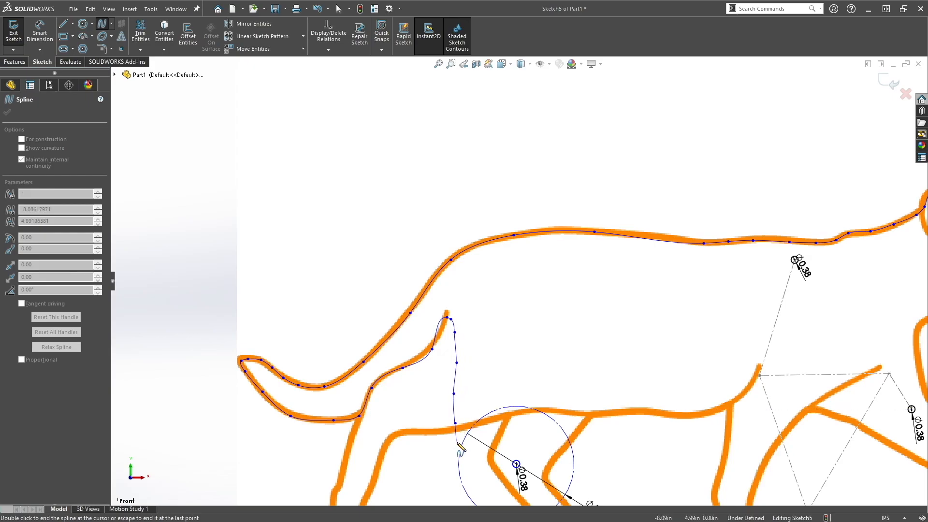
left_click(468, 461)
left_click(492, 471)
left_click(545, 474)
left_click(562, 458)
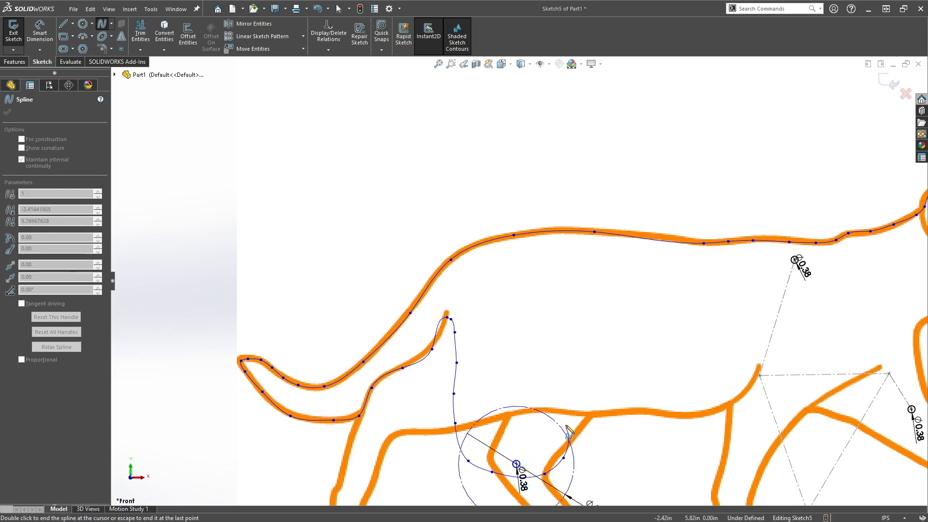
left_click(566, 418)
left_click(587, 410)
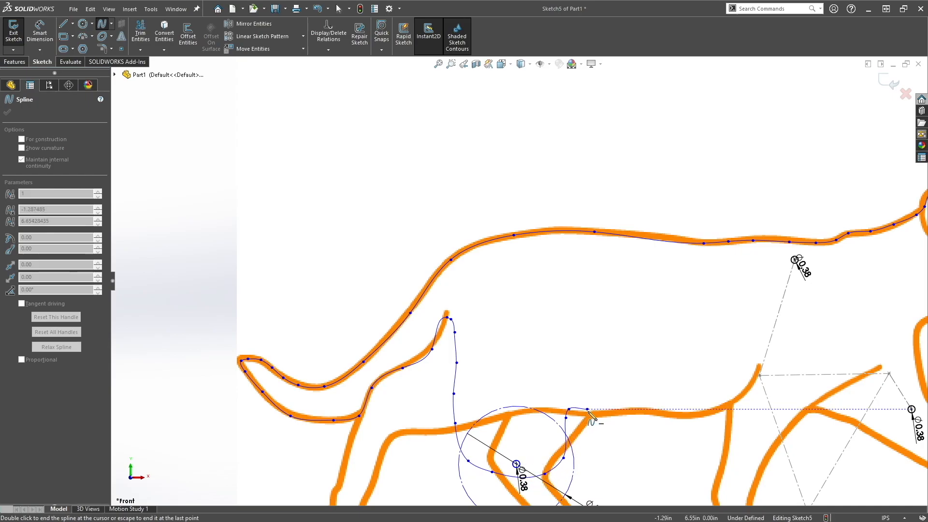
scroll(637, 420, "down", 4)
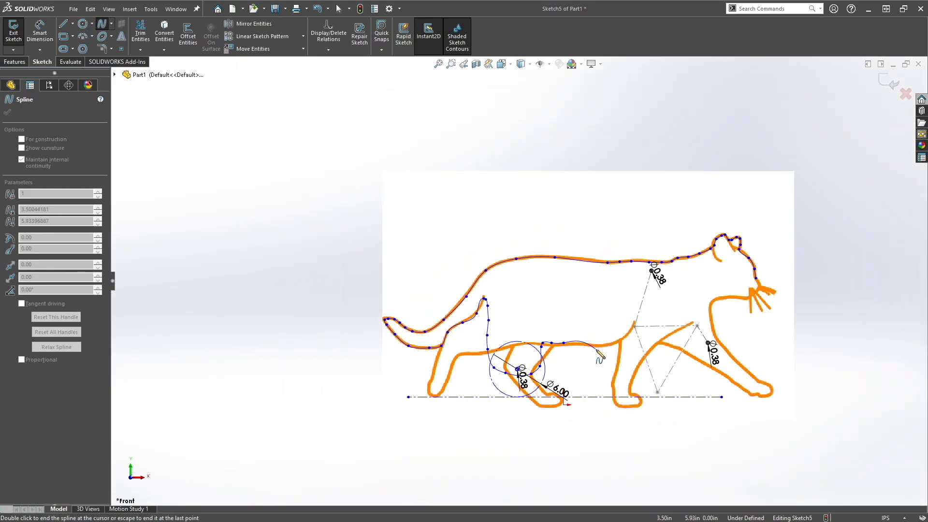
scroll(572, 349, "up", 2)
scroll(551, 326, "up", 2)
Trace the belly, front leg, chest and neck, then finish the cat outline spline.
left_click(528, 310)
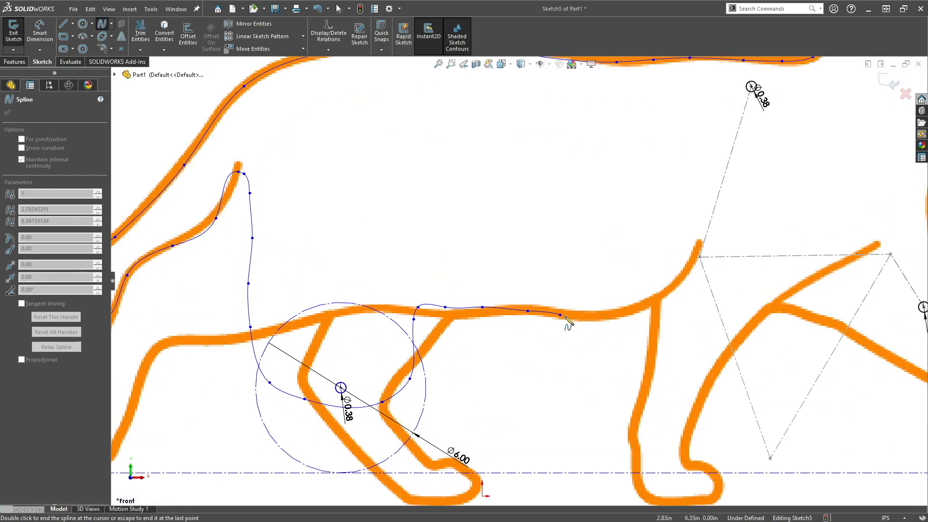
left_click(560, 314)
left_click(605, 315)
left_click(658, 299)
scroll(696, 269, "down", 3)
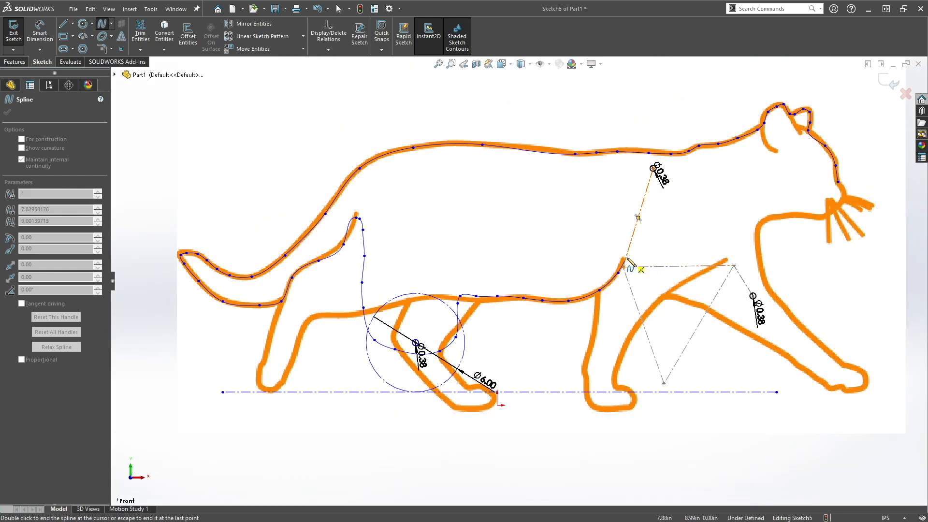
left_click(635, 257)
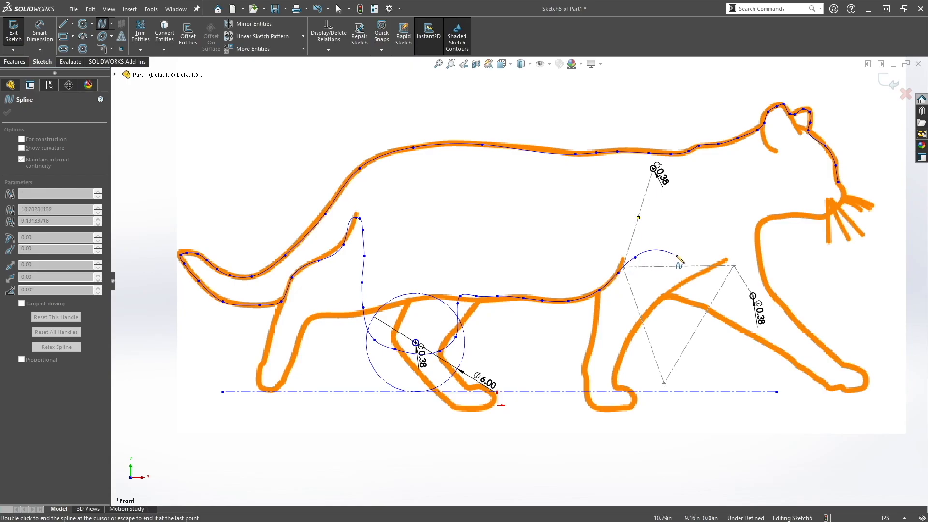
left_click(677, 265)
left_click(698, 289)
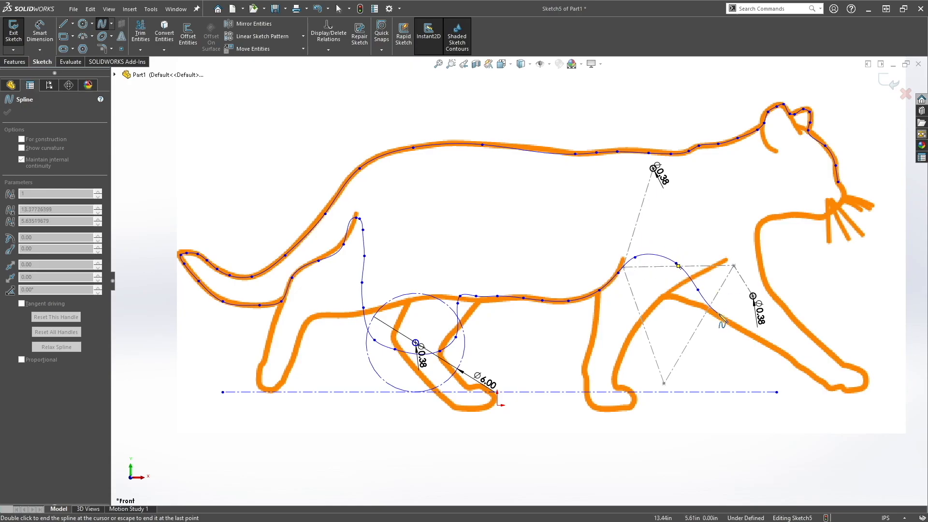
left_click(724, 316)
left_click(769, 329)
left_click(793, 316)
left_click(771, 288)
left_click(761, 237)
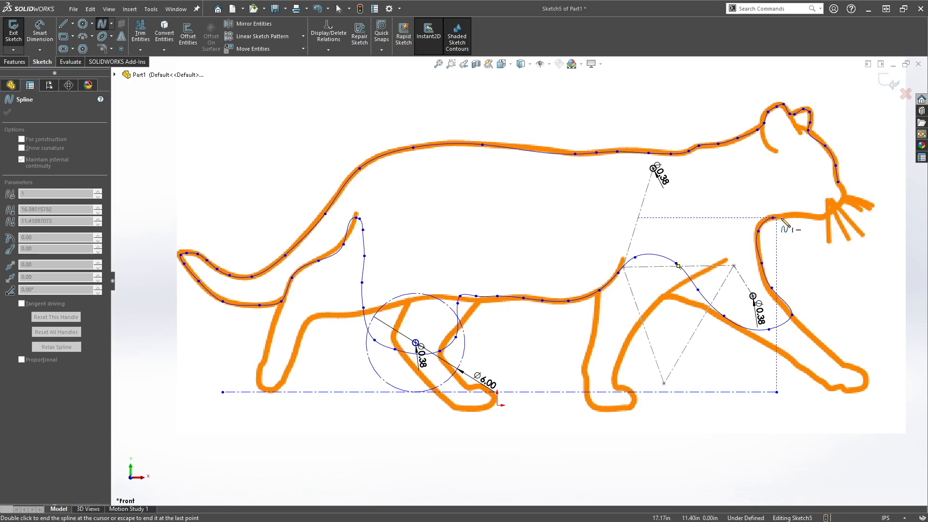
left_click(775, 217)
left_click(801, 216)
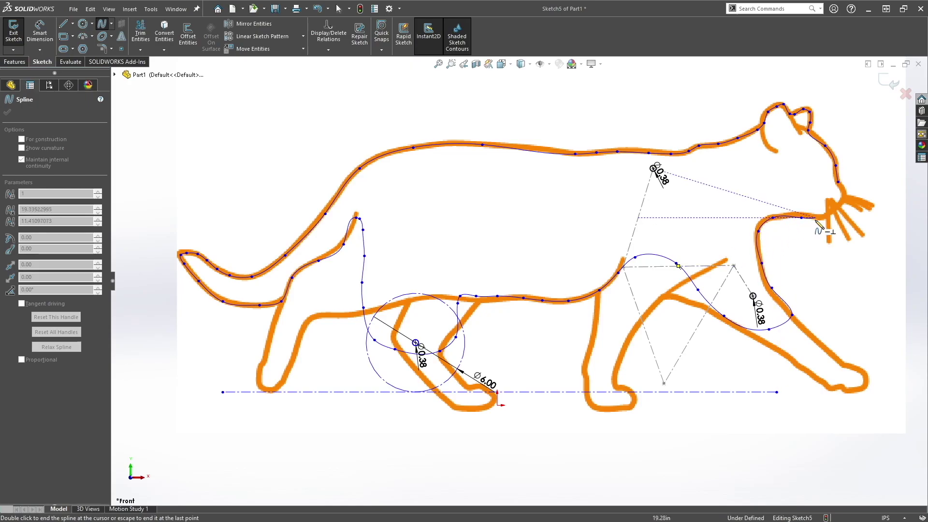
double_click(841, 194)
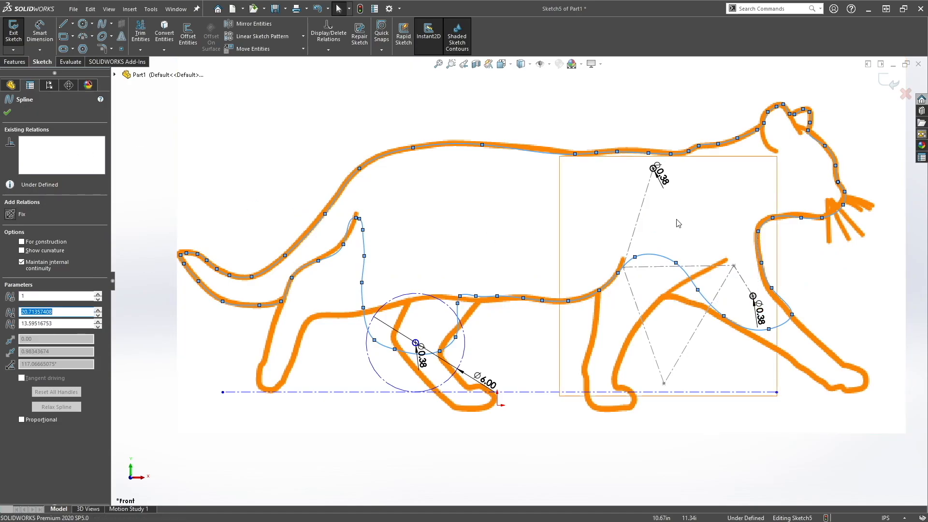
Exit the sketch and extrude the cat outline 0.25 in into a solid plate with pivot holes.
left_click(890, 85)
left_click(14, 61)
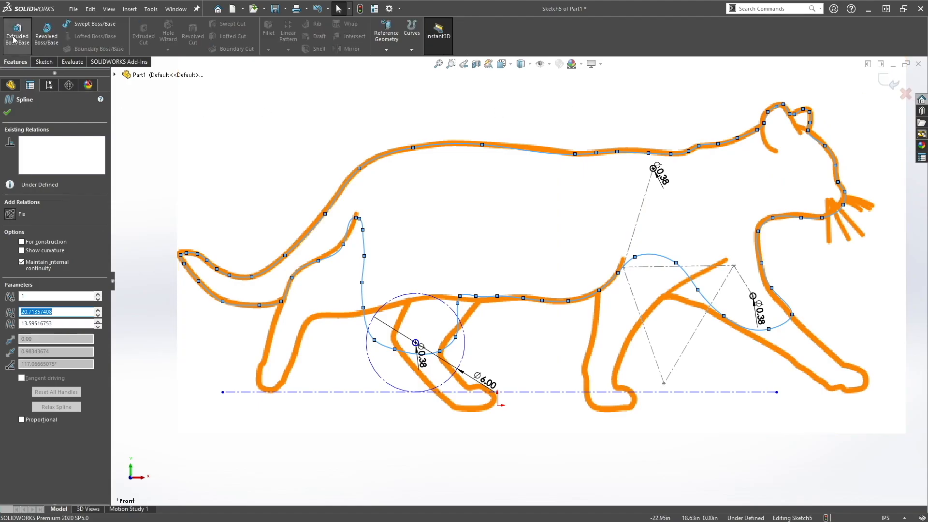
left_click(17, 35)
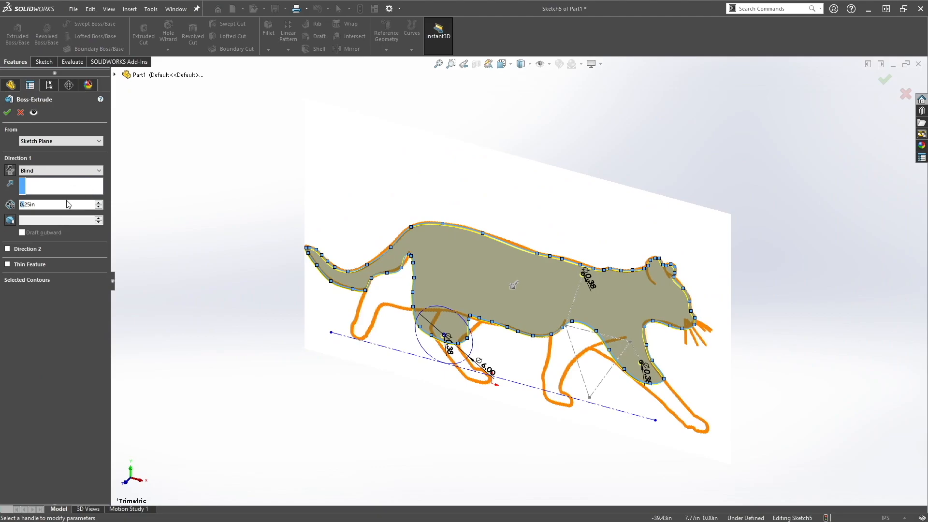
left_click(7, 113)
scroll(574, 305, "down", 4)
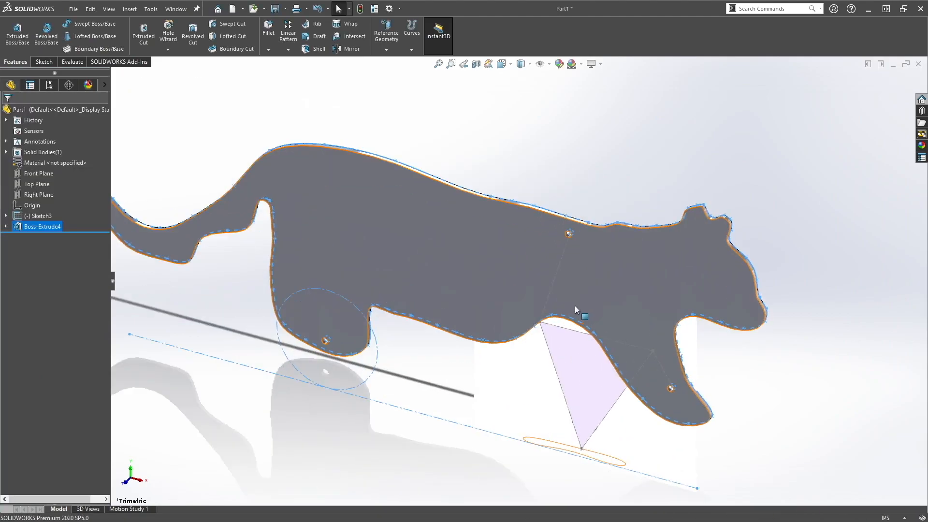
middle_click_drag(586, 280, 599, 248)
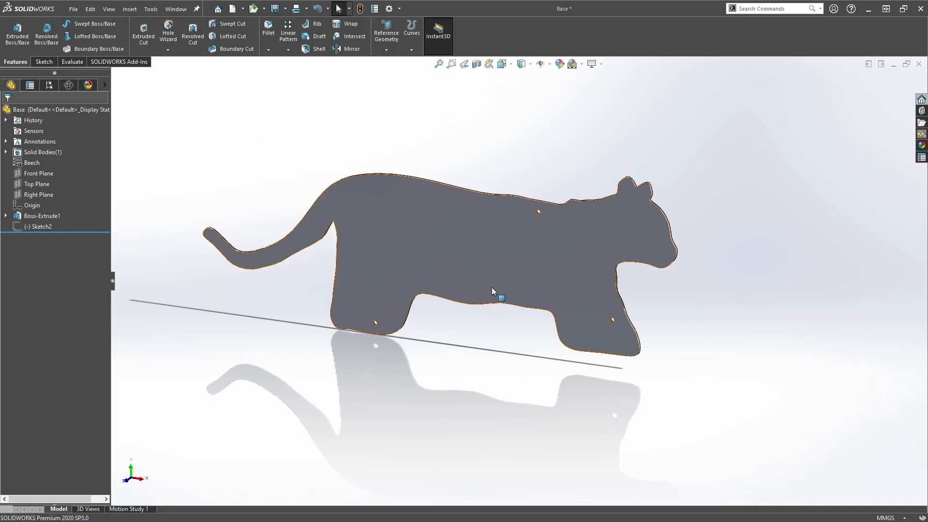
Give the whole Base part the unfinished birch 2d appearance from Organic > Wood > Birch.
right_click(496, 238)
left_click(571, 211)
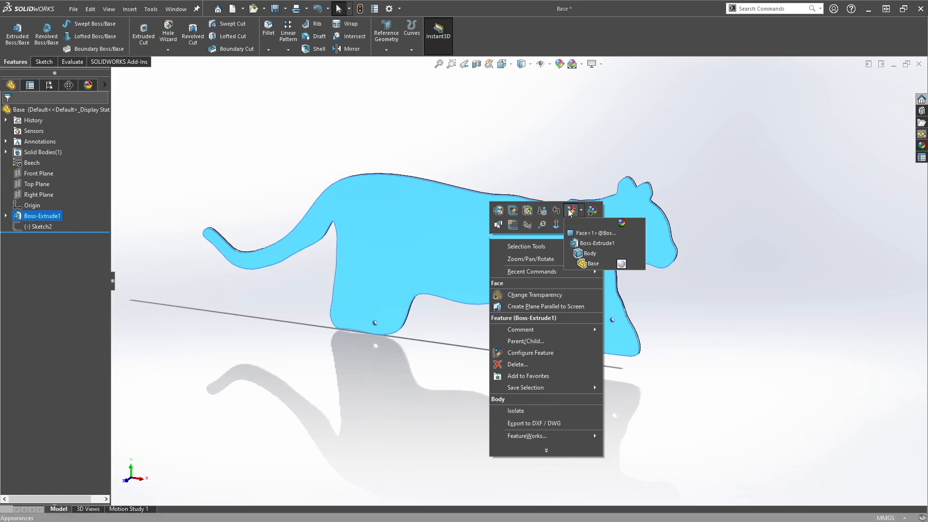
left_click(620, 264)
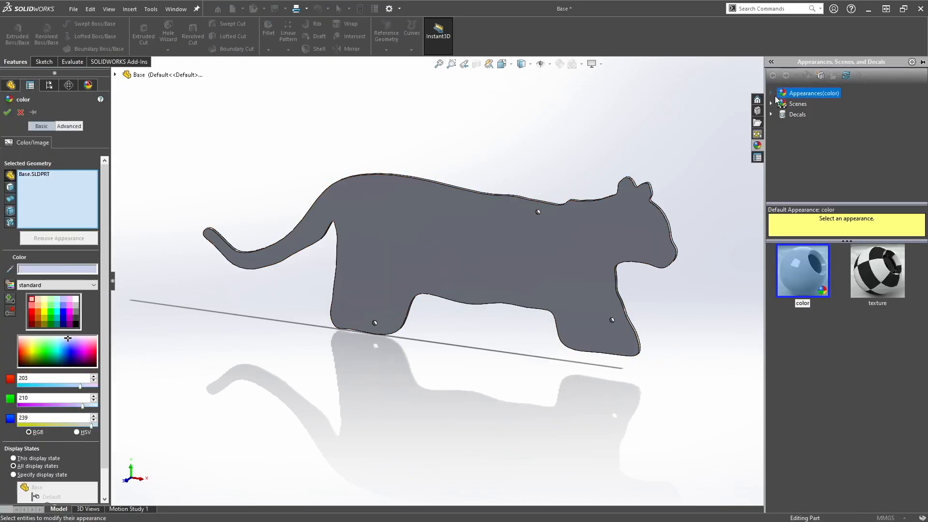
left_click(776, 93)
scroll(800, 135, "down", 2)
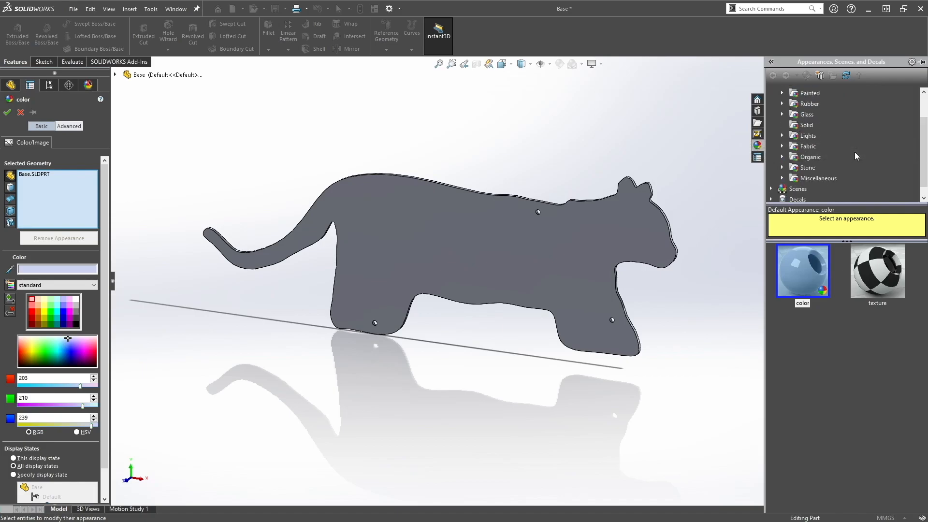
left_click(783, 156)
left_click(808, 137)
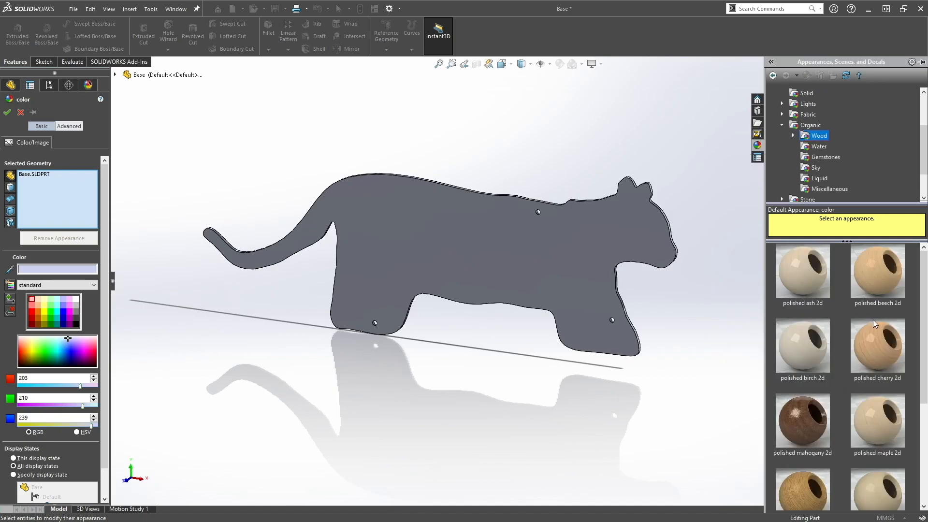
scroll(873, 319, "down", 1)
scroll(873, 320, "up", 1)
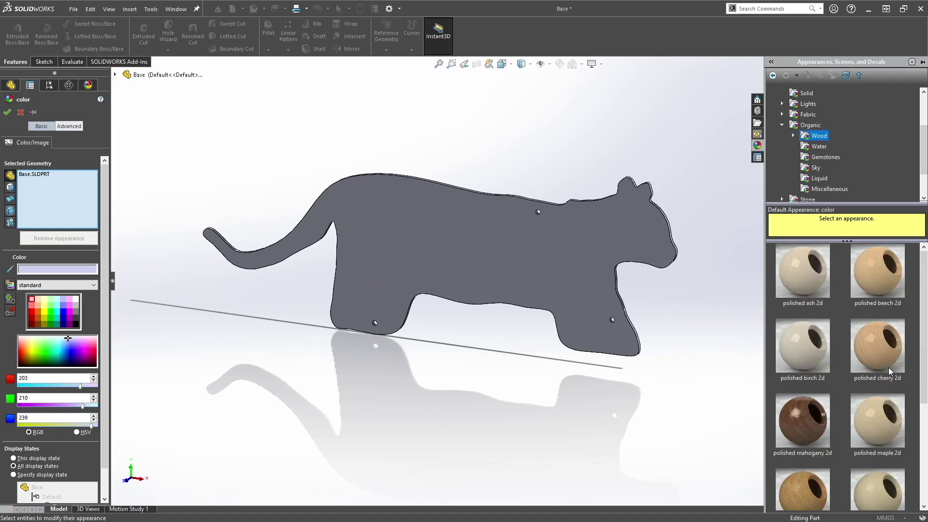
left_click(795, 135)
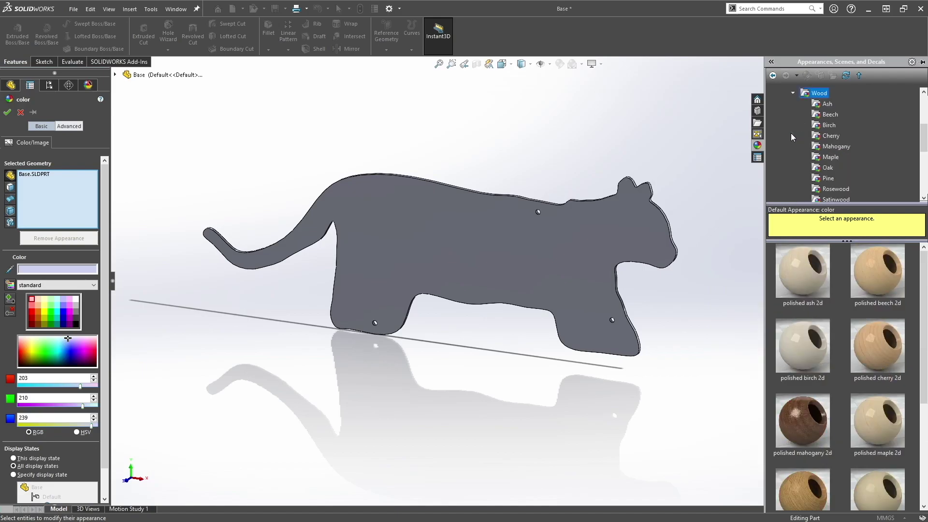
left_click(829, 125)
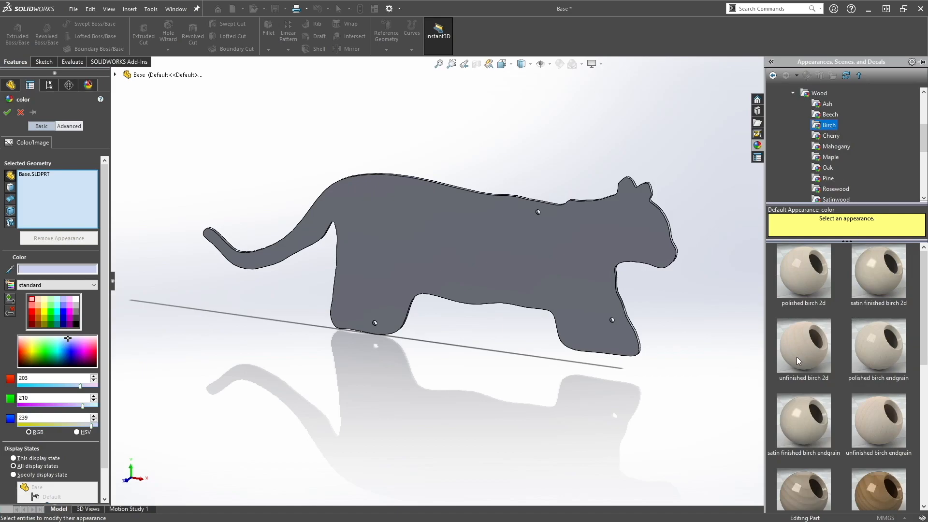
mouse_move(803, 346)
left_click(809, 340)
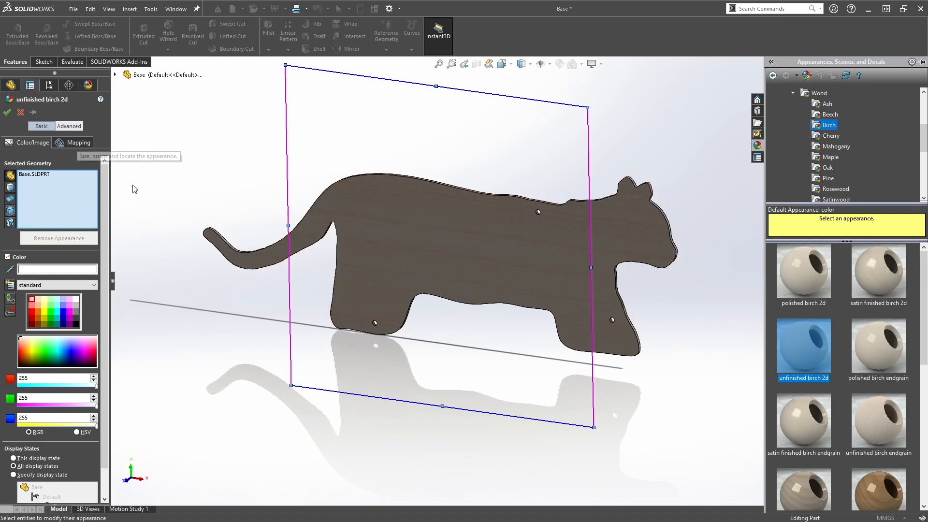
Make the wood grain texture mapping smaller and accept the birch appearance.
left_click(75, 142)
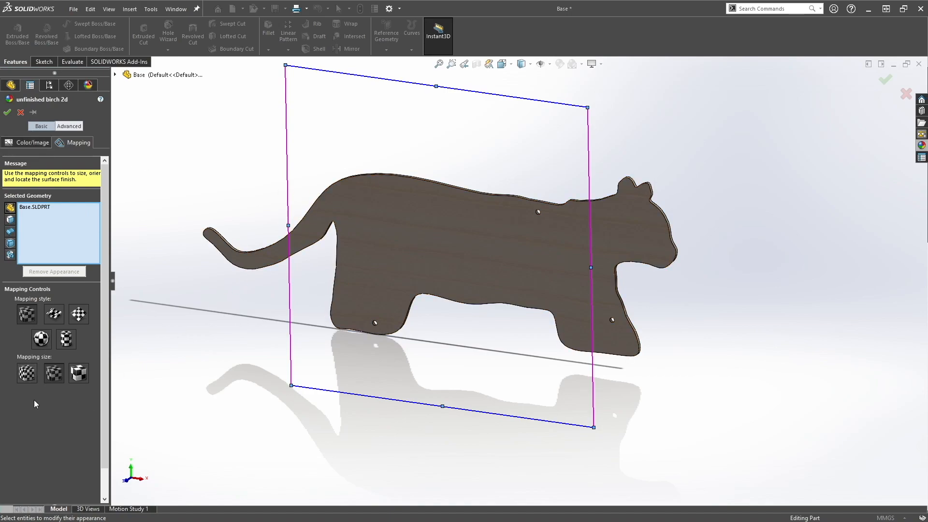
left_click(27, 373)
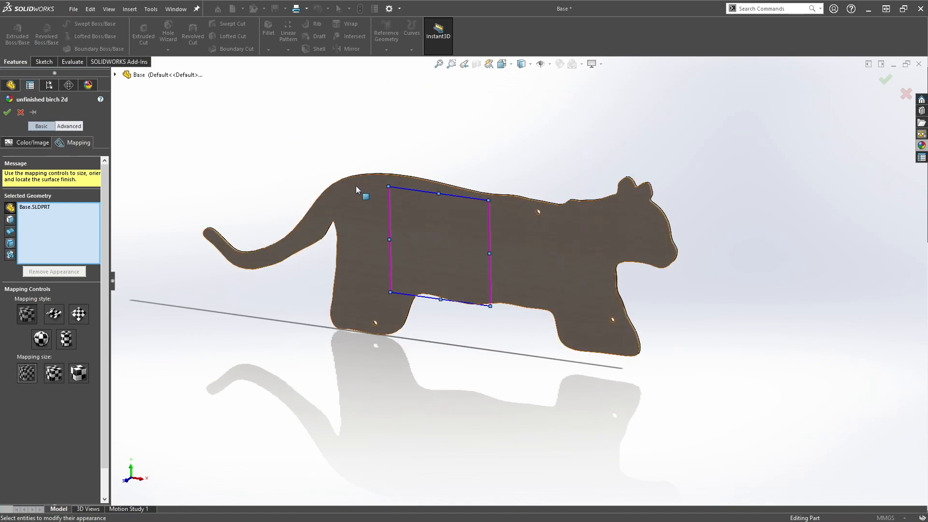
left_click(7, 112)
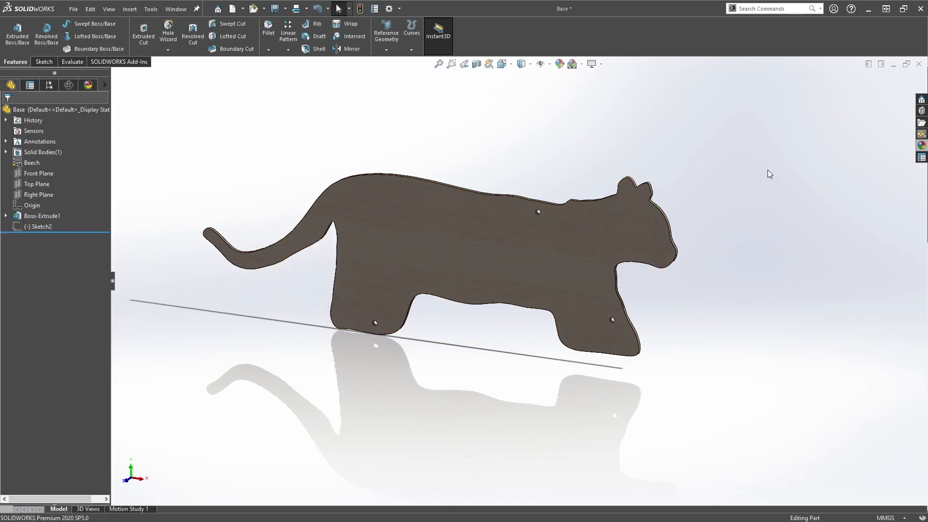
Orbit the wooden plate, then set the Front view to show it face-on with its three pivot holes.
mouse_move(769, 174)
middle_mouse_down()
mouse_move(726, 210)
mouse_move(637, 217)
mouse_move(600, 268)
mouse_move(770, 265)
middle_mouse_up()
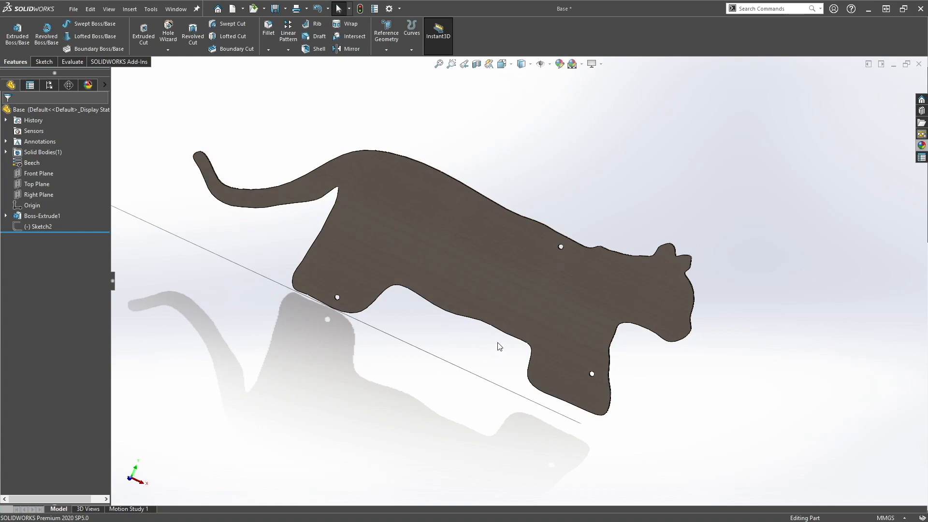
key("ctrl+1")
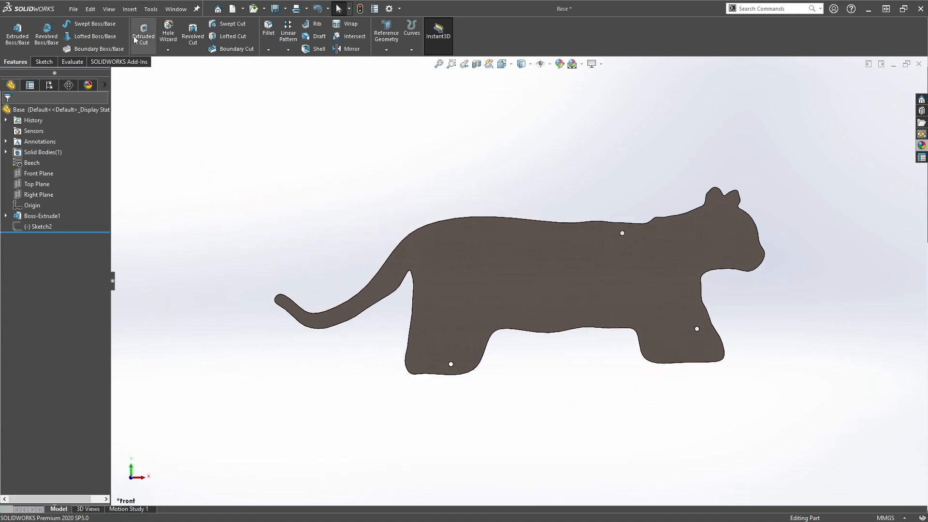
Save the part as Base, overwriting the existing file.
left_click(73, 9)
left_click(101, 128)
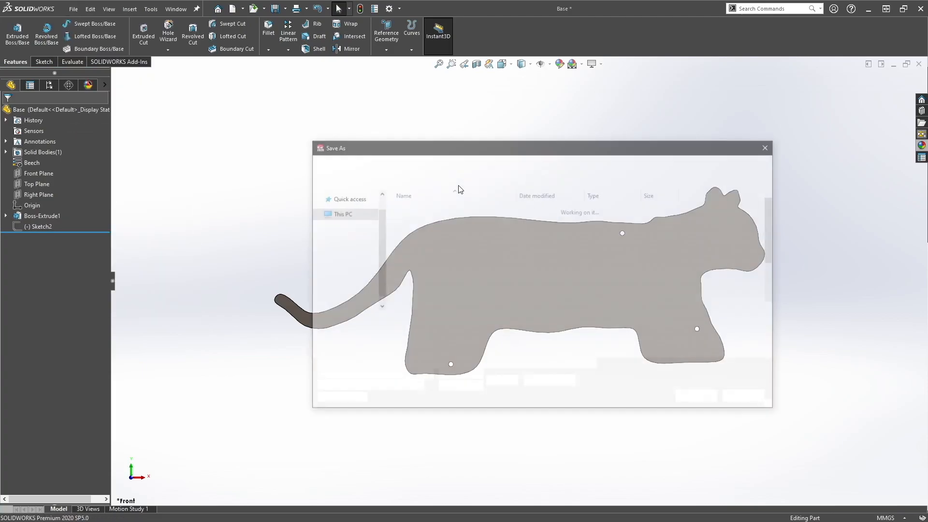
type("Base")
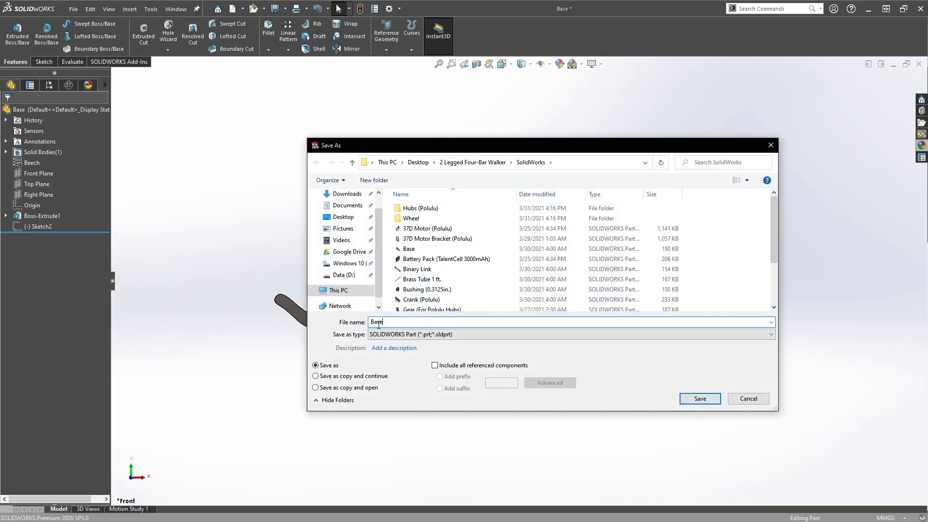
key("Return")
left_click(485, 265)
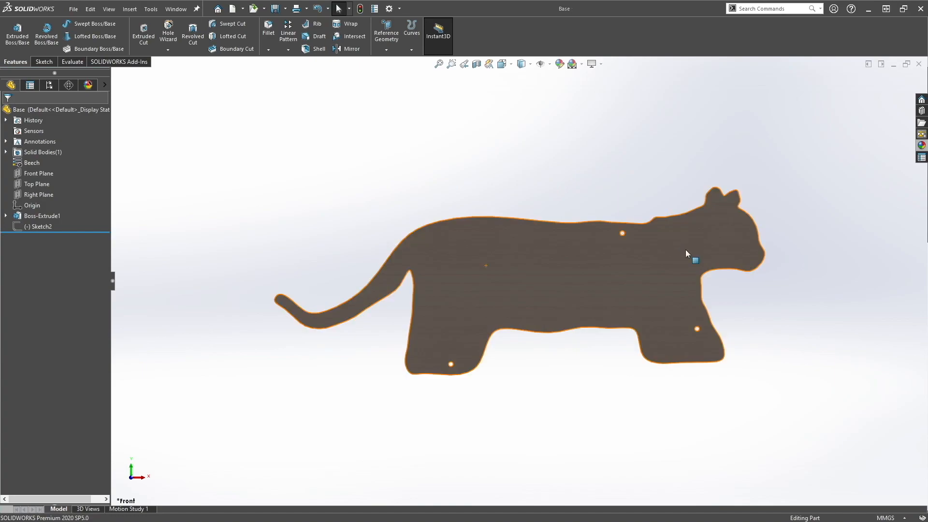